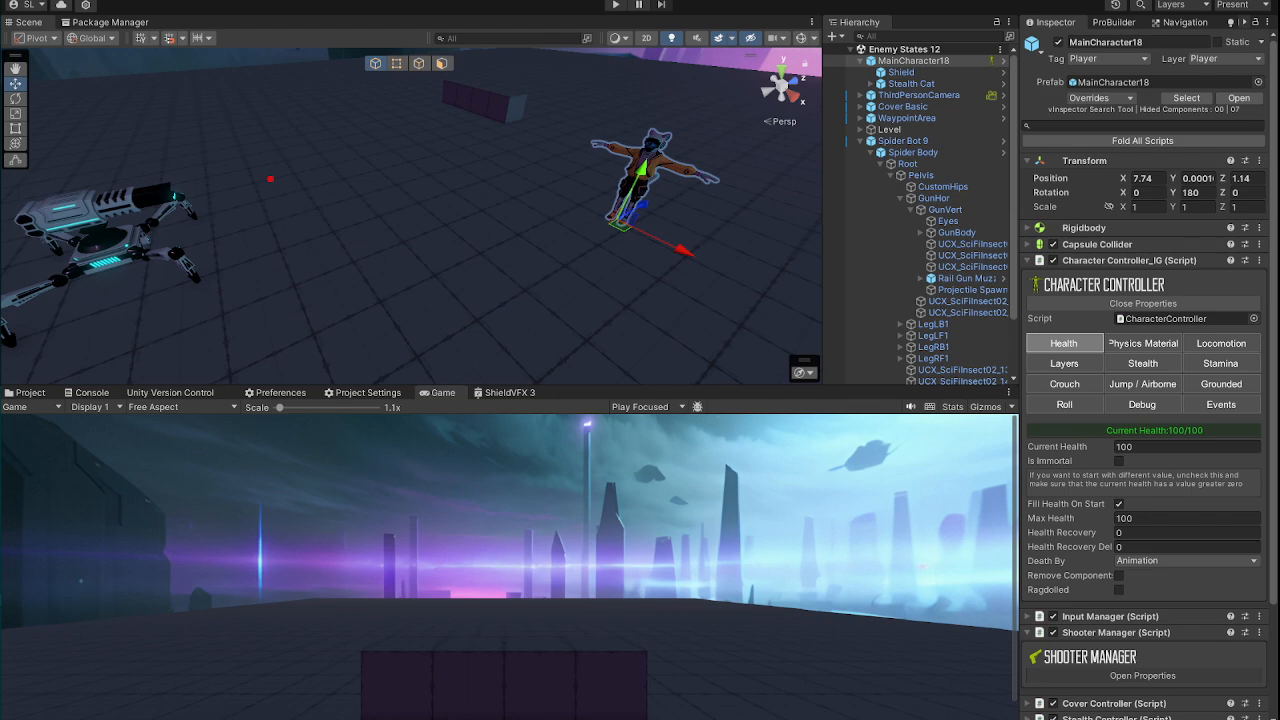
Step: Open the ShieldVFX 3 shader graph and examine how the Color group's Multiply, texture sample and Split nodes are connected
{"action": "left_click", "coordinate": [512, 393]}
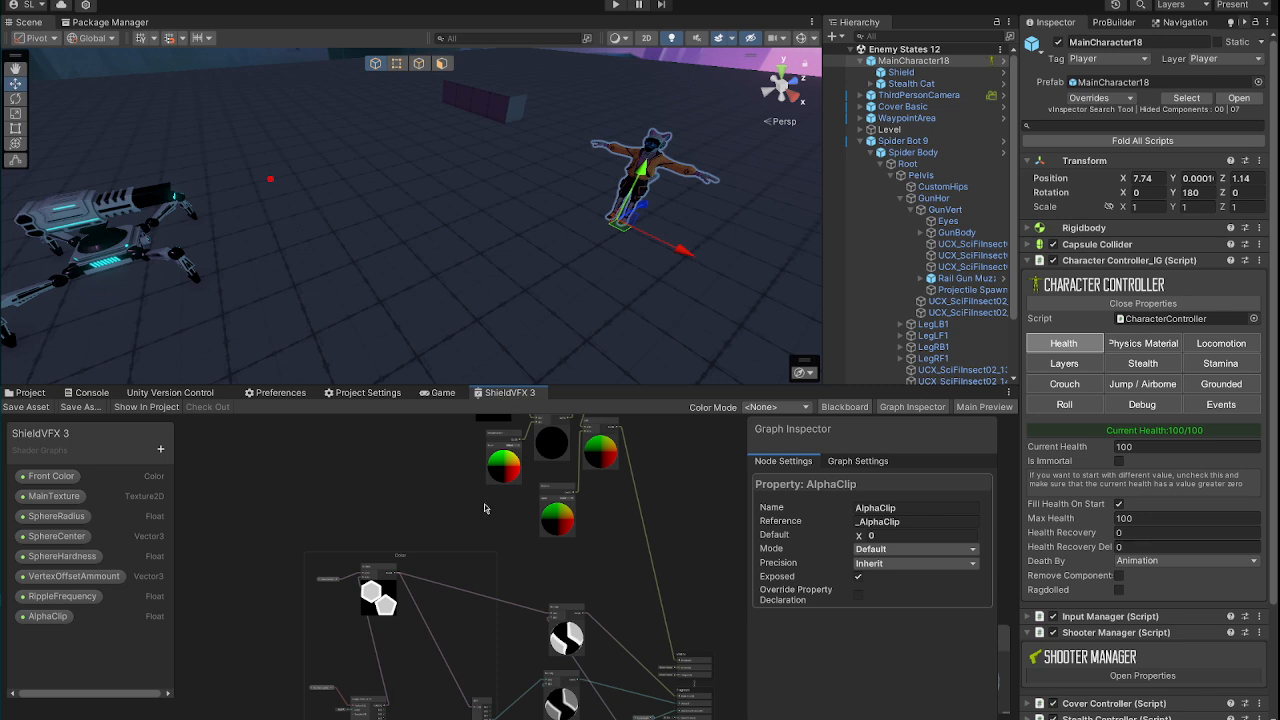
{"action": "middle_click_drag", "start_coordinate": [446, 594], "coordinate": [438, 466]}
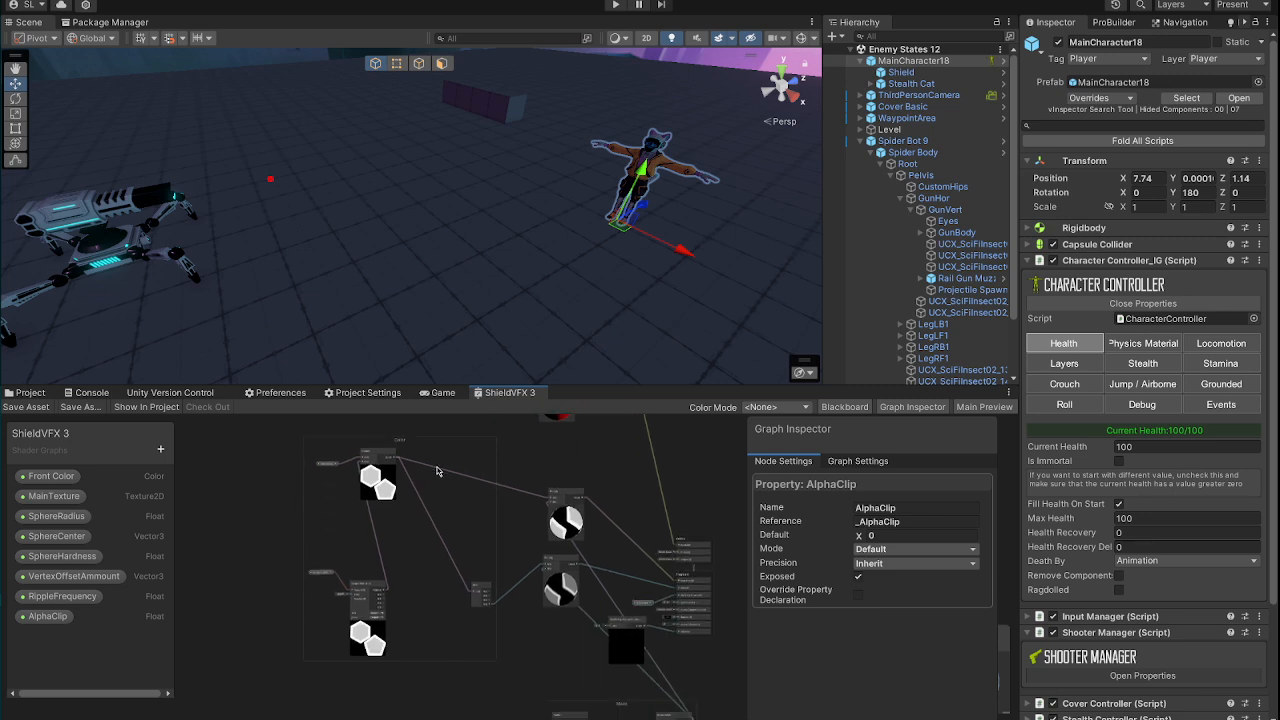
{"action": "scroll", "coordinate": [406, 500], "scroll_direction": "up", "scroll_amount": 3}
{"action": "scroll", "coordinate": [506, 549], "scroll_direction": "up", "scroll_amount": 5}
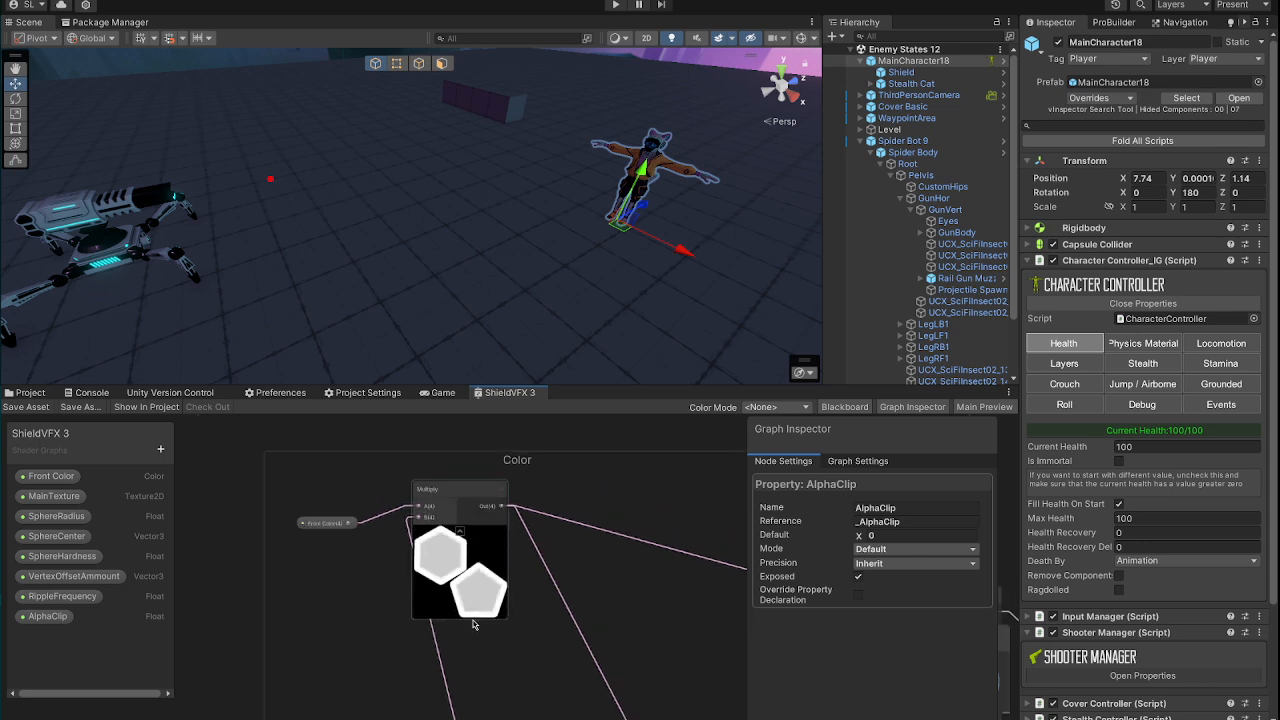
{"action": "middle_click_drag", "start_coordinate": [473, 621], "coordinate": [468, 532]}
{"action": "scroll", "coordinate": [468, 532], "scroll_direction": "down", "scroll_amount": 3}
{"action": "middle_click_drag", "start_coordinate": [532, 650], "coordinate": [474, 648]}
{"action": "scroll", "coordinate": [480, 618], "scroll_direction": "up", "scroll_amount": 4}
{"action": "scroll", "coordinate": [505, 600], "scroll_direction": "down", "scroll_amount": 3}
{"action": "scroll", "coordinate": [604, 596], "scroll_direction": "down", "scroll_amount": 3}
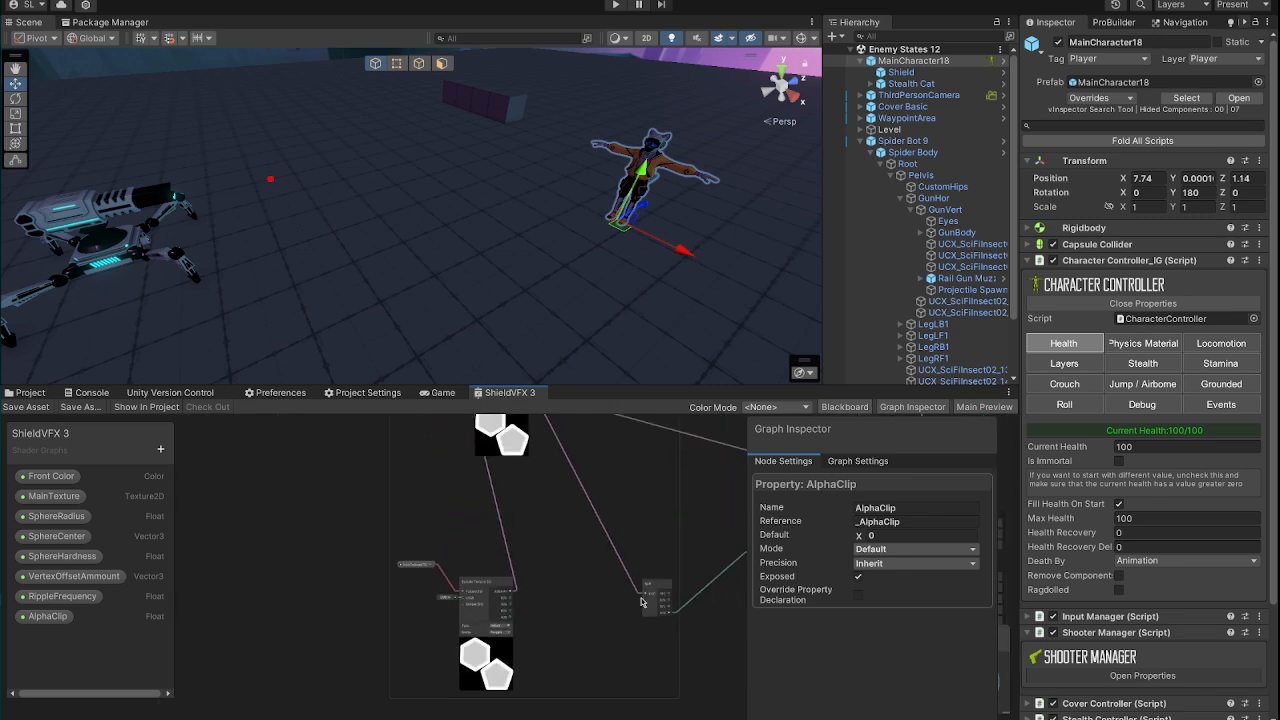
Step: Examine the Fragment block's connections, including the AlphaClip property and the DisableFog node feeding Metallic
{"action": "middle_click_drag", "start_coordinate": [620, 600], "coordinate": [426, 605]}
{"action": "middle_click_drag", "start_coordinate": [577, 620], "coordinate": [455, 527]}
{"action": "scroll", "coordinate": [532, 522], "scroll_direction": "up", "scroll_amount": 4}
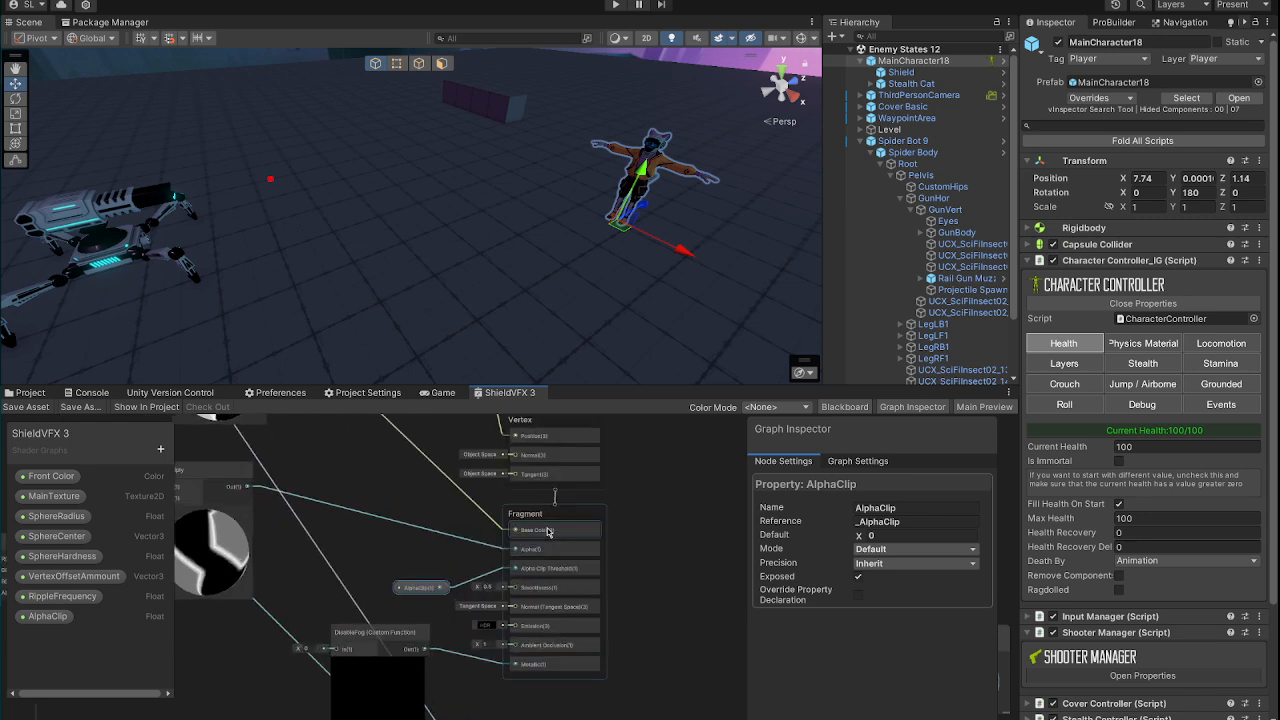
{"action": "scroll", "coordinate": [551, 546], "scroll_direction": "up", "scroll_amount": 2}
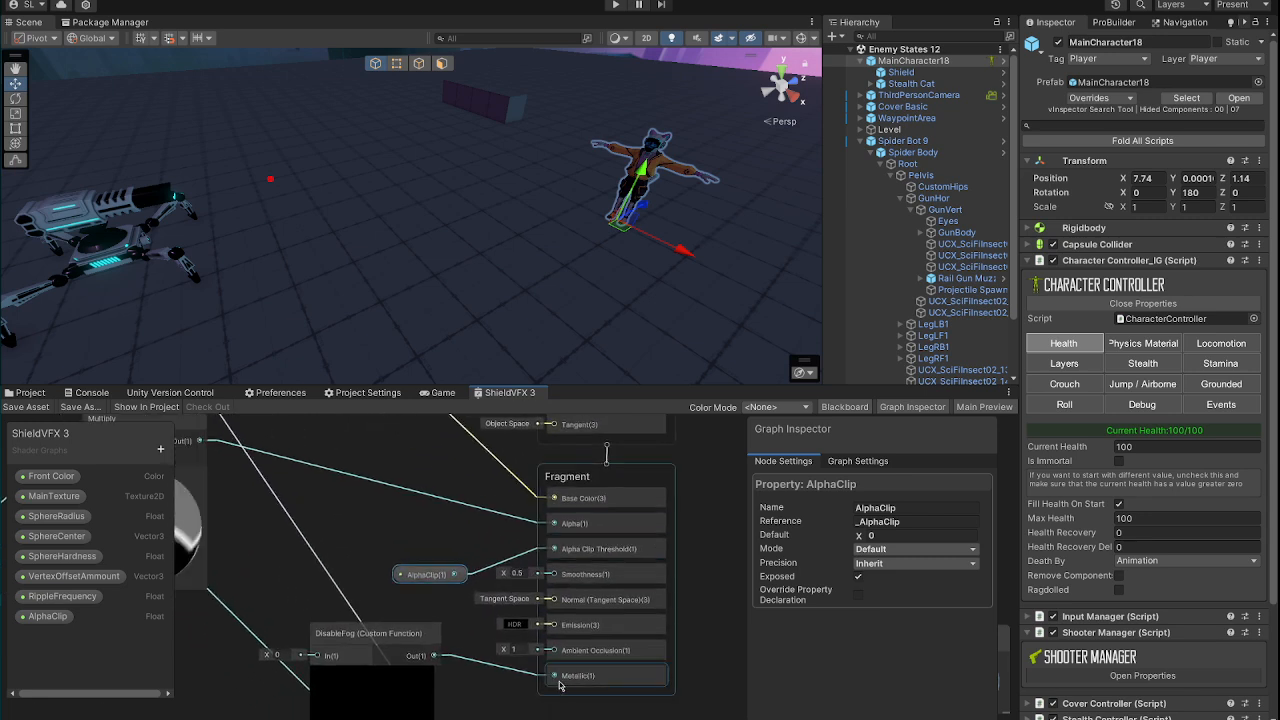
{"action": "middle_click_drag", "start_coordinate": [438, 679], "coordinate": [498, 630]}
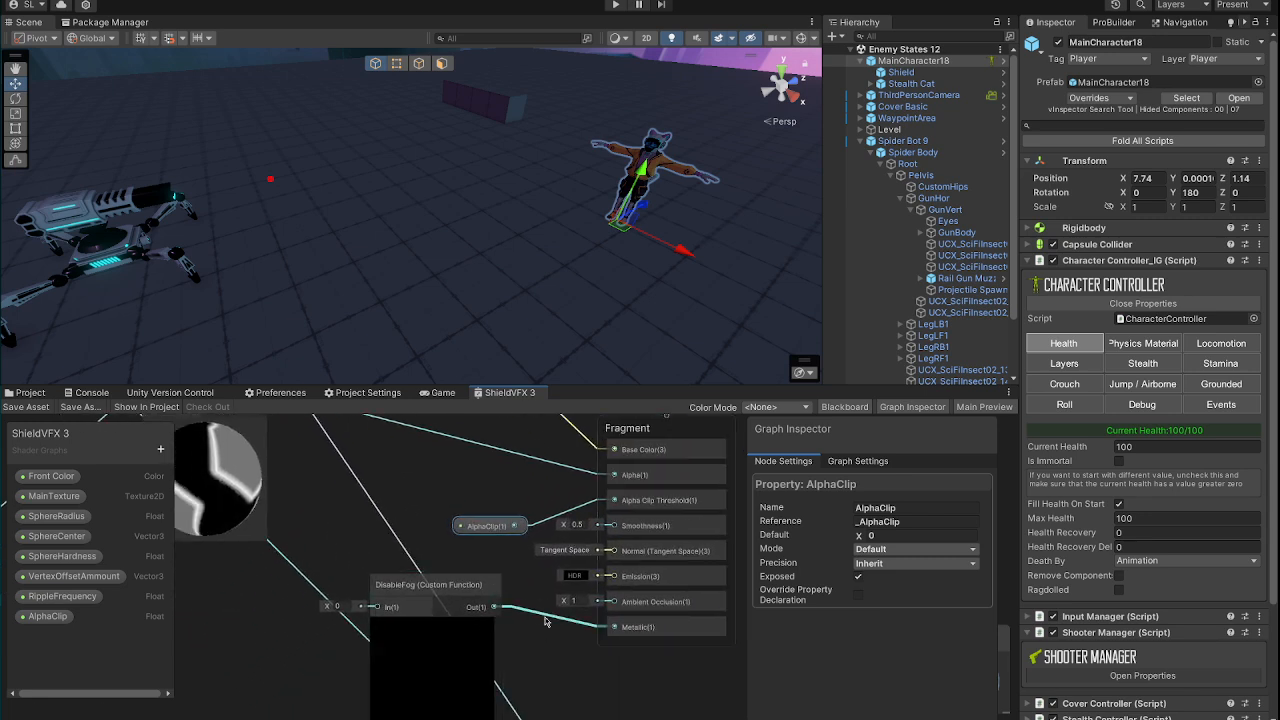
Step: Examine the Mask group, where the Position node and the sphere center, radius and hardness properties feed the Sphere Mask
{"action": "scroll", "coordinate": [544, 616], "scroll_direction": "down", "scroll_amount": 4}
{"action": "middle_click_drag", "start_coordinate": [505, 516], "coordinate": [587, 688]}
{"action": "middle_click_drag", "start_coordinate": [492, 635], "coordinate": [528, 420]}
{"action": "middle_click_drag", "start_coordinate": [411, 632], "coordinate": [509, 459]}
{"action": "middle_click_drag", "start_coordinate": [525, 560], "coordinate": [371, 567]}
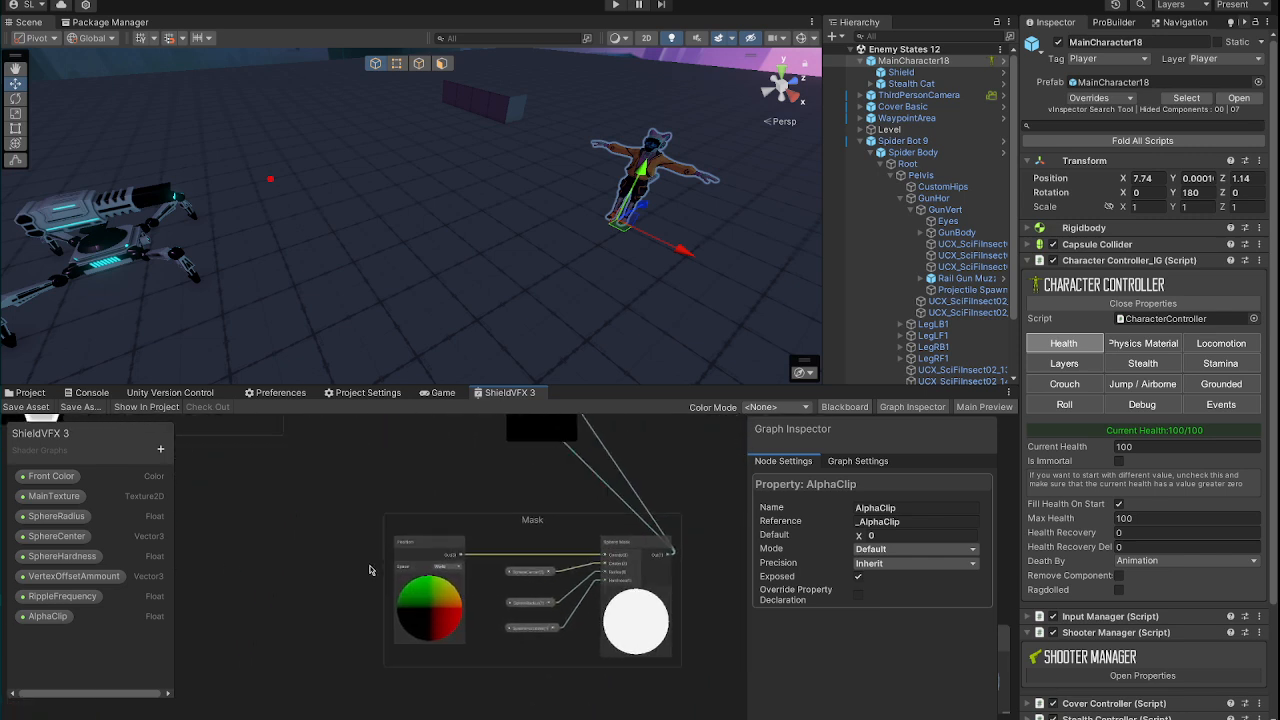
{"action": "middle_click_drag", "start_coordinate": [533, 533], "coordinate": [504, 543]}
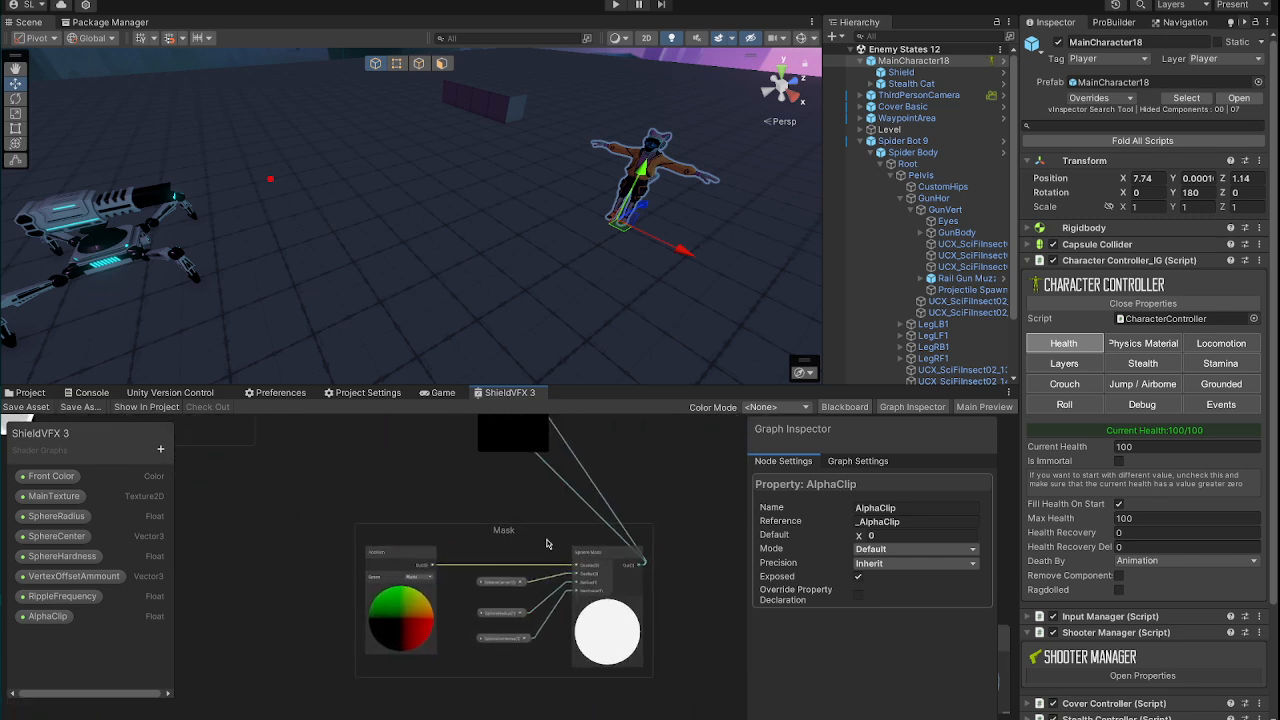
{"action": "scroll", "coordinate": [485, 622], "scroll_direction": "up", "scroll_amount": 2}
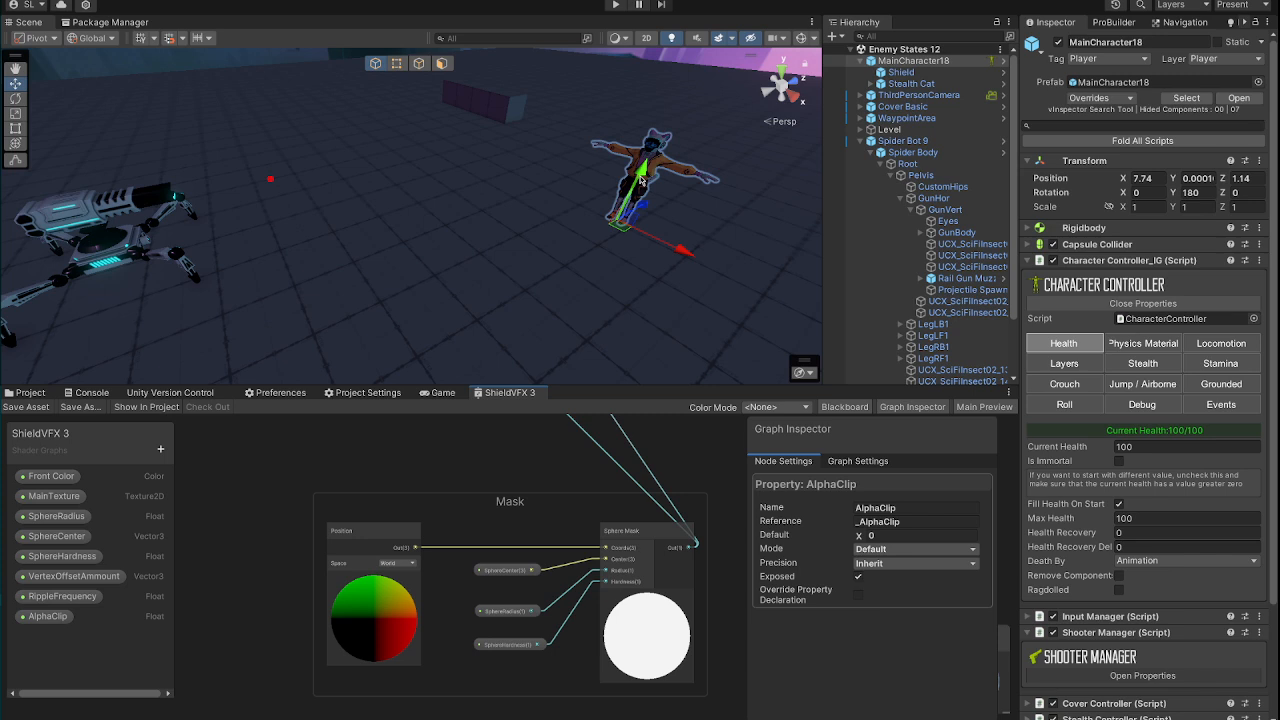
Step: Inspect the DisableFog custom function node's settings and code body, along with the neighbouring Fragment and Vertex inputs
{"action": "middle_click_drag", "start_coordinate": [533, 487], "coordinate": [500, 605]}
{"action": "middle_click_drag", "start_coordinate": [543, 530], "coordinate": [537, 608]}
{"action": "middle_click_drag", "start_coordinate": [456, 481], "coordinate": [462, 587]}
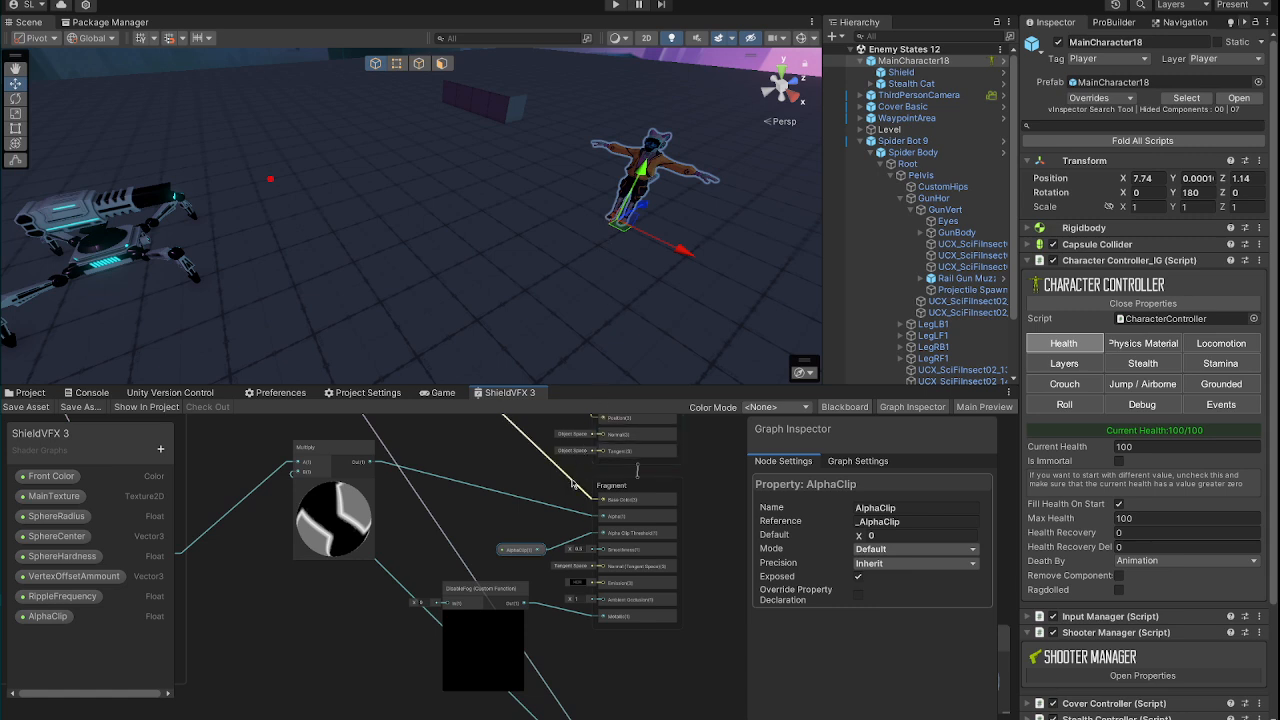
{"action": "scroll", "coordinate": [508, 648], "scroll_direction": "up", "scroll_amount": 2}
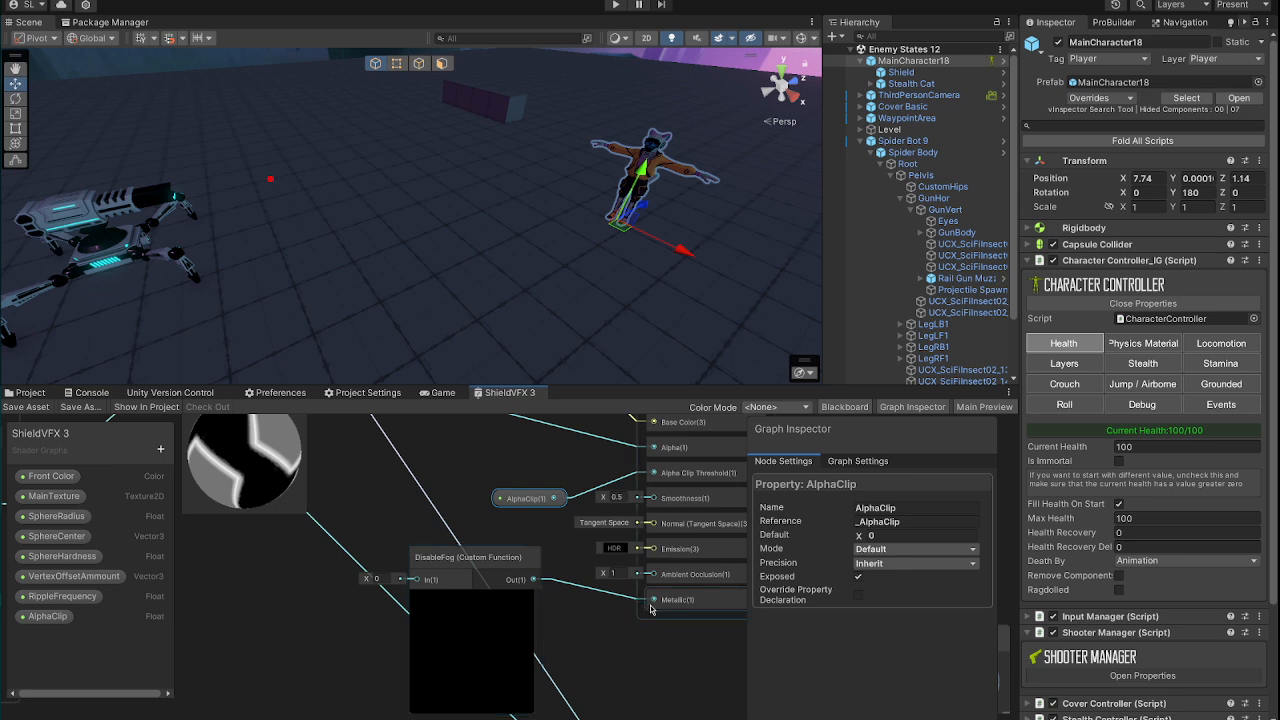
{"action": "left_click", "coordinate": [454, 561]}
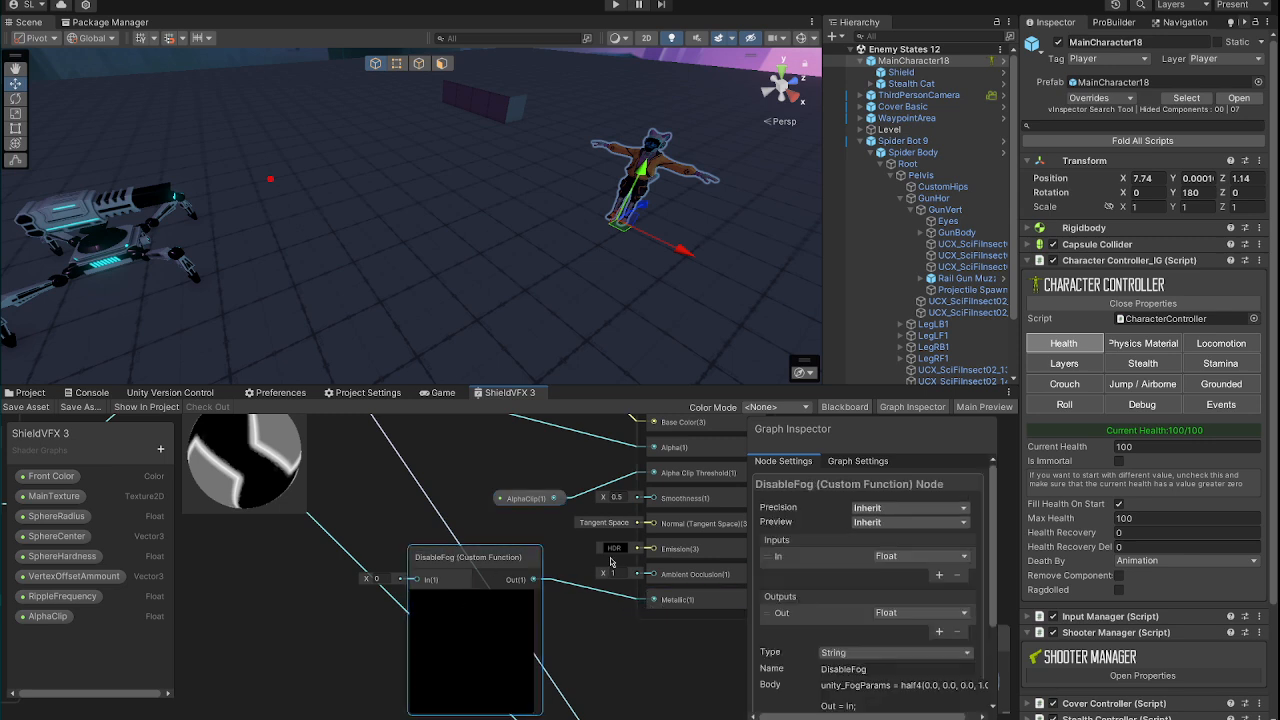
{"action": "scroll", "coordinate": [852, 588], "scroll_direction": "down", "scroll_amount": 3}
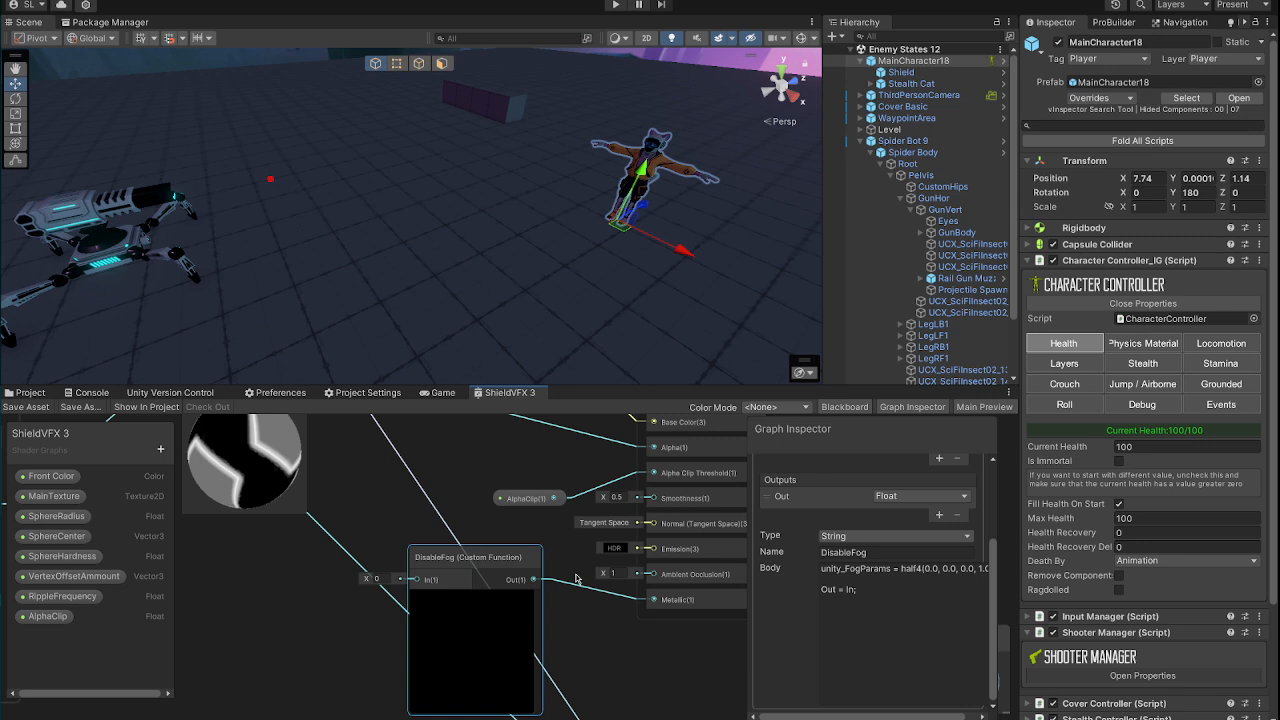
{"action": "middle_click_drag", "start_coordinate": [476, 508], "coordinate": [410, 610]}
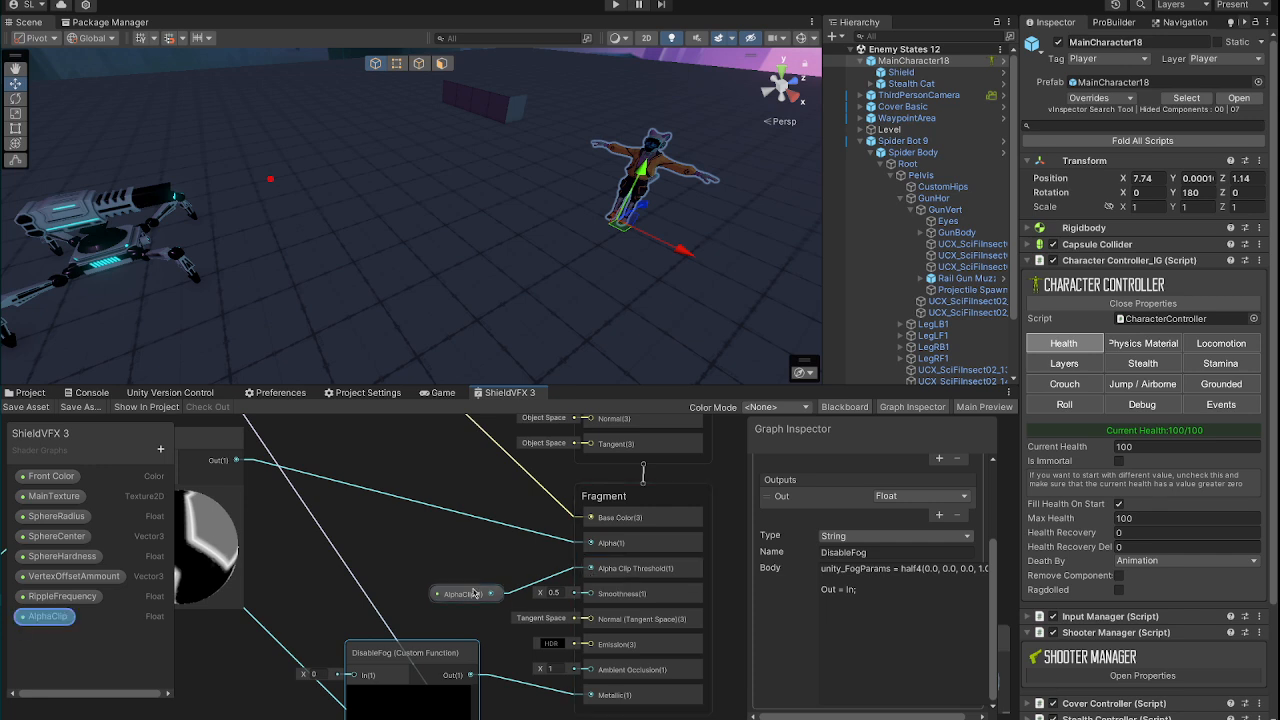
{"action": "middle_click_drag", "start_coordinate": [444, 538], "coordinate": [450, 558]}
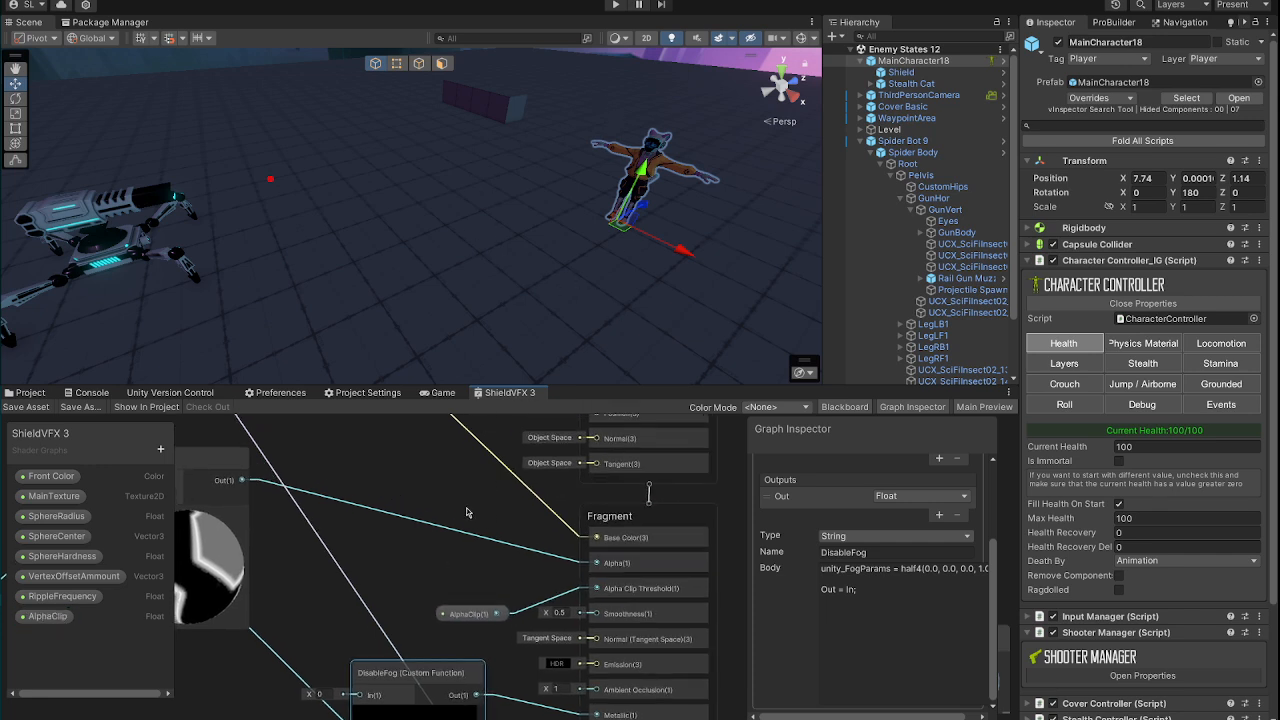
{"action": "middle_click_drag", "start_coordinate": [467, 497], "coordinate": [474, 577]}
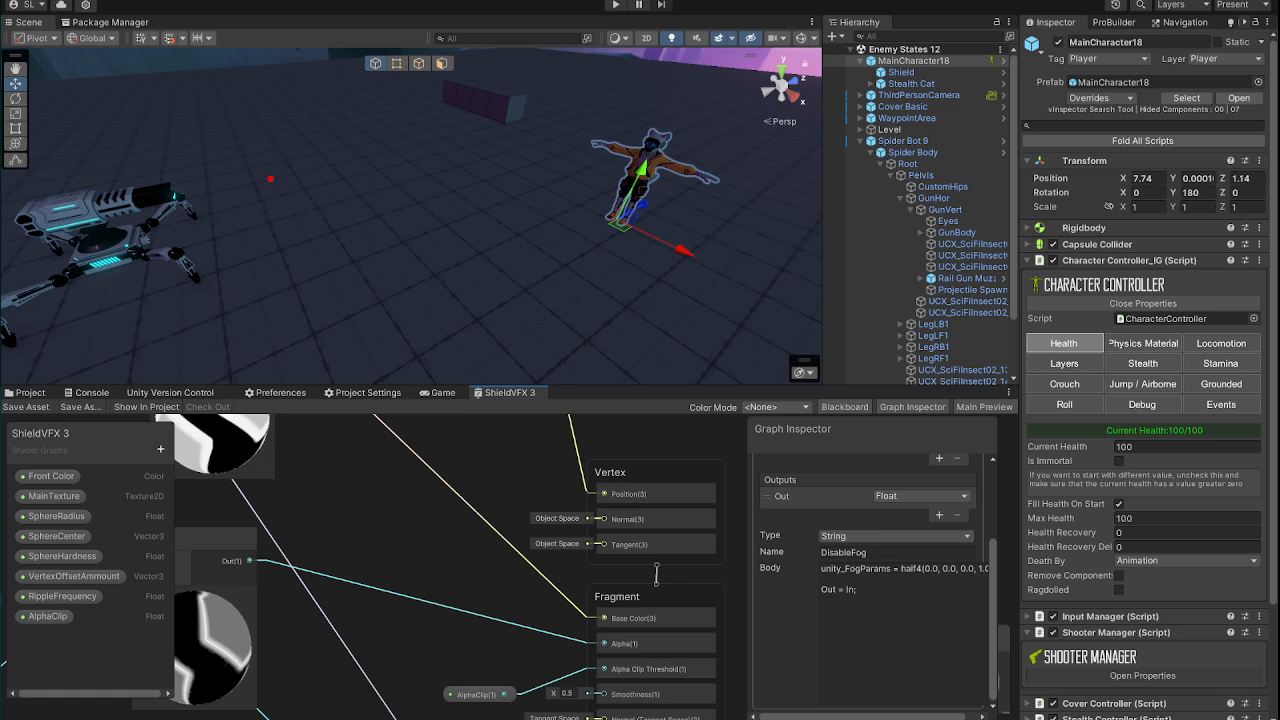
Step: Review the Shield object's health controller and collision settings, and reselect MainCharacter18
{"action": "left_click", "coordinate": [901, 72]}
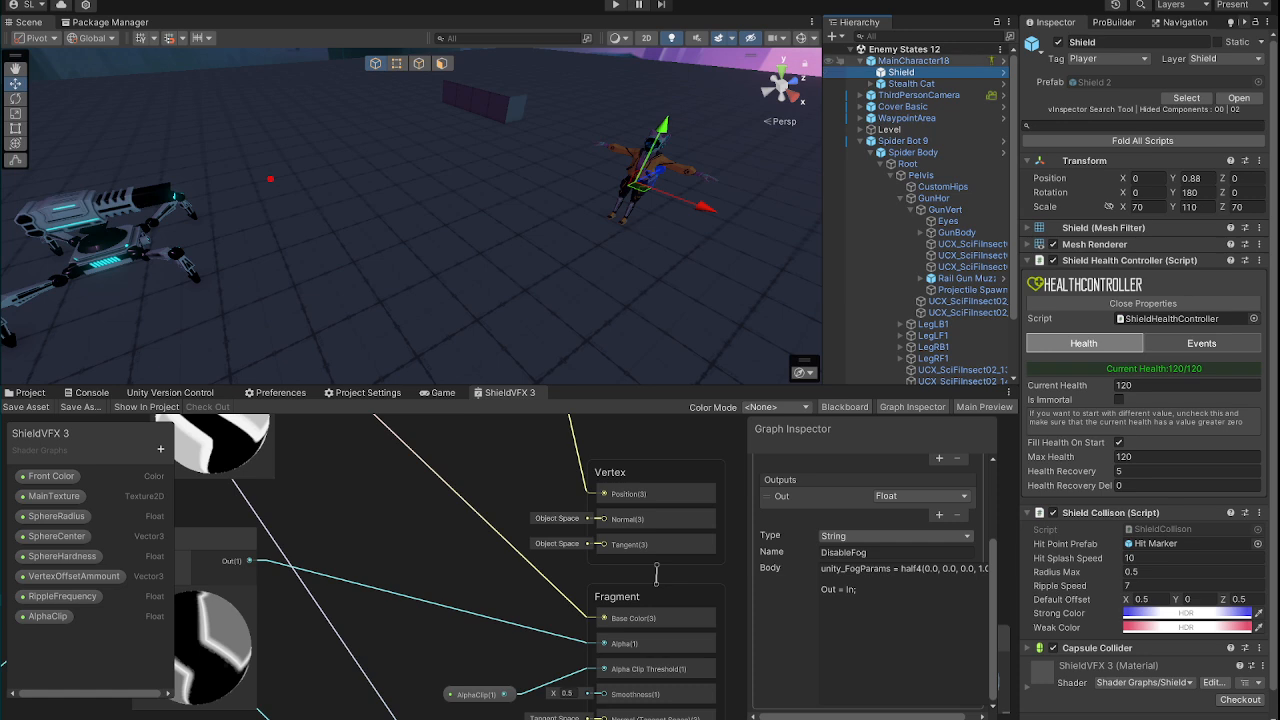
{"action": "left_click", "coordinate": [912, 60]}
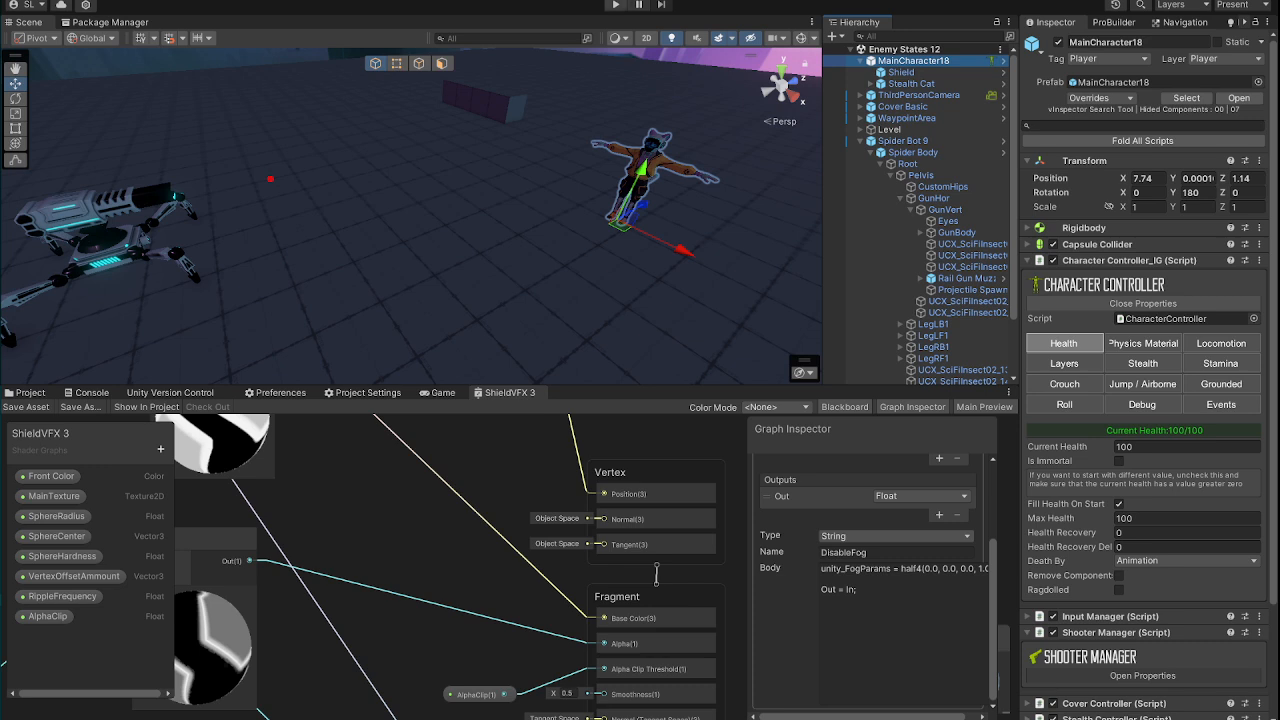
Step: Play-test the Enemy States 12 scene twice against the spider bot, stopping play mode after each run
{"action": "left_click", "coordinate": [616, 5]}
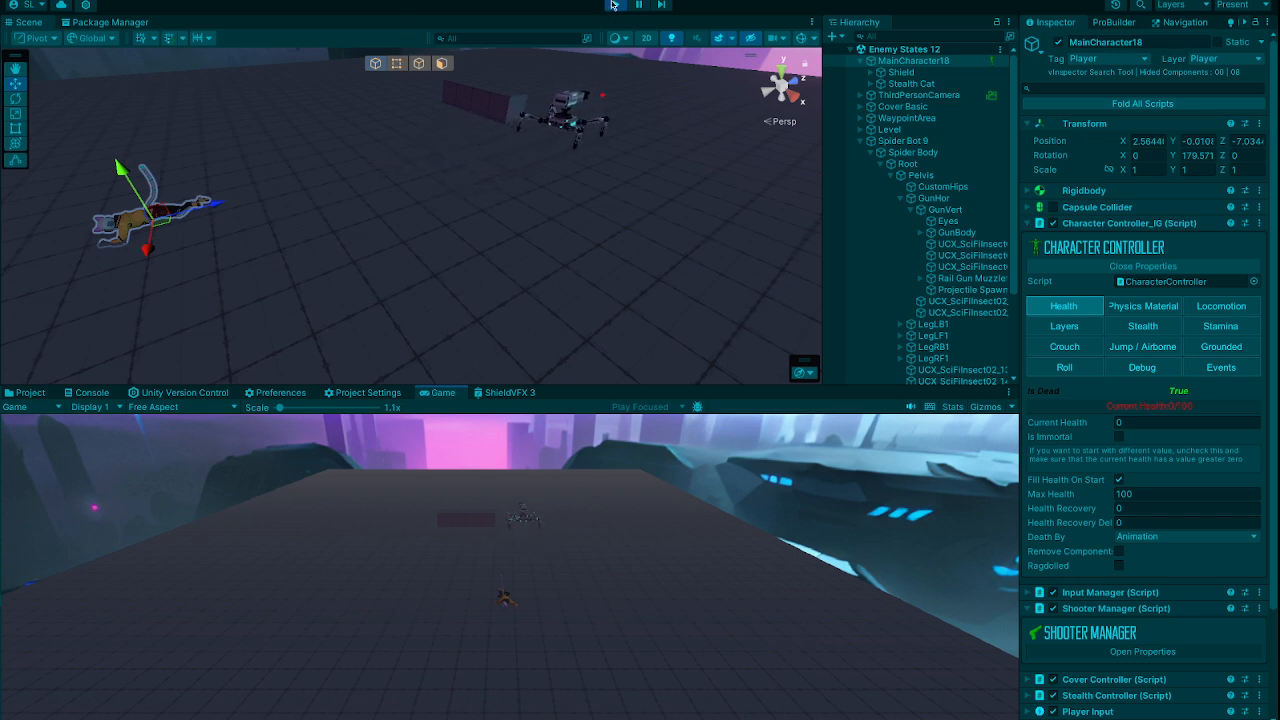
{"action": "left_click", "coordinate": [614, 5]}
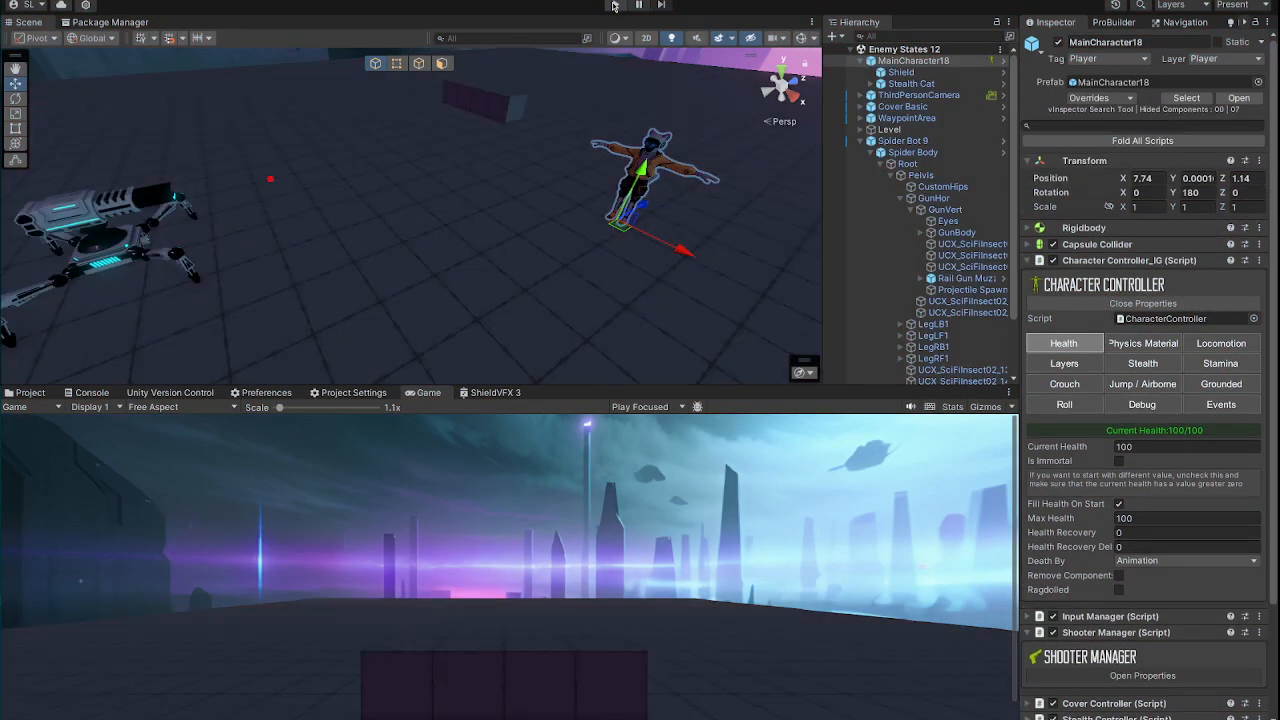
{"action": "left_click", "coordinate": [614, 5]}
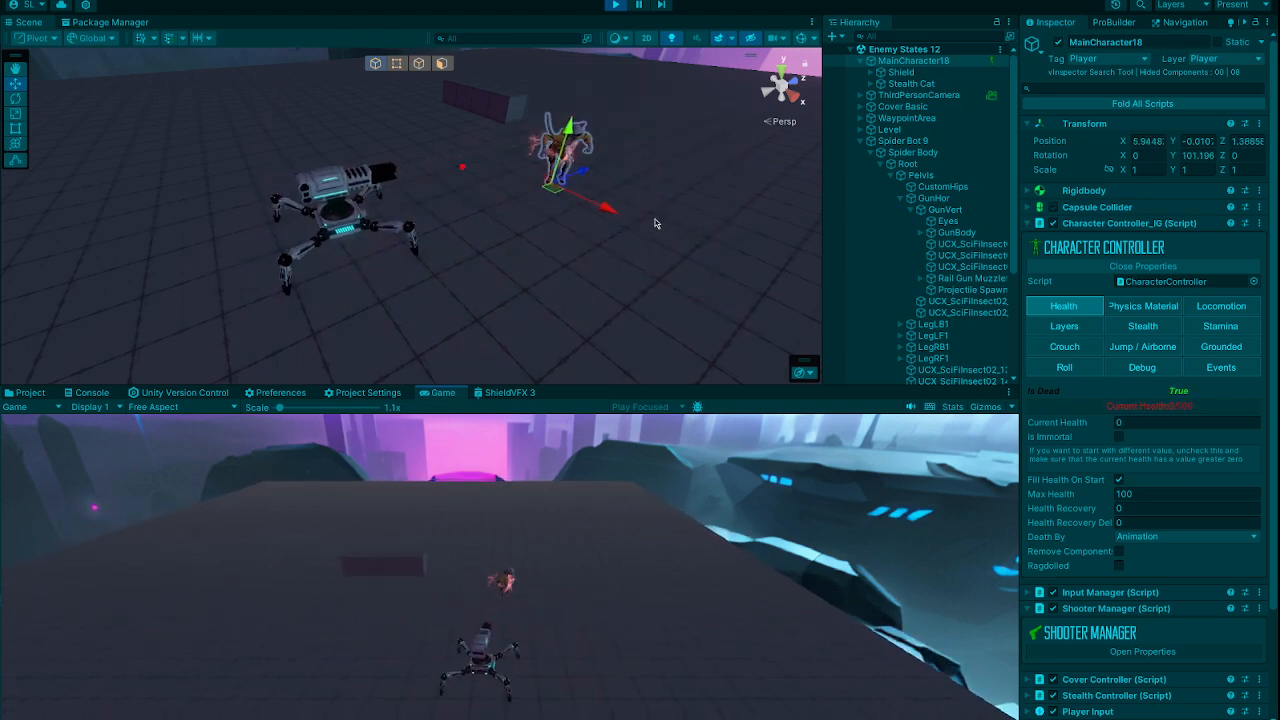
{"action": "left_click", "coordinate": [615, 6]}
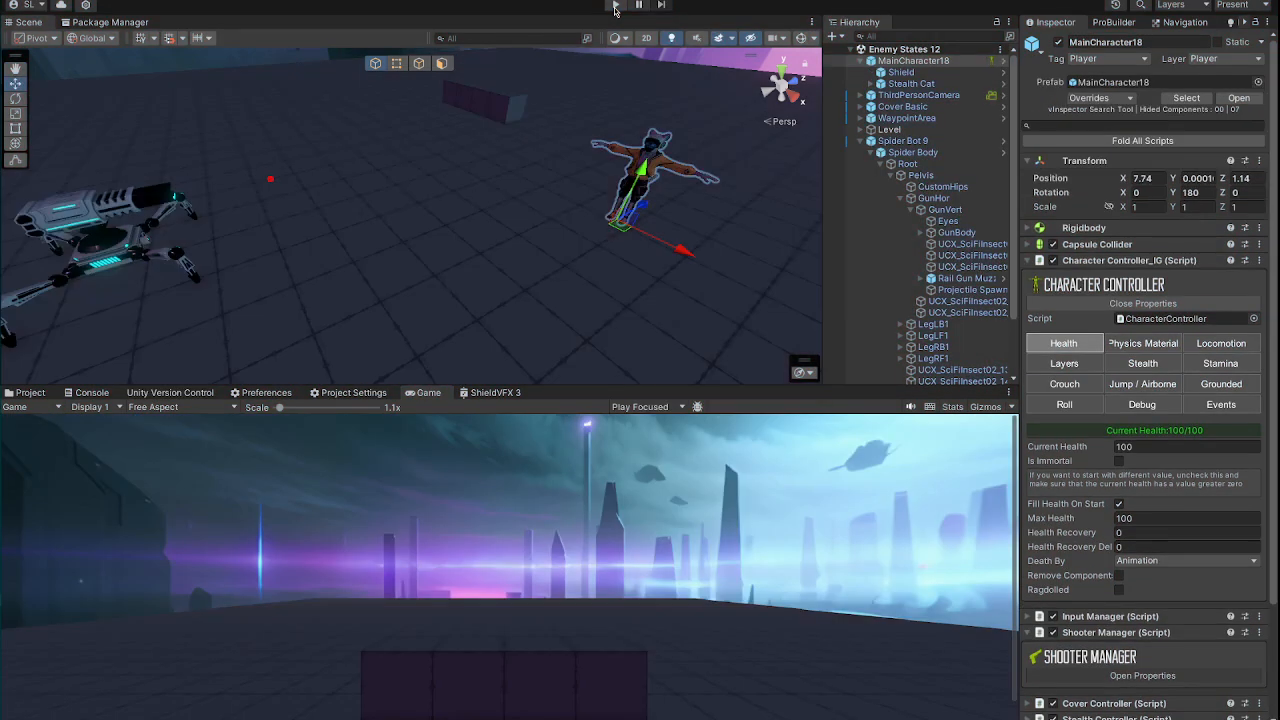
Step: Run the Enemy States 12 scene once more, pausing and resuming it before stopping play mode
{"action": "left_click", "coordinate": [615, 6]}
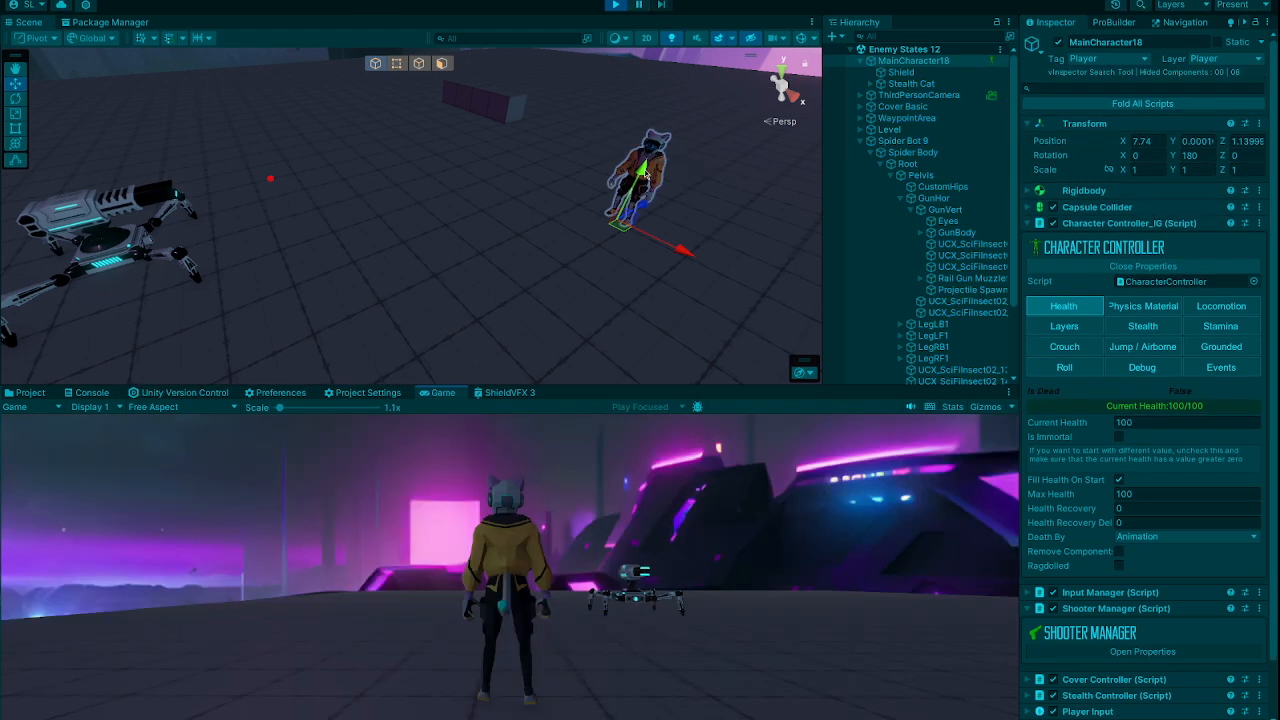
{"action": "left_click", "coordinate": [641, 5]}
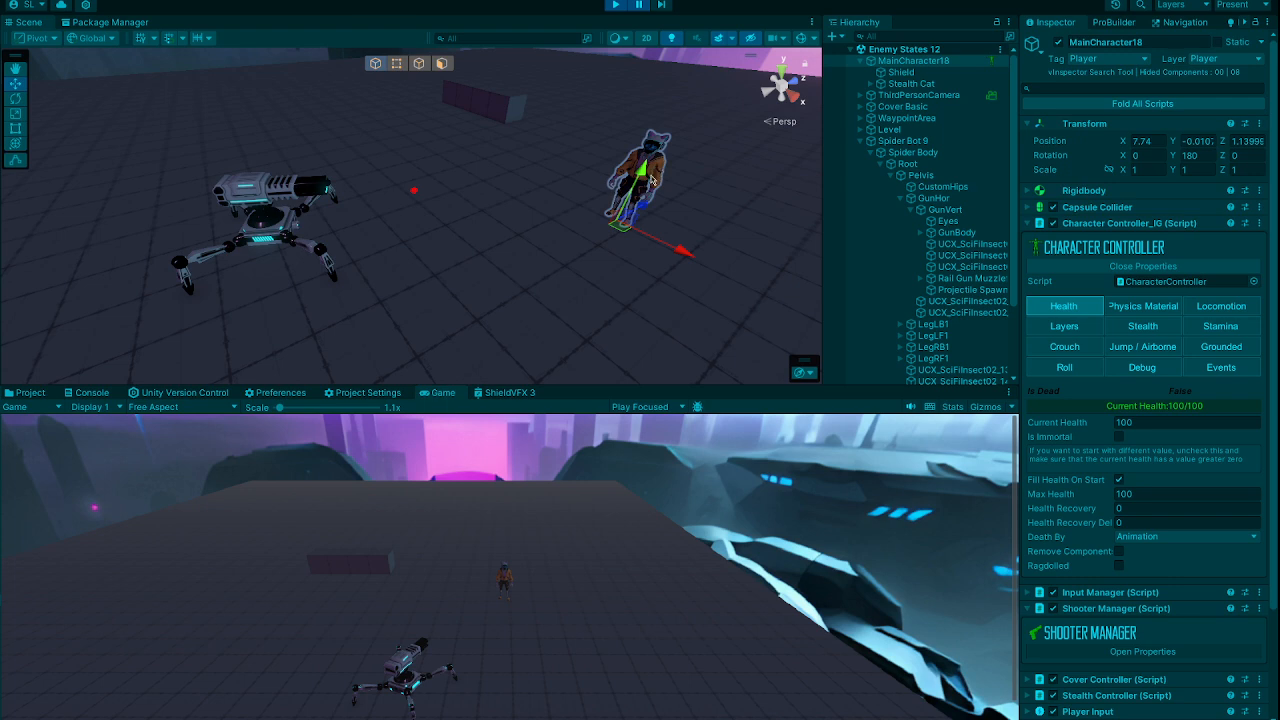
{"action": "left_click", "coordinate": [640, 5]}
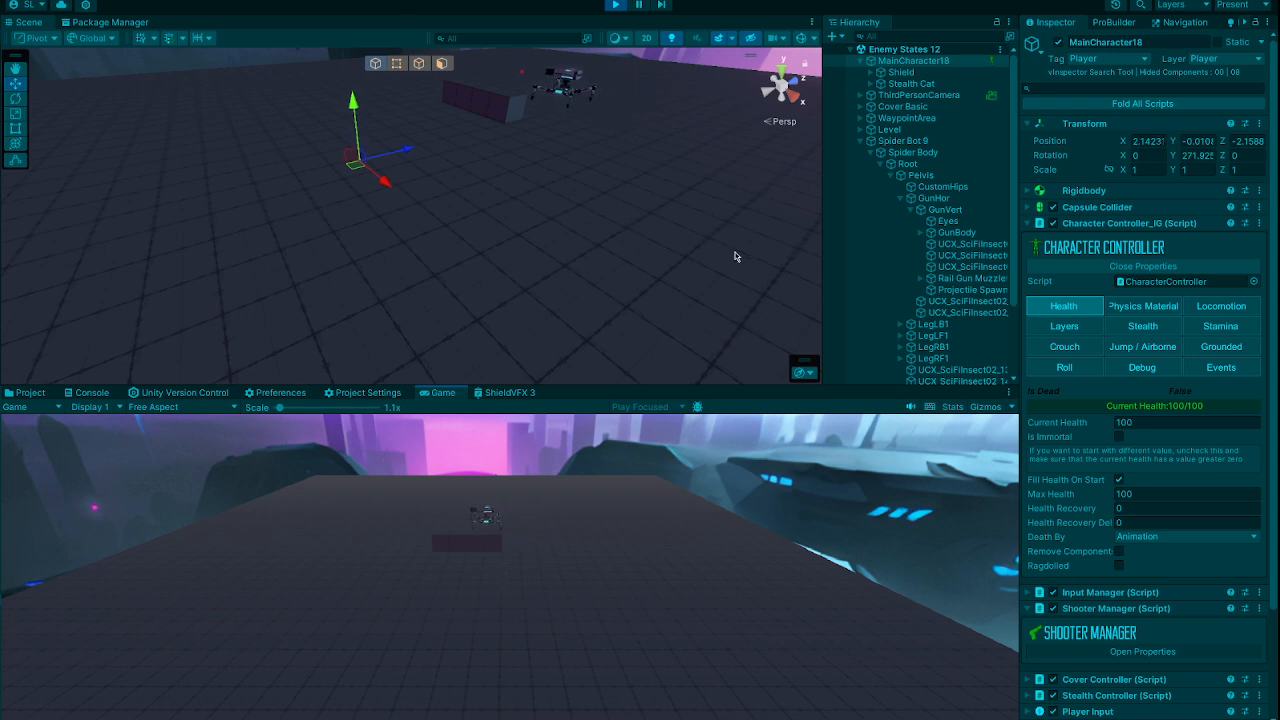
{"action": "left_click", "coordinate": [617, 6]}
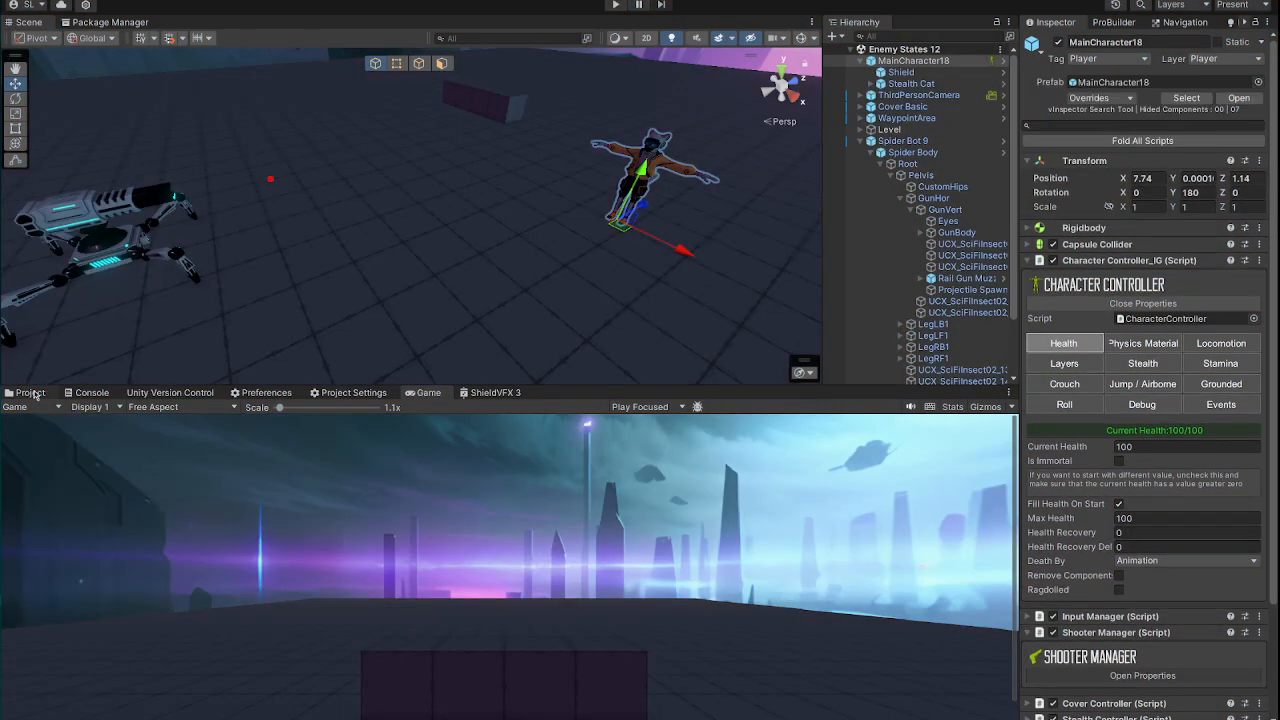
Step: Open the Player Shooting 2 scene from the project's Scenes folder and show its Game view
{"action": "left_click", "coordinate": [32, 392]}
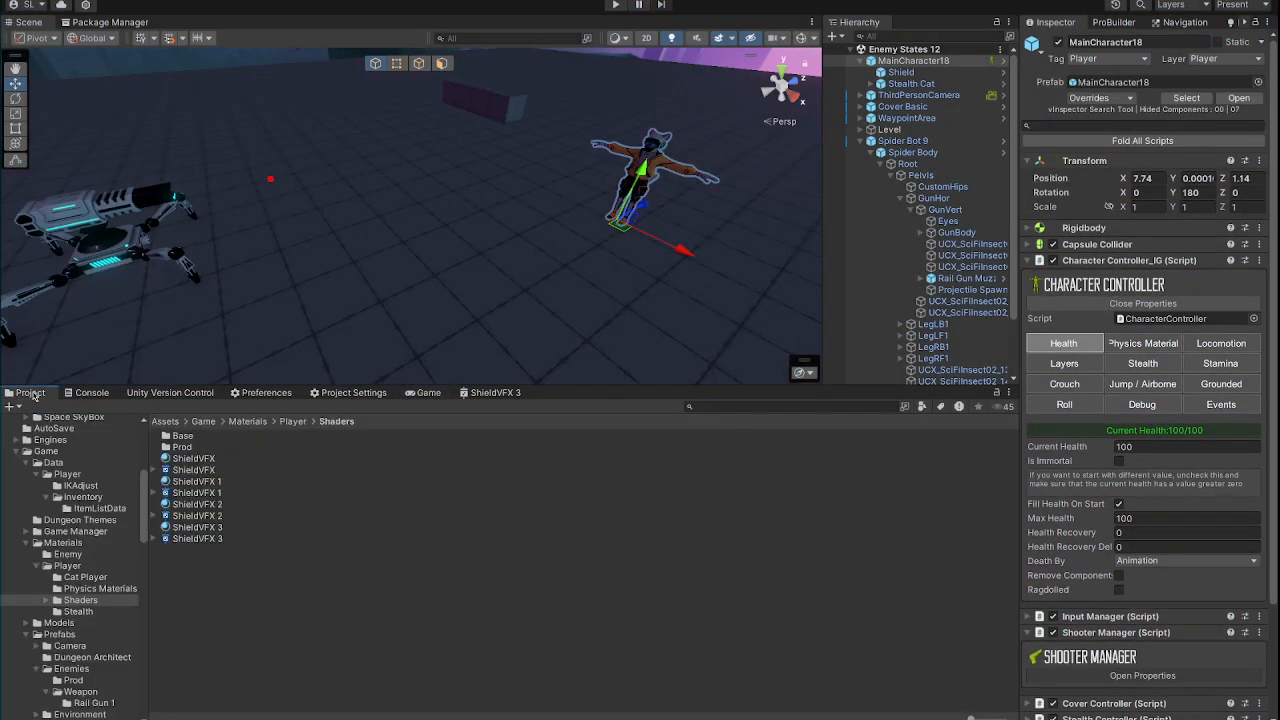
{"action": "scroll", "coordinate": [61, 545], "scroll_direction": "down", "scroll_amount": 10}
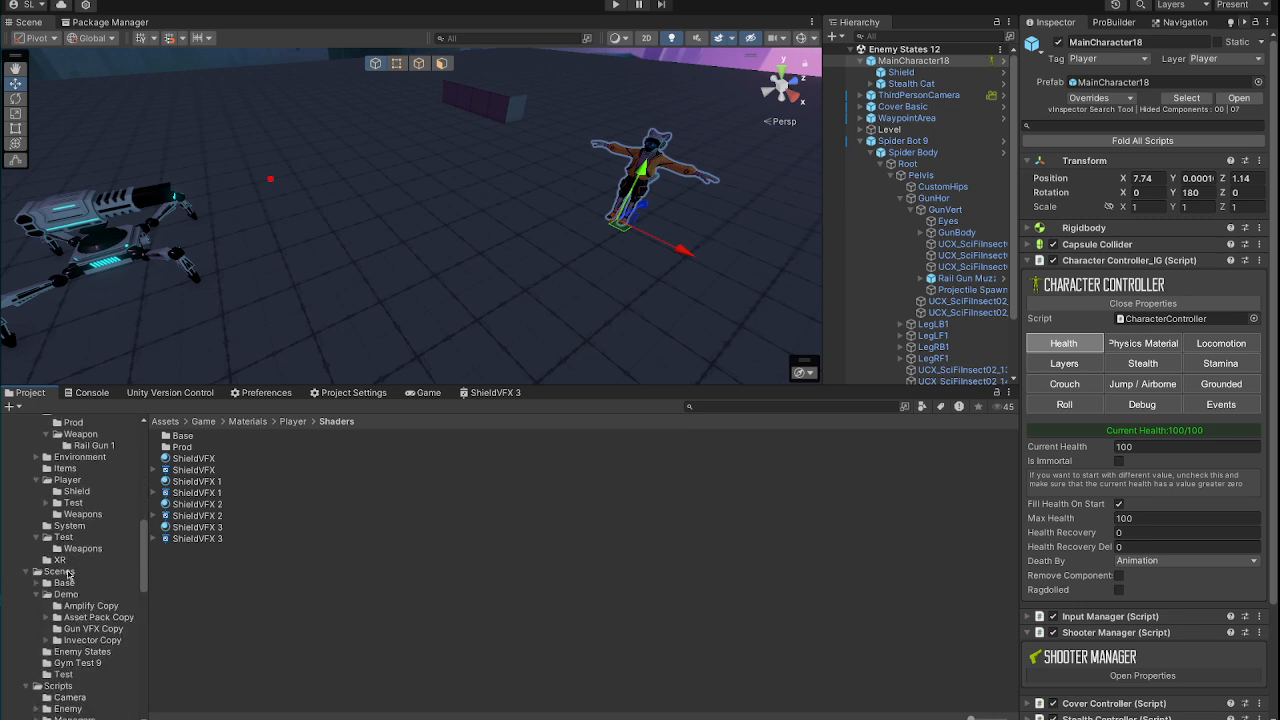
{"action": "left_click", "coordinate": [60, 571]}
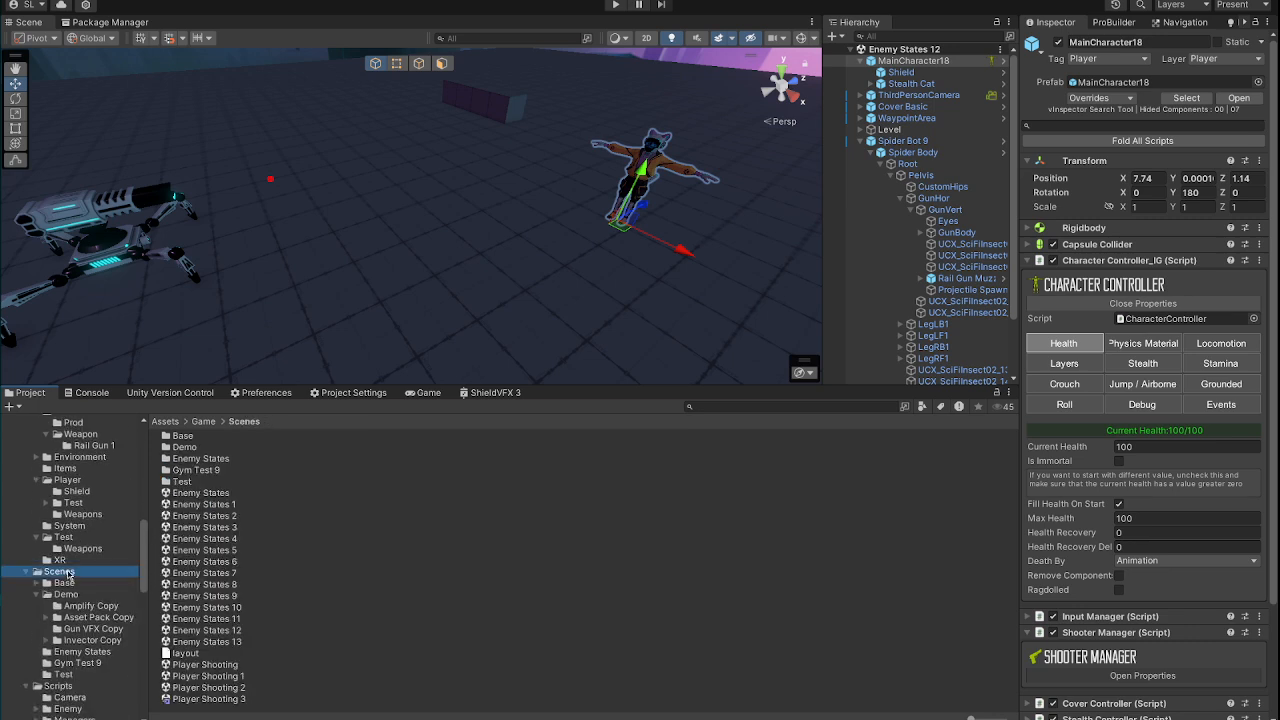
{"action": "left_click", "coordinate": [230, 688]}
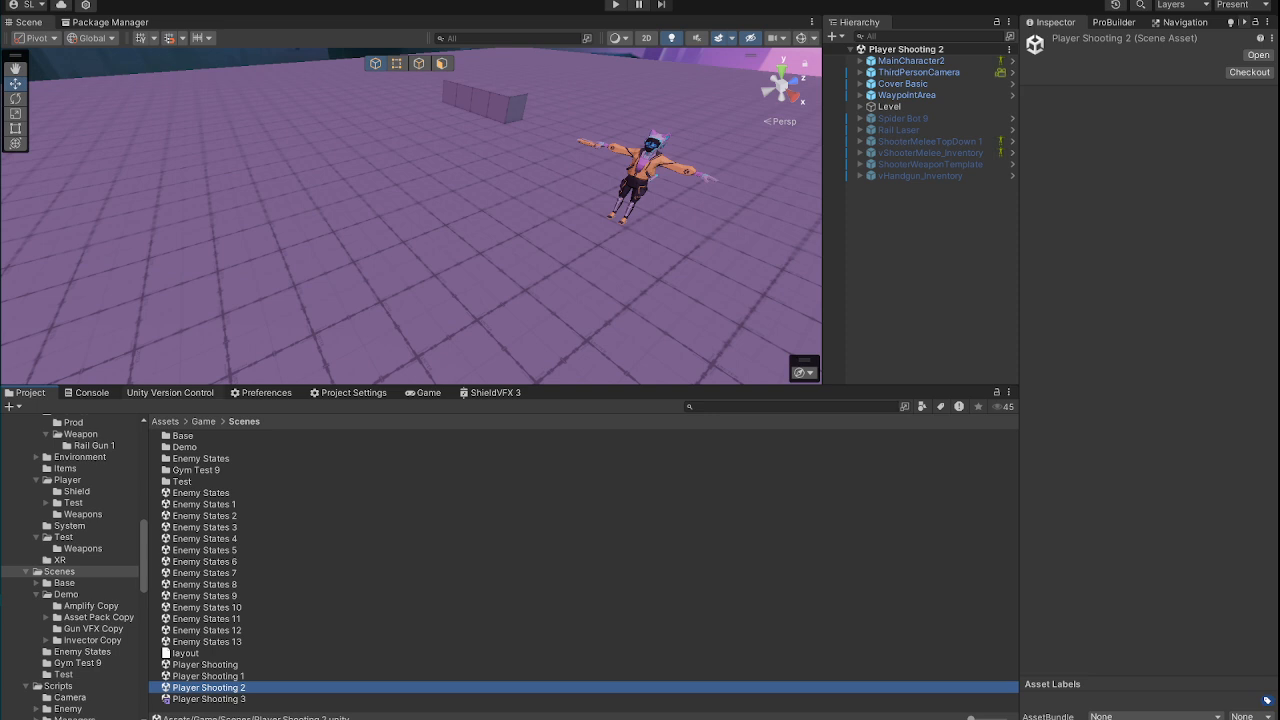
{"action": "left_click", "coordinate": [424, 394]}
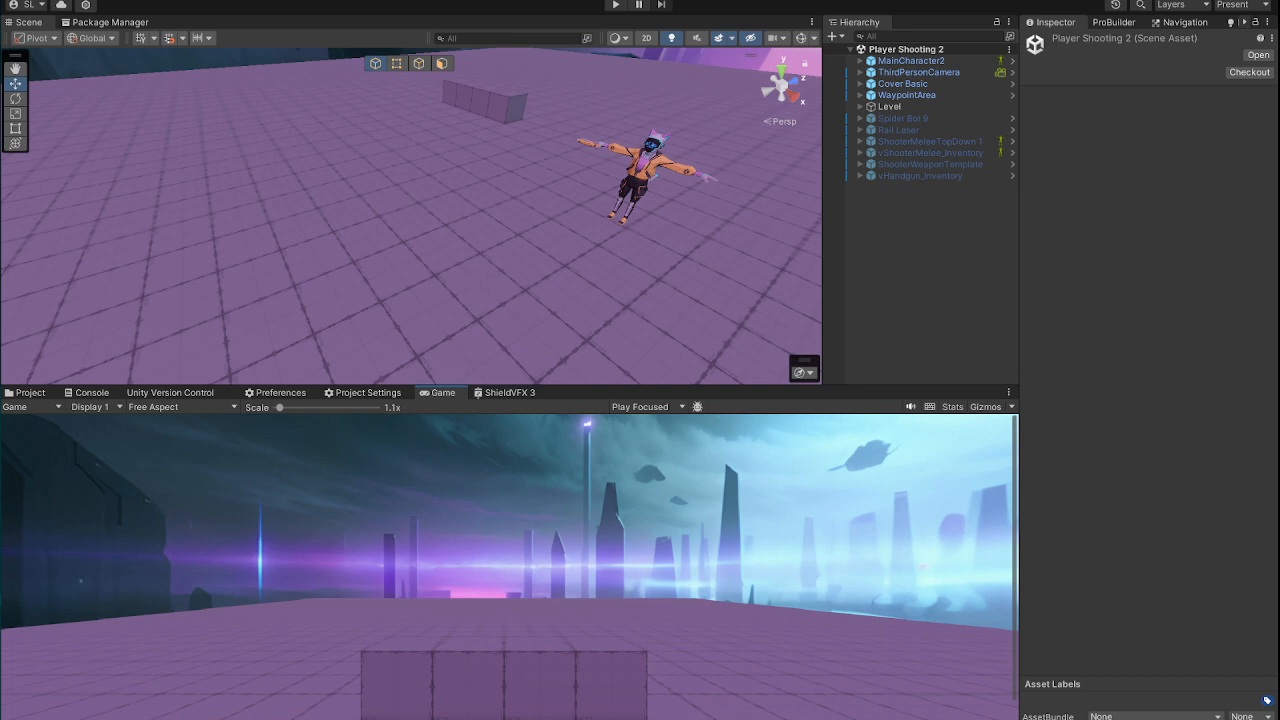
Step: Frame the player character from the front in the Scene view and select MainCharacter2
{"action": "left_click_drag", "start_coordinate": [560, 300], "coordinate": [767, 234], "text": "alt"}
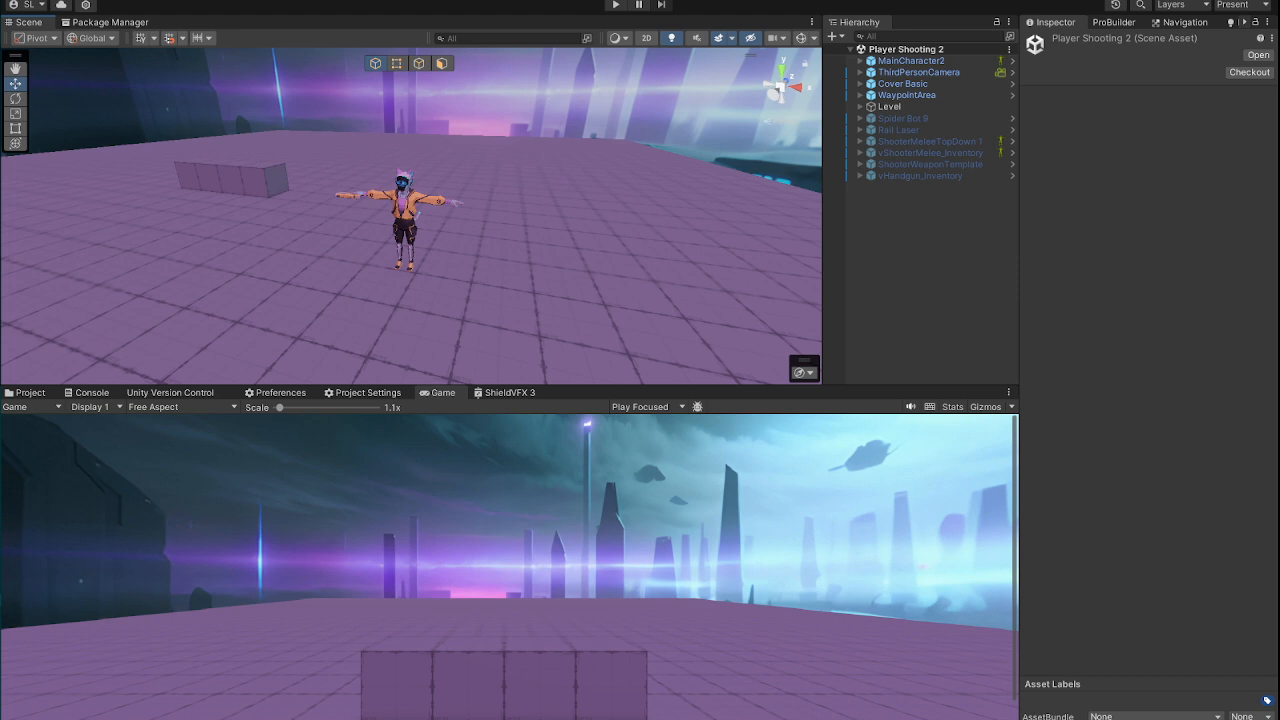
{"action": "right_click_drag", "start_coordinate": [482, 218], "coordinate": [559, 216]}
{"action": "key", "text": "w"}
{"action": "key", "text": "s"}
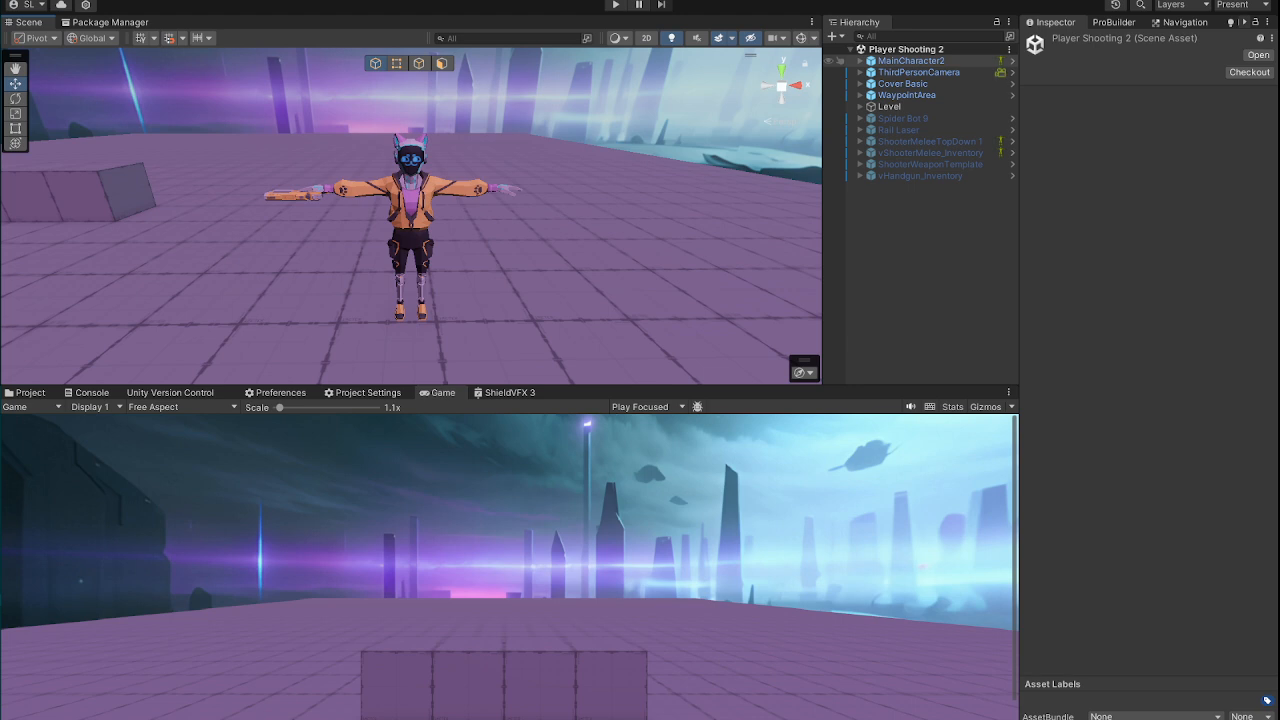
{"action": "left_click", "coordinate": [908, 61]}
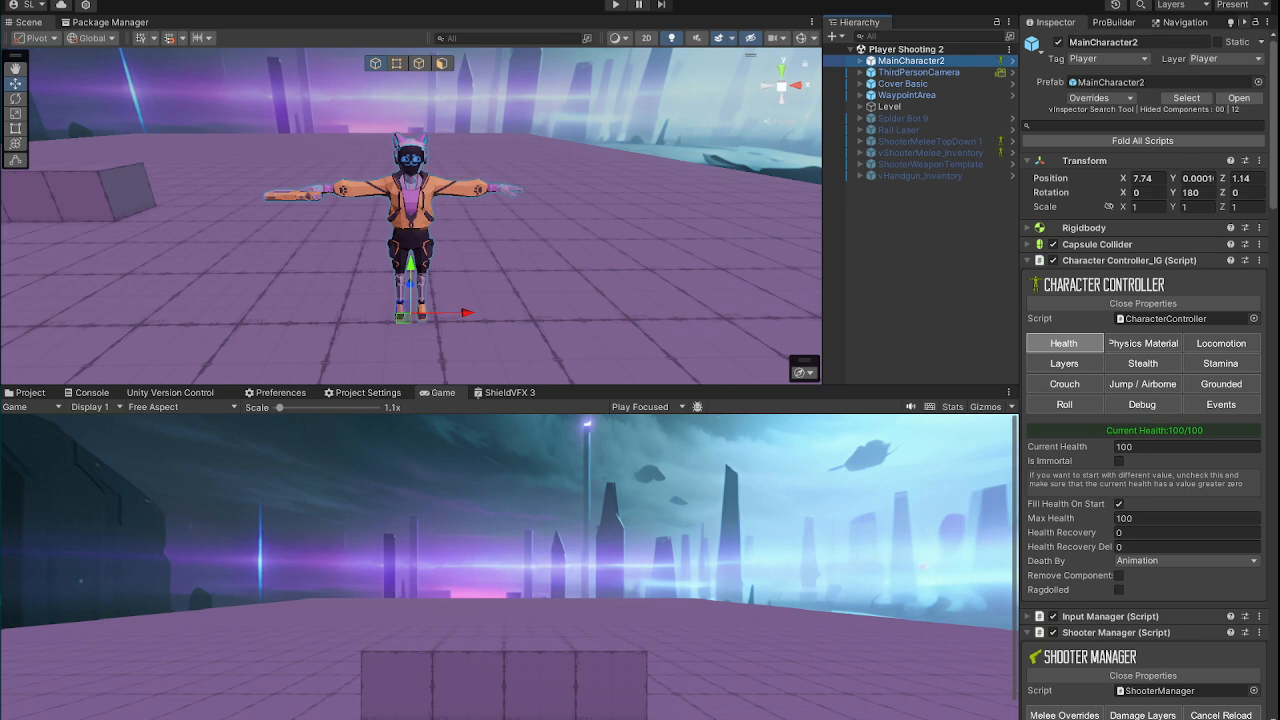
Step: Examine MainCharacter2's components from the Character Controller through the Weapon Holder Manager and Inventory scripts
{"action": "scroll", "coordinate": [1143, 290], "scroll_direction": "down", "scroll_amount": 6}
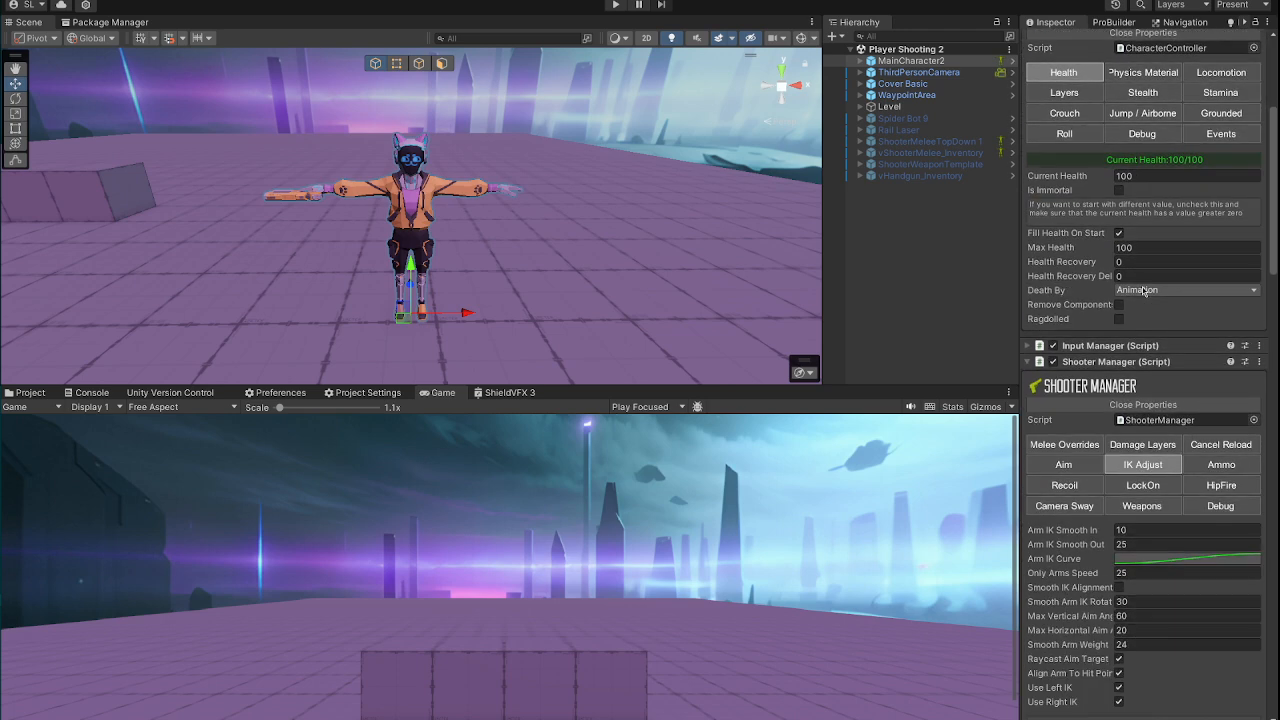
{"action": "scroll", "coordinate": [1143, 290], "scroll_direction": "down", "scroll_amount": 3}
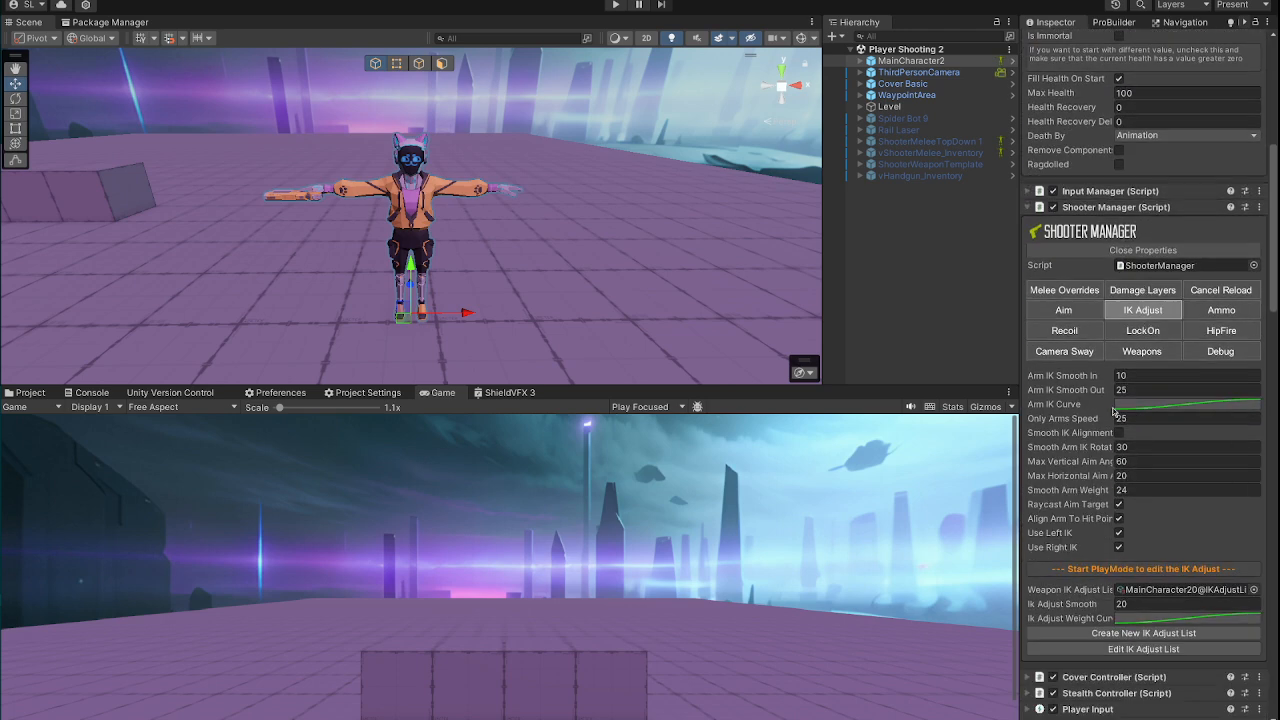
{"action": "scroll", "coordinate": [1100, 385], "scroll_direction": "down", "scroll_amount": 2}
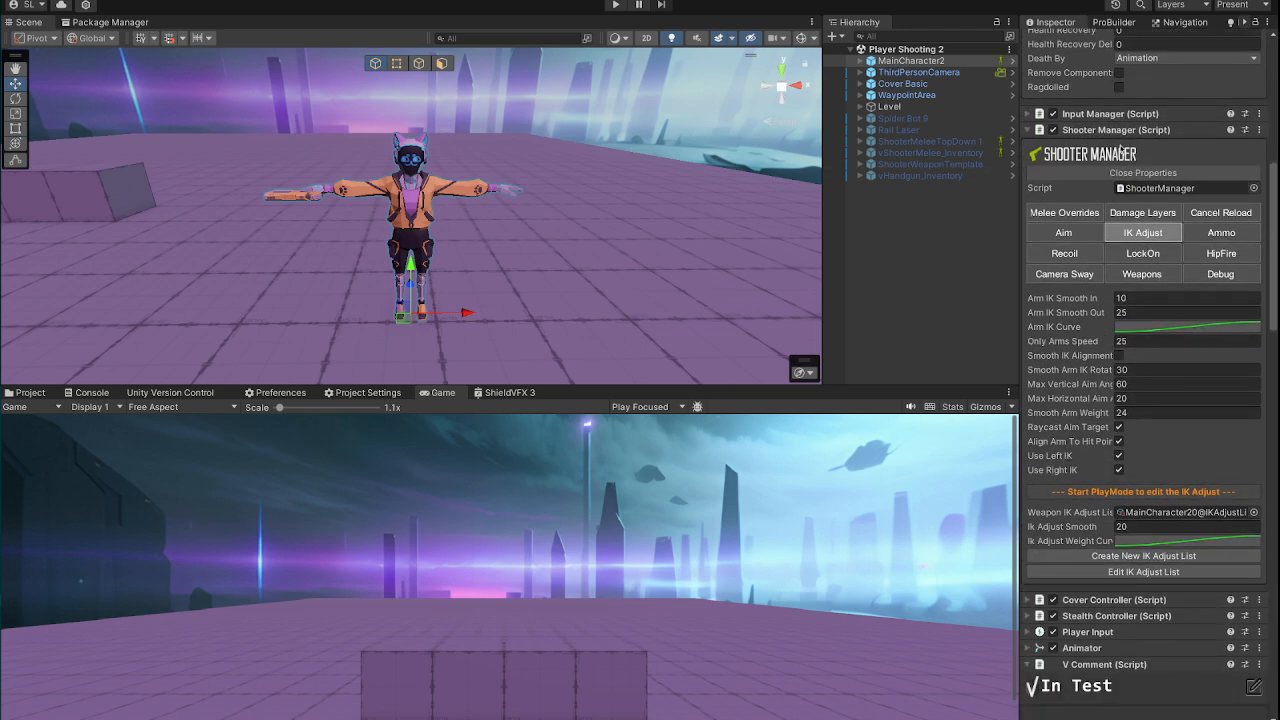
{"action": "scroll", "coordinate": [1104, 389], "scroll_direction": "down", "scroll_amount": 10}
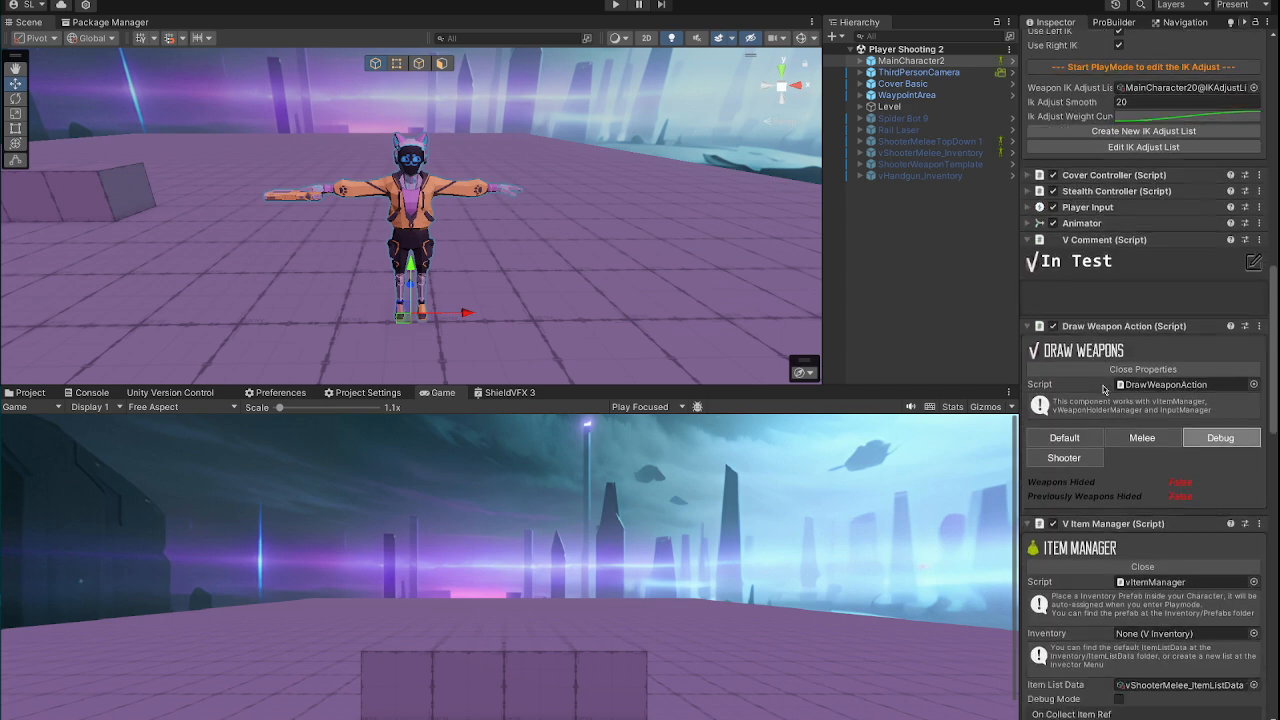
{"action": "scroll", "coordinate": [1104, 389], "scroll_direction": "down", "scroll_amount": 3}
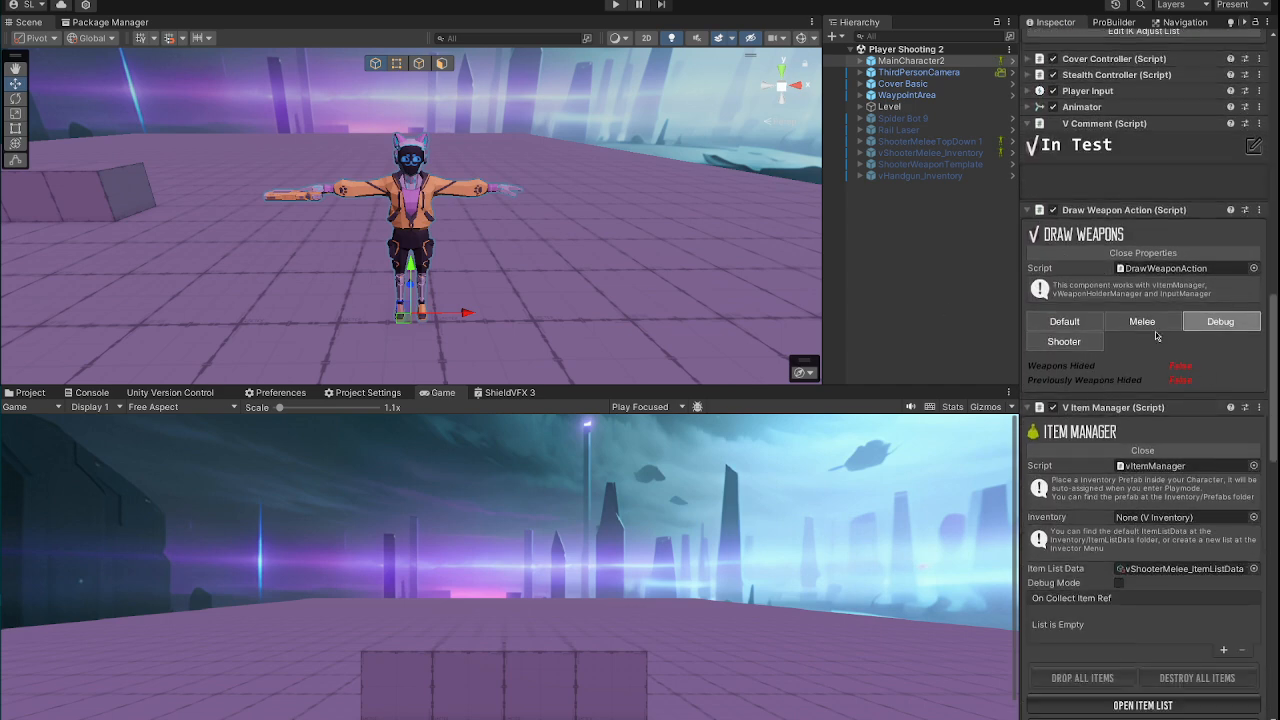
{"action": "scroll", "coordinate": [1150, 331], "scroll_direction": "down", "scroll_amount": 14}
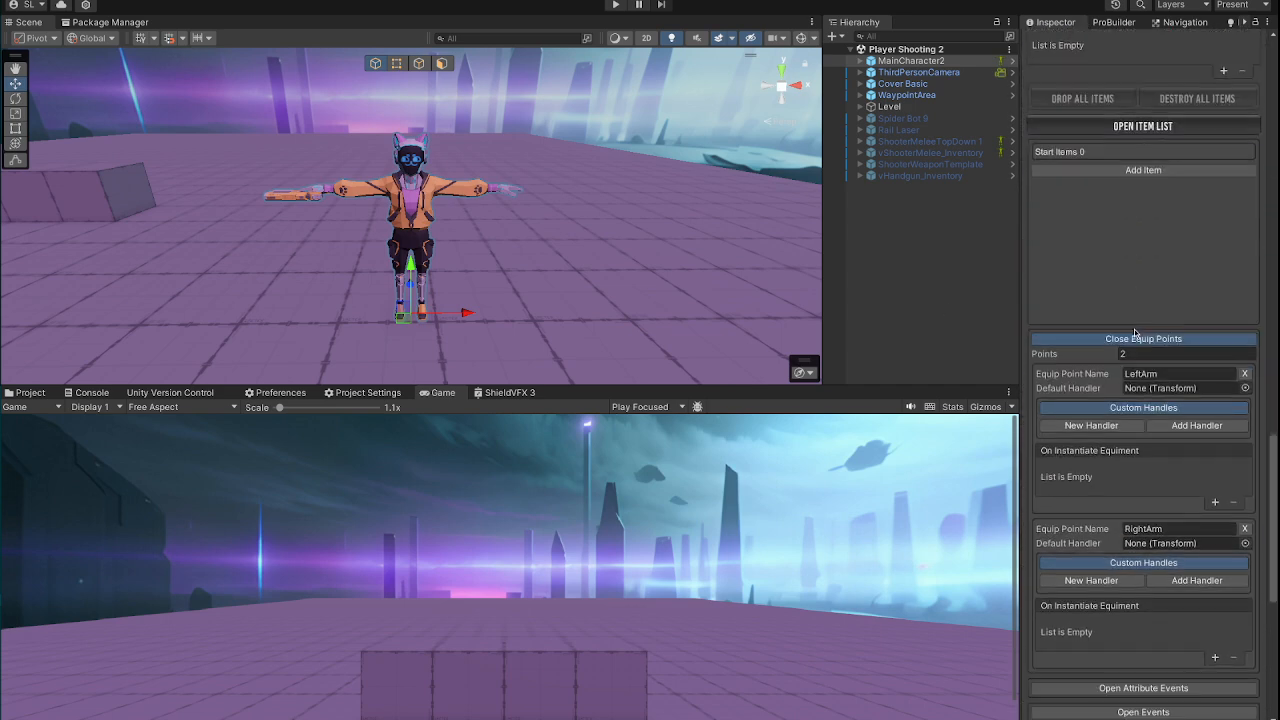
{"action": "scroll", "coordinate": [1134, 332], "scroll_direction": "down", "scroll_amount": 7}
{"action": "scroll", "coordinate": [1190, 497], "scroll_direction": "down", "scroll_amount": 4}
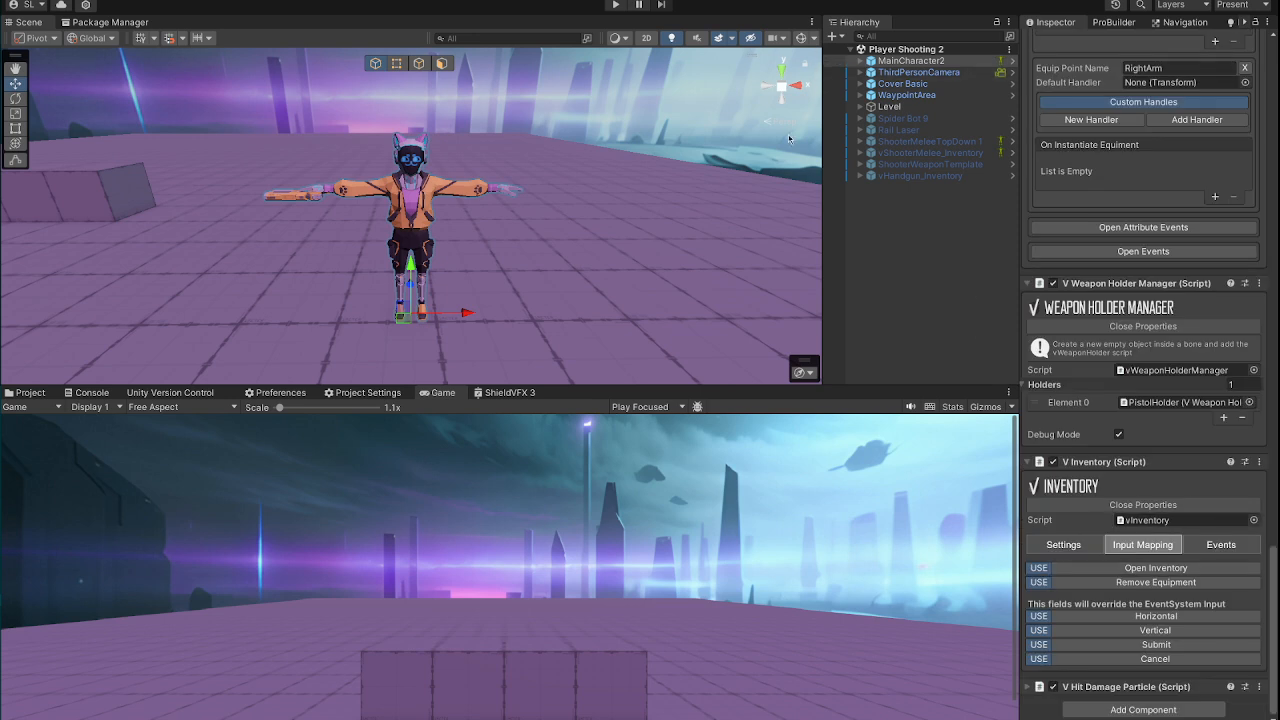
Step: Expand MainCharacter2's Stealth Cat skeleton through the spine and right arm to Hand_R's children, and widen the hierarchy to show their full names
{"action": "left_click", "coordinate": [862, 61]}
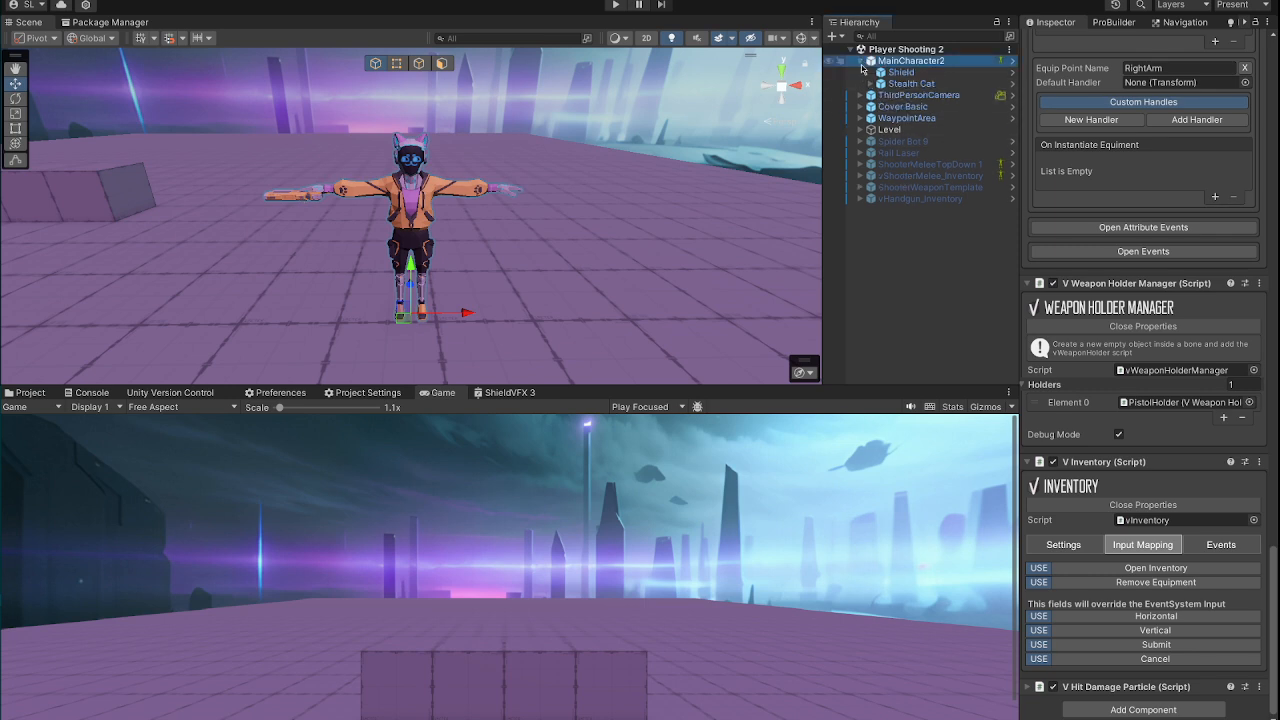
{"action": "left_click", "coordinate": [870, 84]}
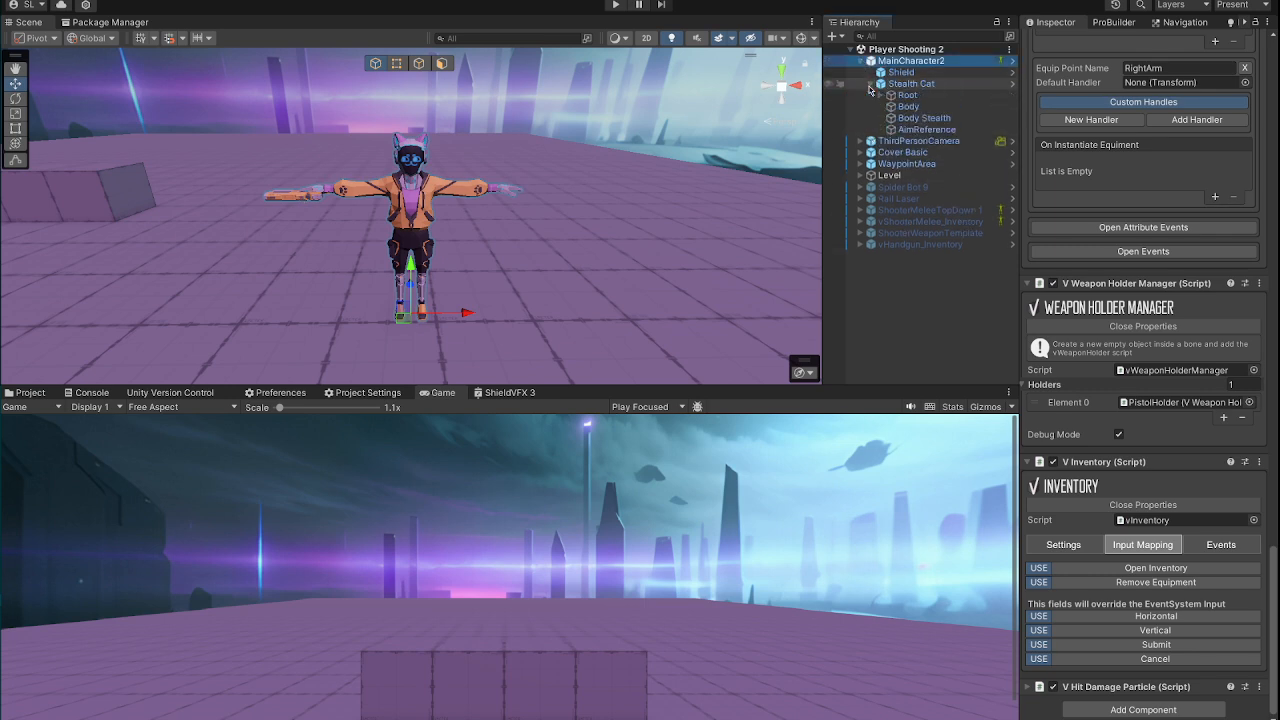
{"action": "left_click", "coordinate": [880, 95]}
{"action": "left_click", "coordinate": [890, 106]}
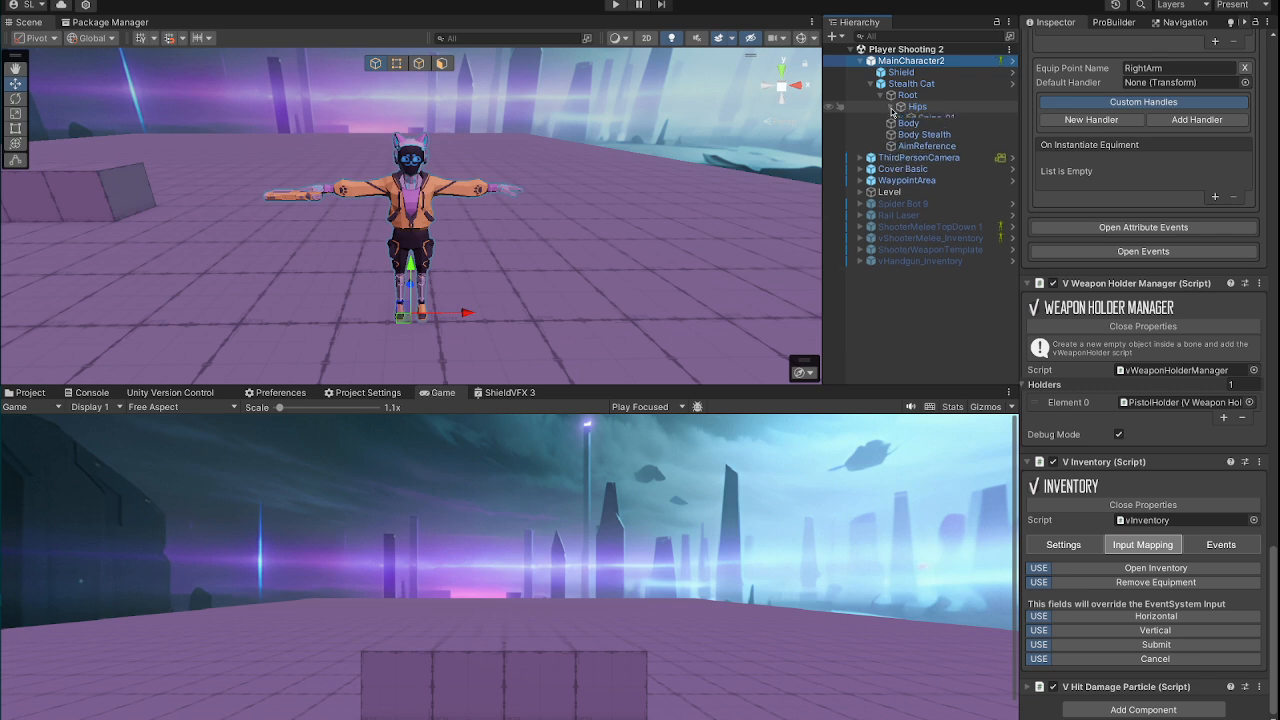
{"action": "left_click", "coordinate": [900, 118]}
{"action": "left_click", "coordinate": [910, 130]}
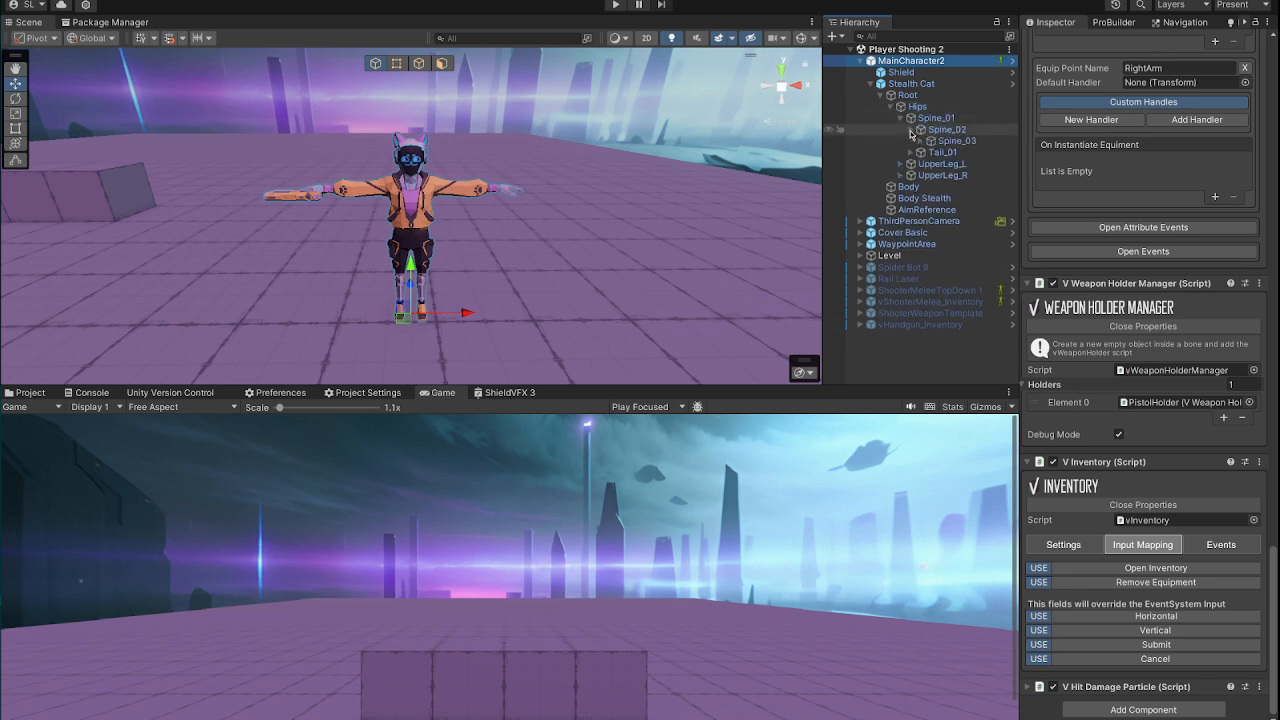
{"action": "left_click", "coordinate": [921, 141]}
{"action": "left_click", "coordinate": [931, 163]}
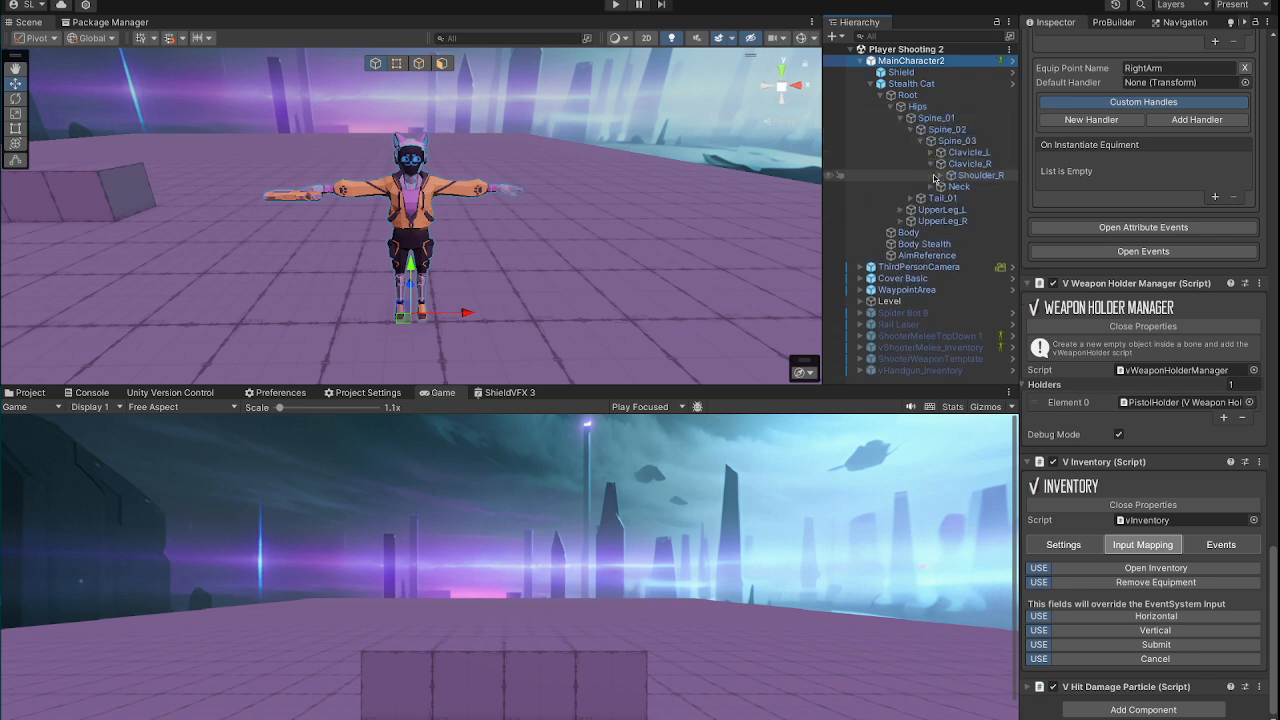
{"action": "left_click", "coordinate": [941, 175]}
{"action": "left_click", "coordinate": [950, 187]}
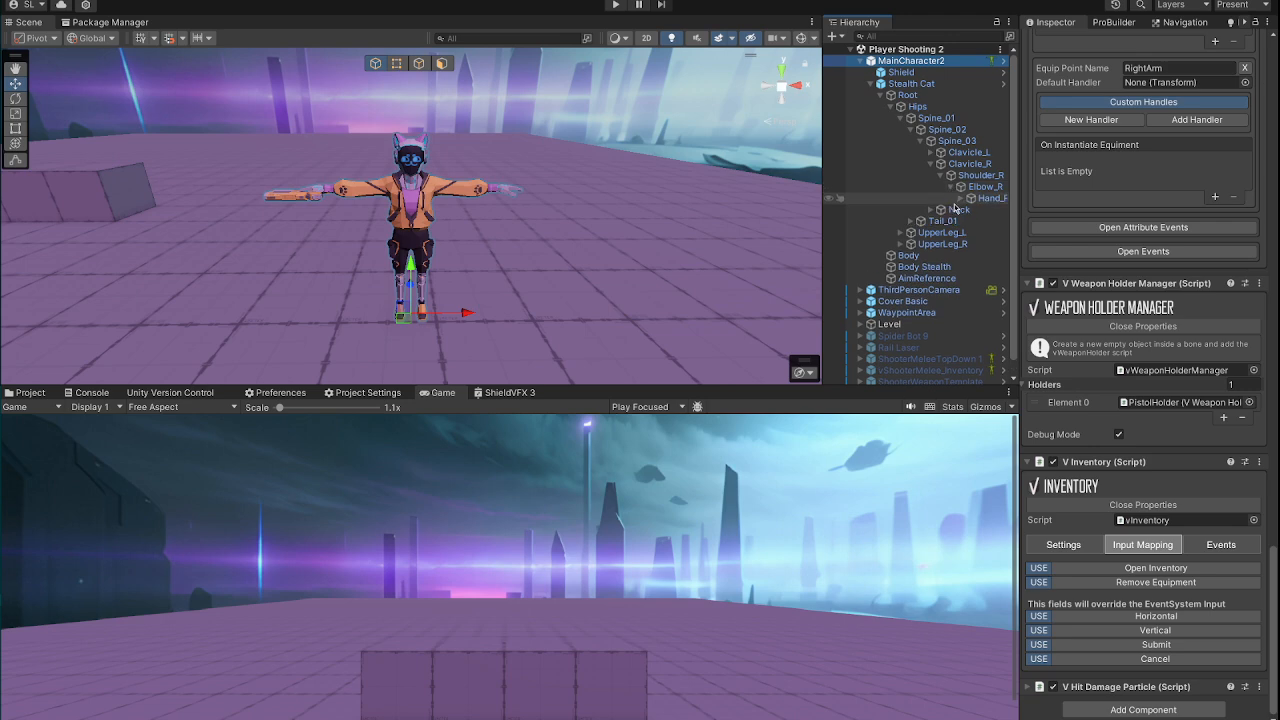
{"action": "left_click", "coordinate": [961, 198]}
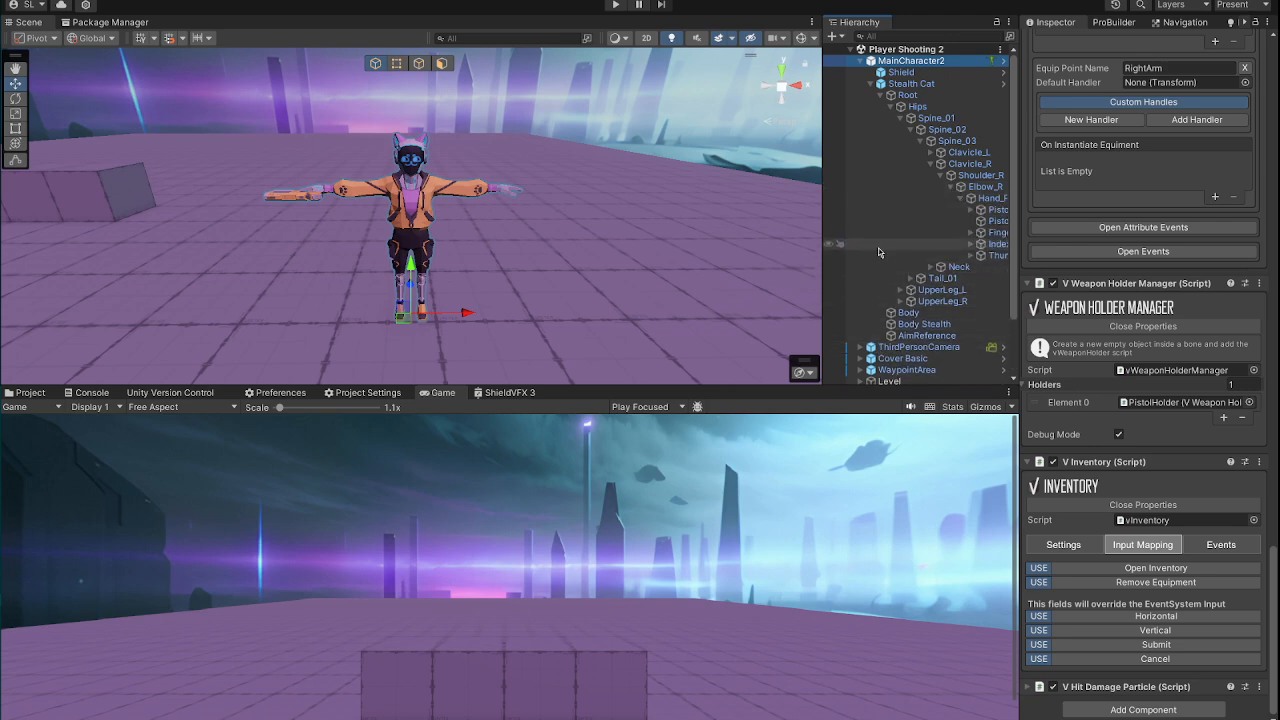
{"action": "left_click_drag", "start_coordinate": [822, 258], "coordinate": [784, 258]}
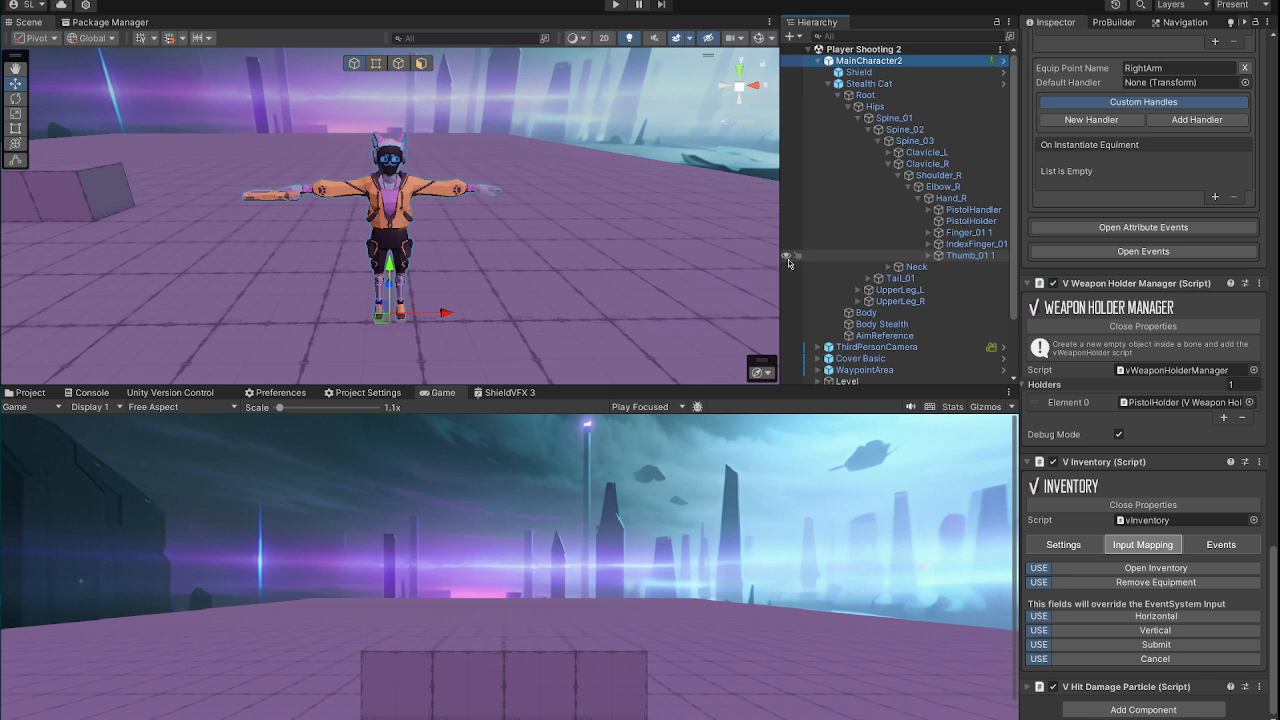
Step: Inspect the PistolHolder and PistolHandler objects under Hand_R, and expand PistolHandler to show its pistol
{"action": "left_click", "coordinate": [952, 221]}
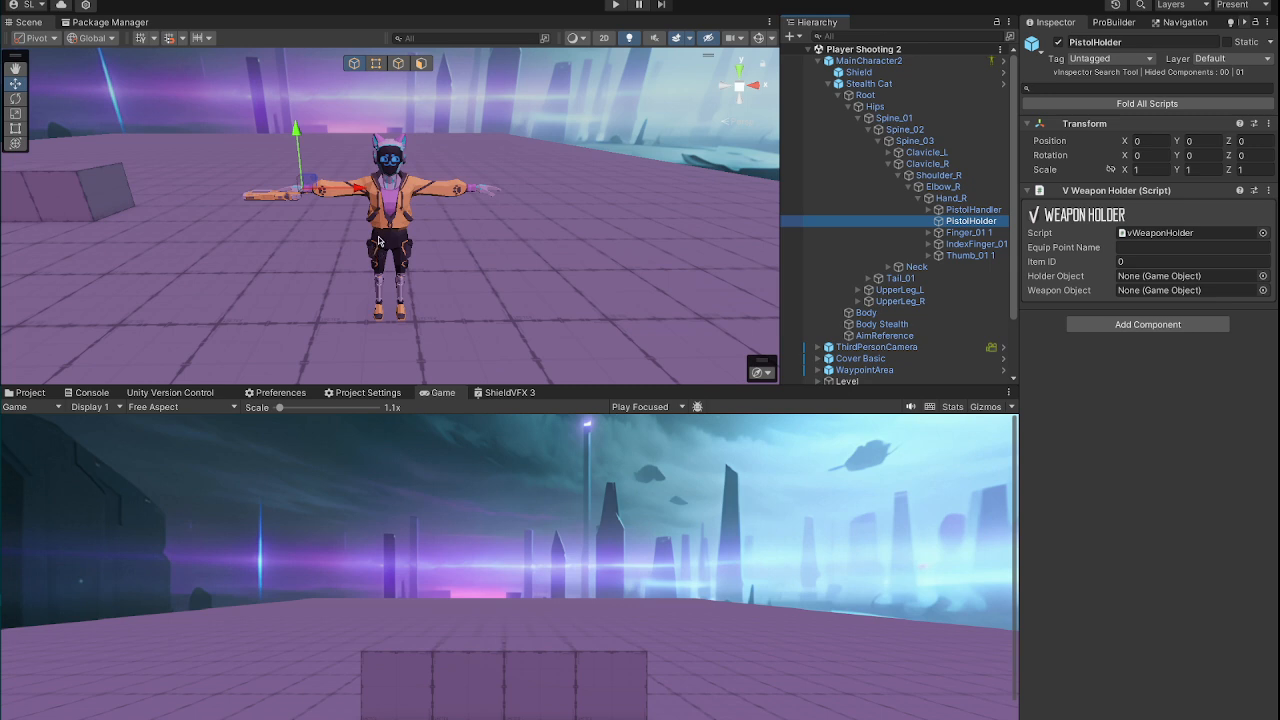
{"action": "left_click", "coordinate": [985, 210]}
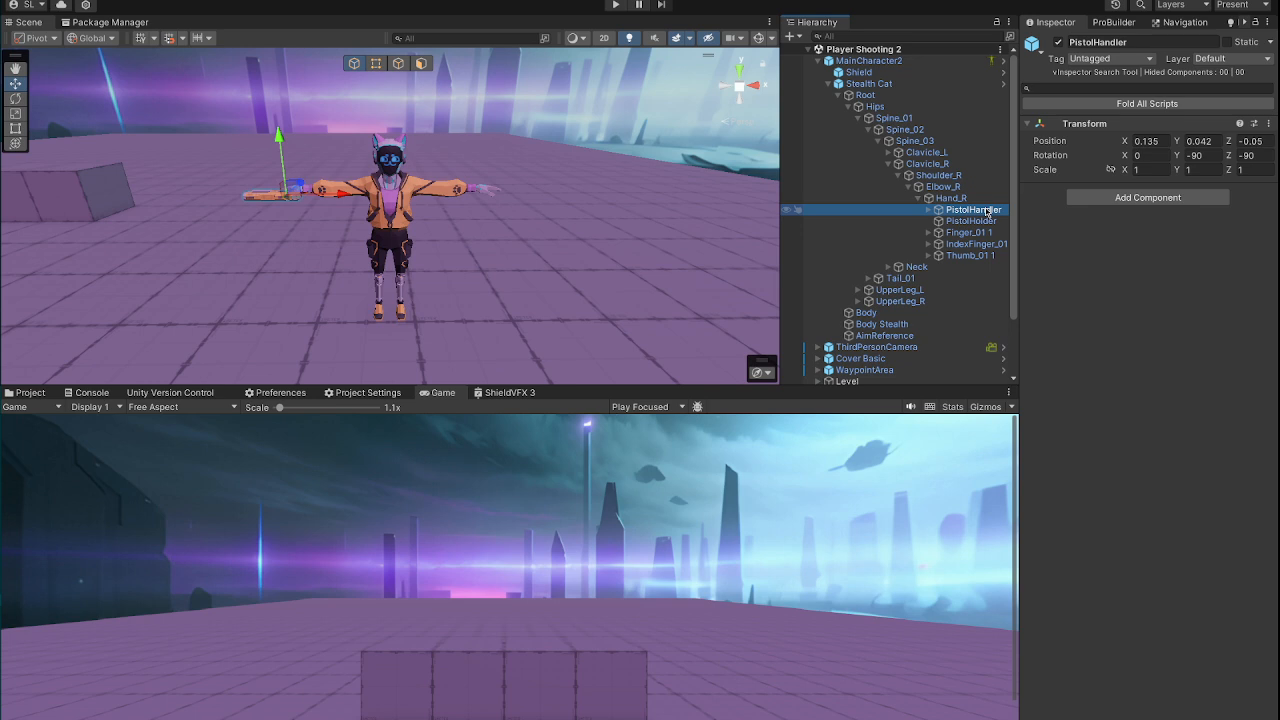
{"action": "left_click", "coordinate": [928, 210]}
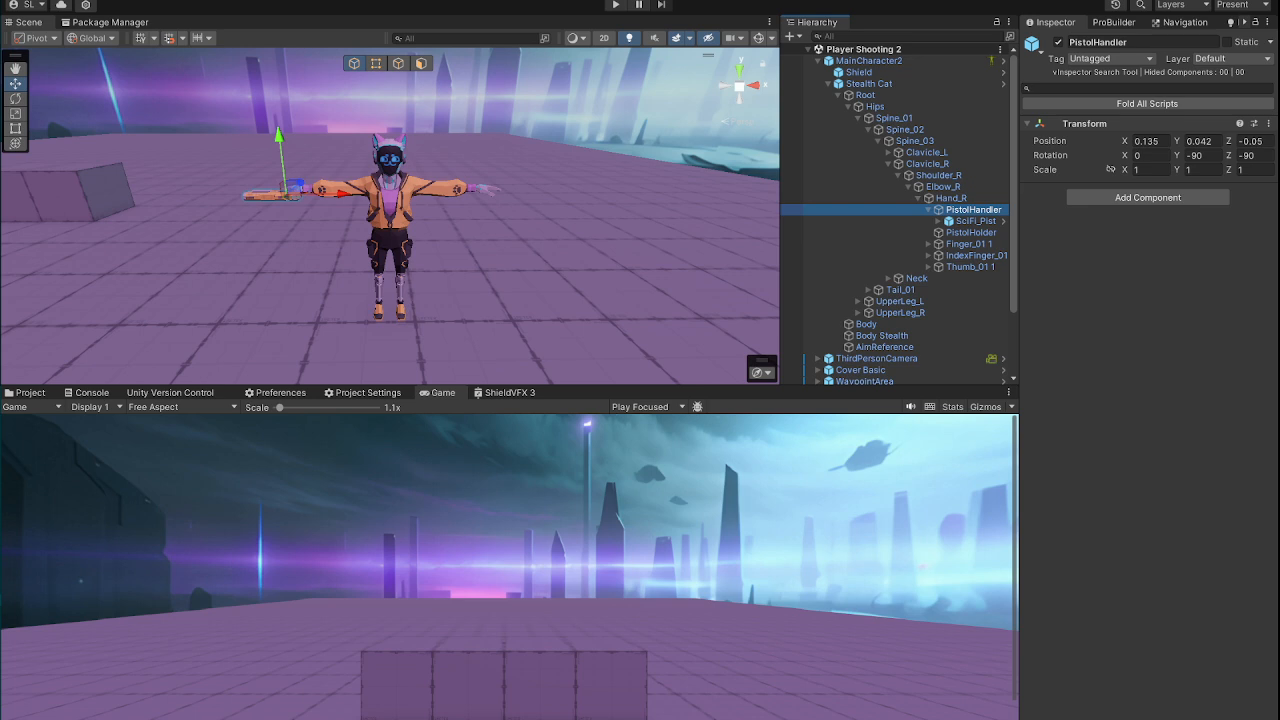
Step: Reselect MainCharacter2 and review its Shooter Manager, Weapon Holder Manager, Inventory and Draw Weapon Action components
{"action": "scroll", "coordinate": [880, 250], "scroll_direction": "down", "scroll_amount": 2}
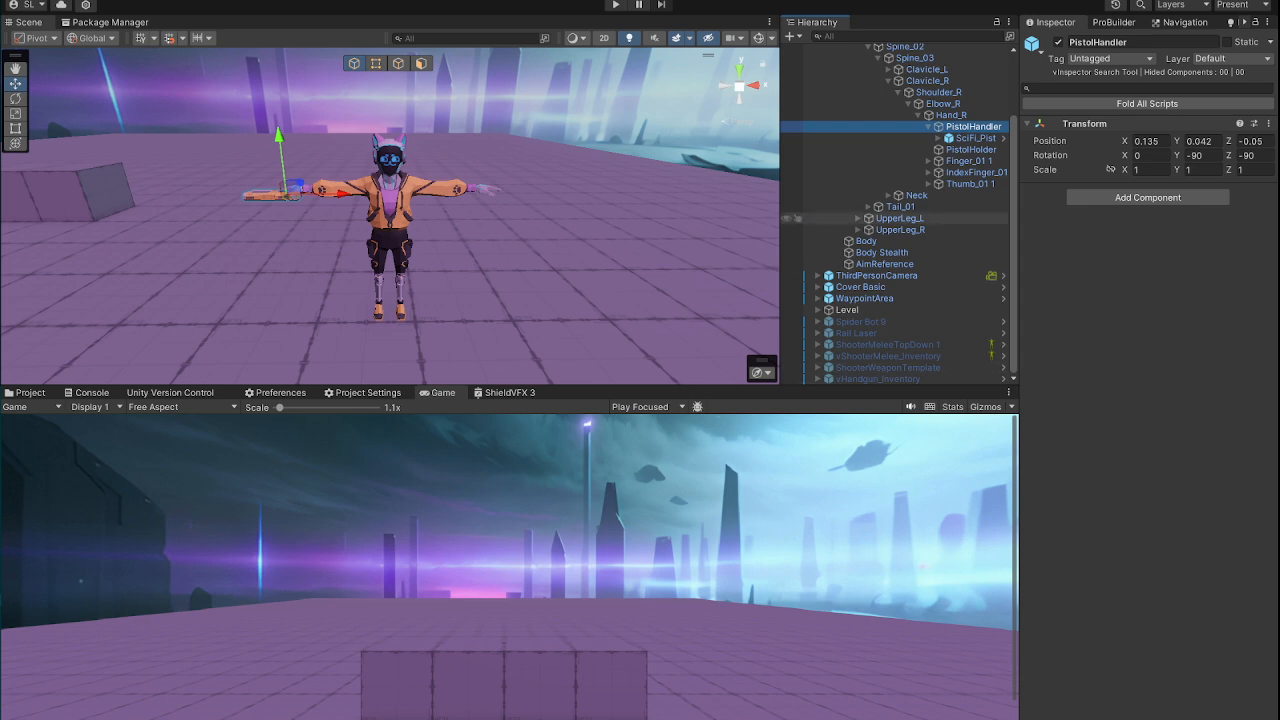
{"action": "scroll", "coordinate": [894, 218], "scroll_direction": "up", "scroll_amount": 3}
{"action": "left_click", "coordinate": [886, 61]}
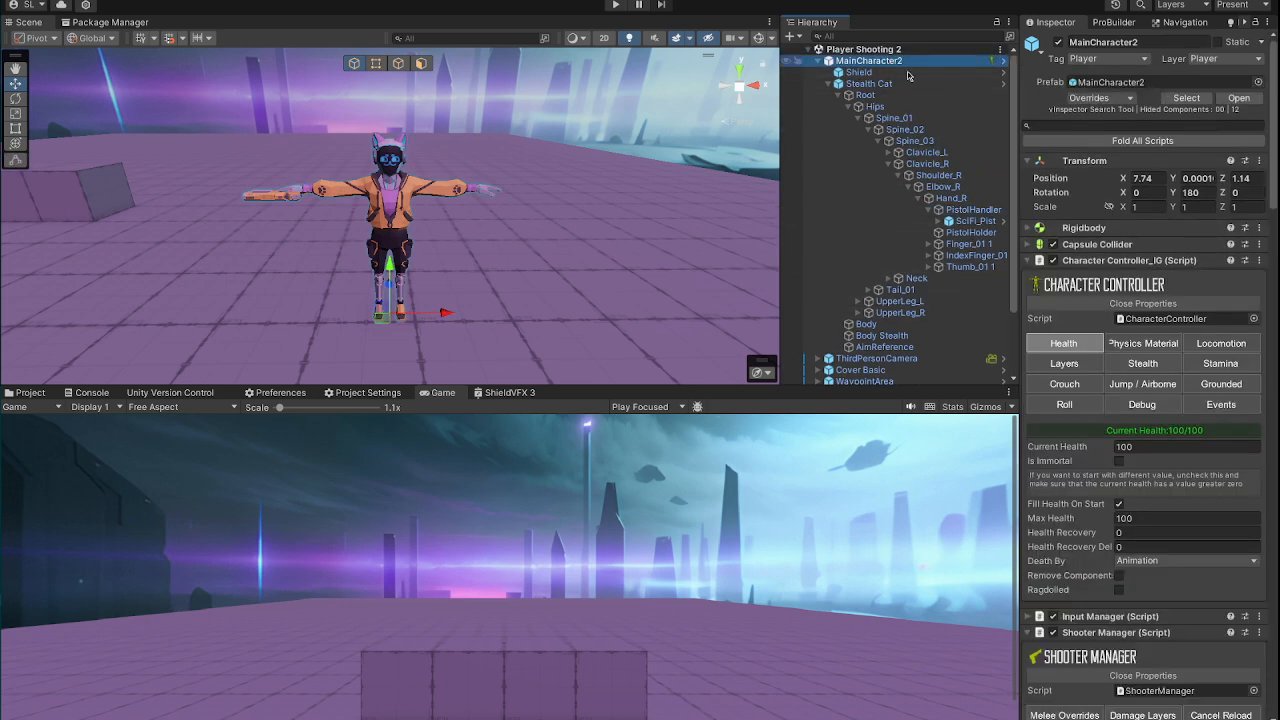
{"action": "scroll", "coordinate": [1121, 307], "scroll_direction": "down", "scroll_amount": 5}
{"action": "scroll", "coordinate": [1121, 307], "scroll_direction": "down", "scroll_amount": 15}
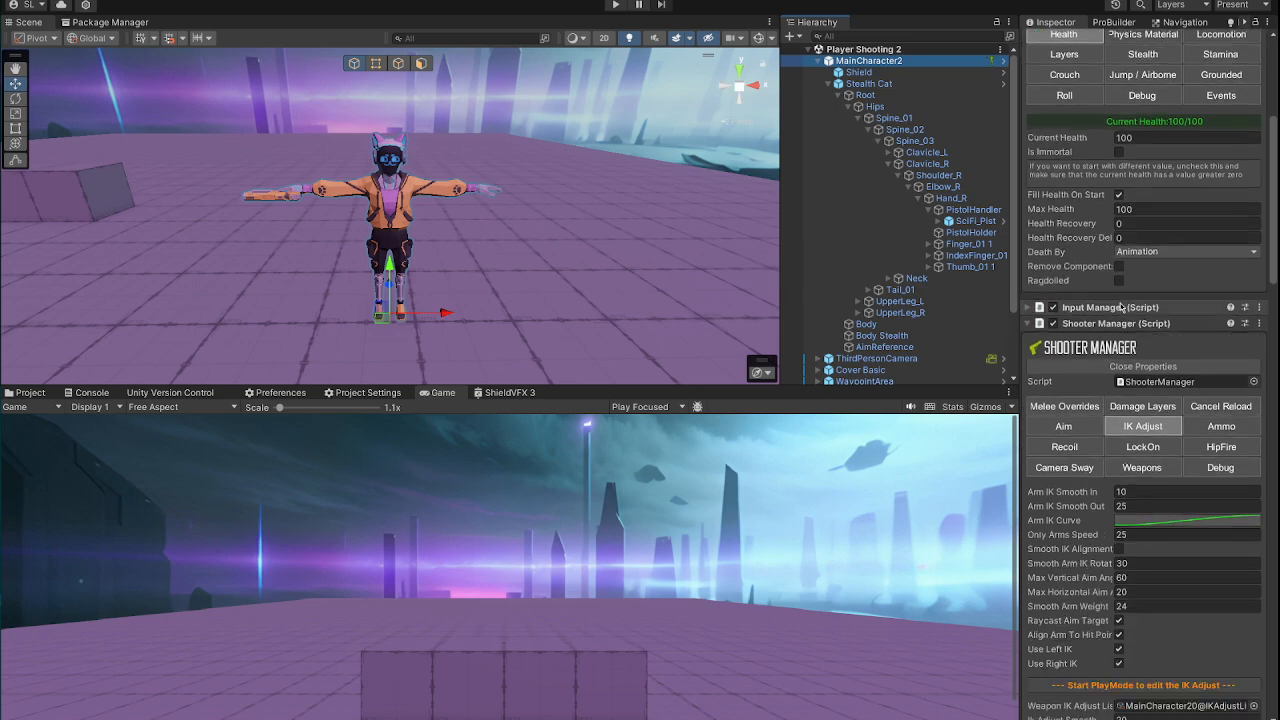
{"action": "scroll", "coordinate": [1129, 311], "scroll_direction": "up", "scroll_amount": 10}
{"action": "scroll", "coordinate": [1129, 311], "scroll_direction": "up", "scroll_amount": 10}
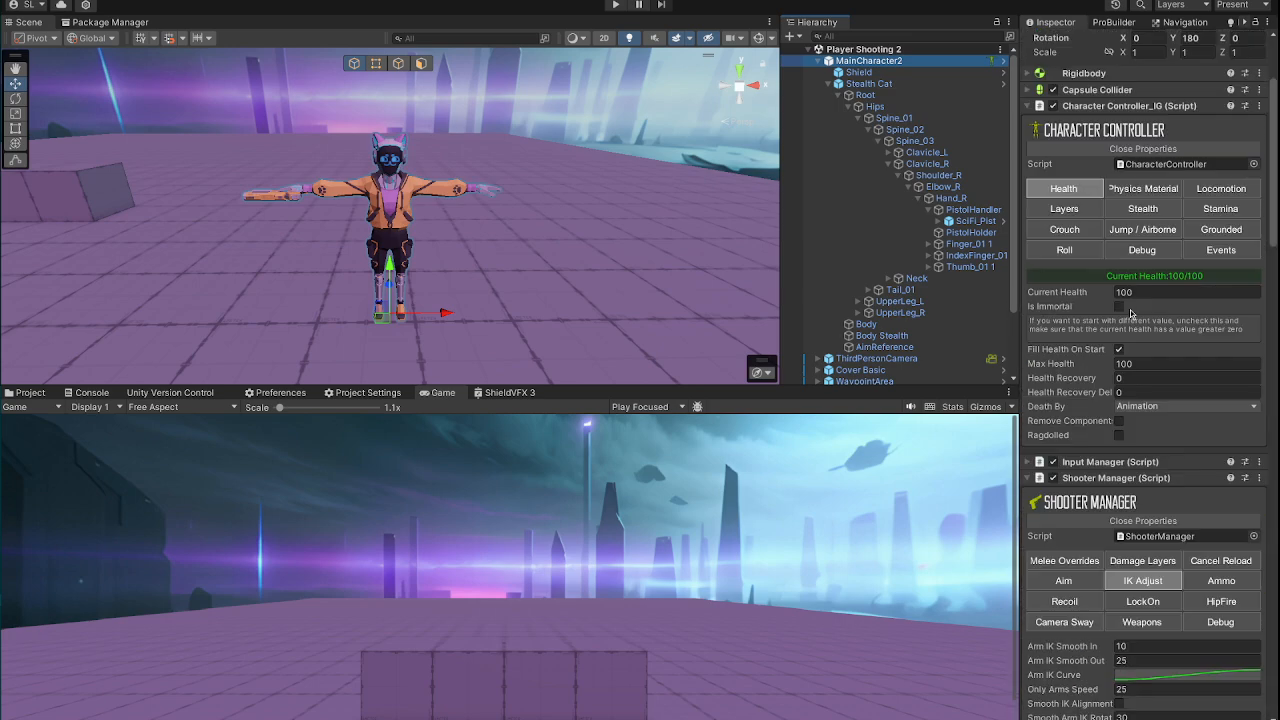
{"action": "scroll", "coordinate": [1052, 256], "scroll_direction": "down", "scroll_amount": 15}
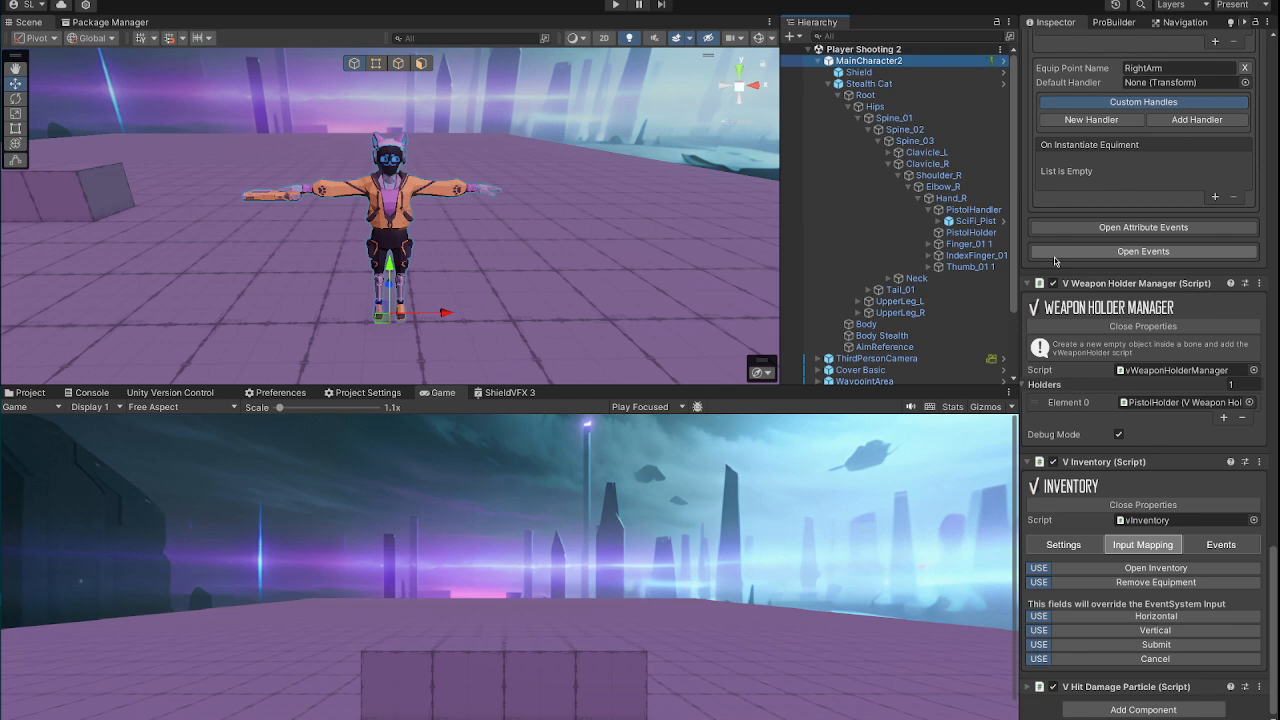
{"action": "scroll", "coordinate": [1054, 261], "scroll_direction": "up", "scroll_amount": 10}
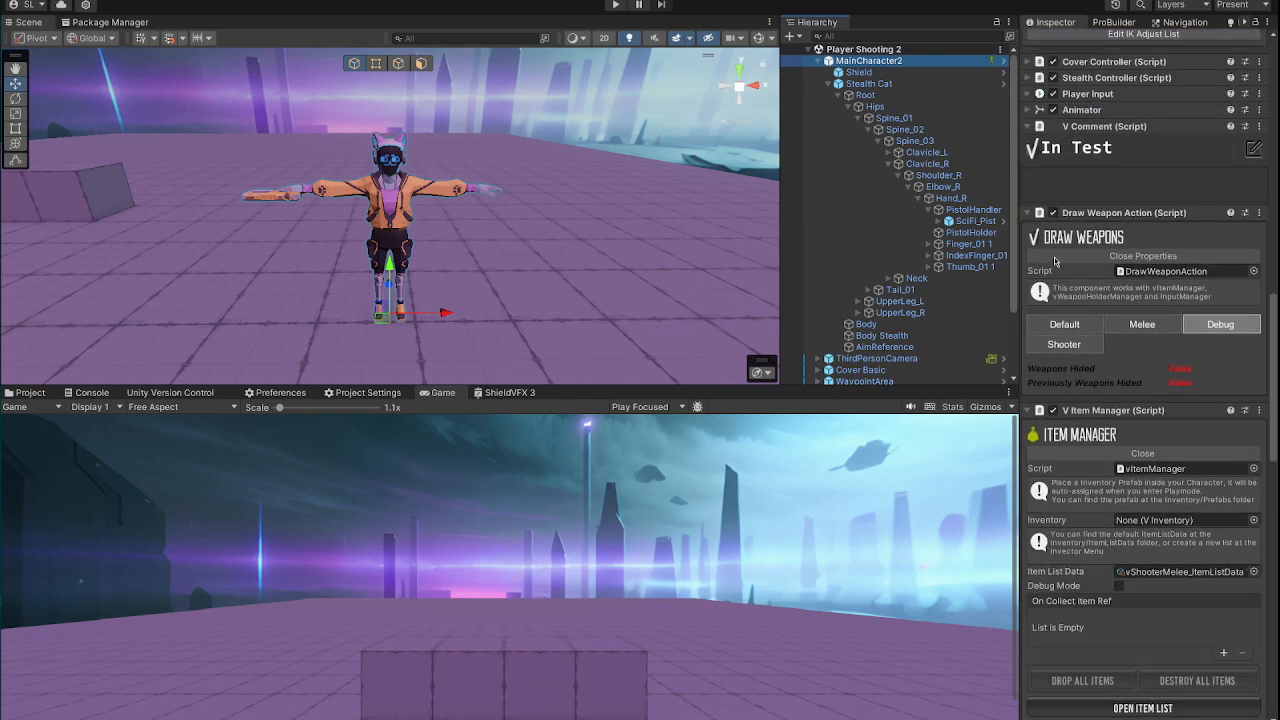
{"action": "scroll", "coordinate": [1054, 261], "scroll_direction": "up", "scroll_amount": 4}
Step: Expand MainCharacter2's Animator component and open its Invector@ShooterMelee 1 controller from the project's AnimatorControllers folder
{"action": "left_click", "coordinate": [1042, 264]}
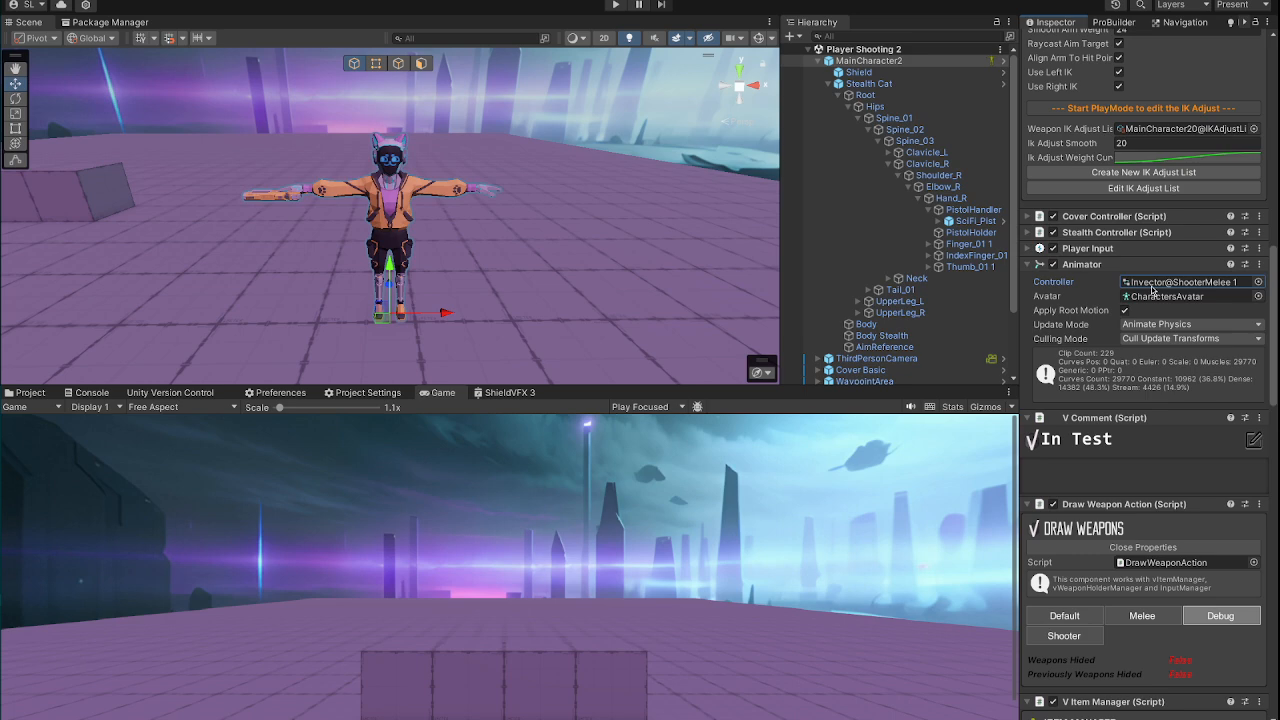
{"action": "left_click", "coordinate": [22, 391]}
{"action": "double_click", "coordinate": [190, 459]}
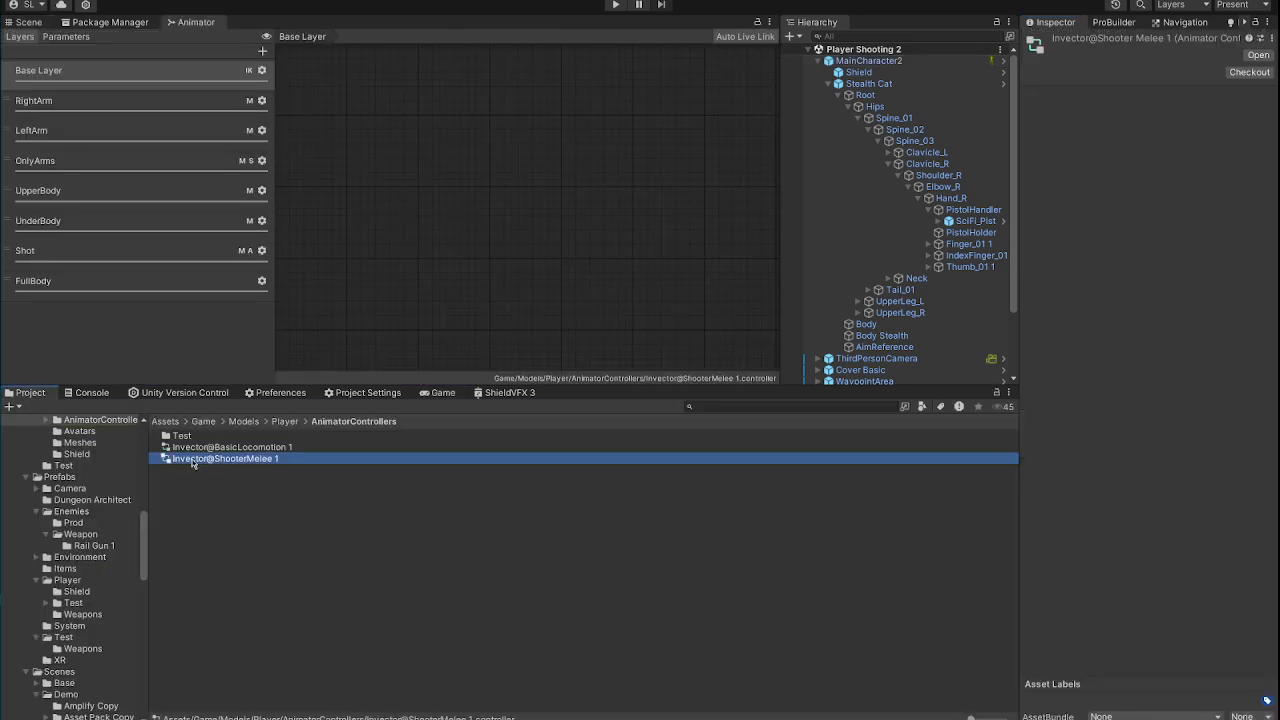
Step: Select the controller's OnlyArms layer and display the humanoid body diagram of the OnlyArms avatar mask
{"action": "left_click", "coordinate": [87, 168]}
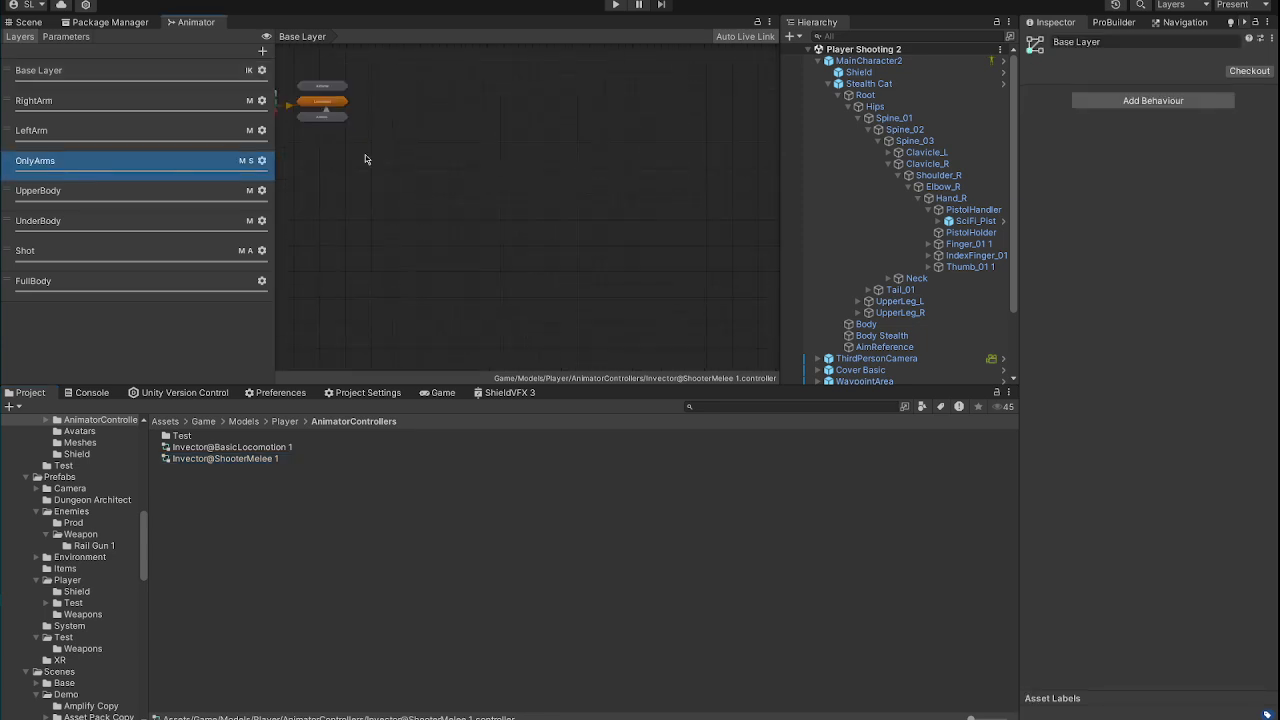
{"action": "middle_click_drag", "start_coordinate": [366, 157], "coordinate": [647, 336]}
{"action": "scroll", "coordinate": [633, 320], "scroll_direction": "up", "scroll_amount": 4}
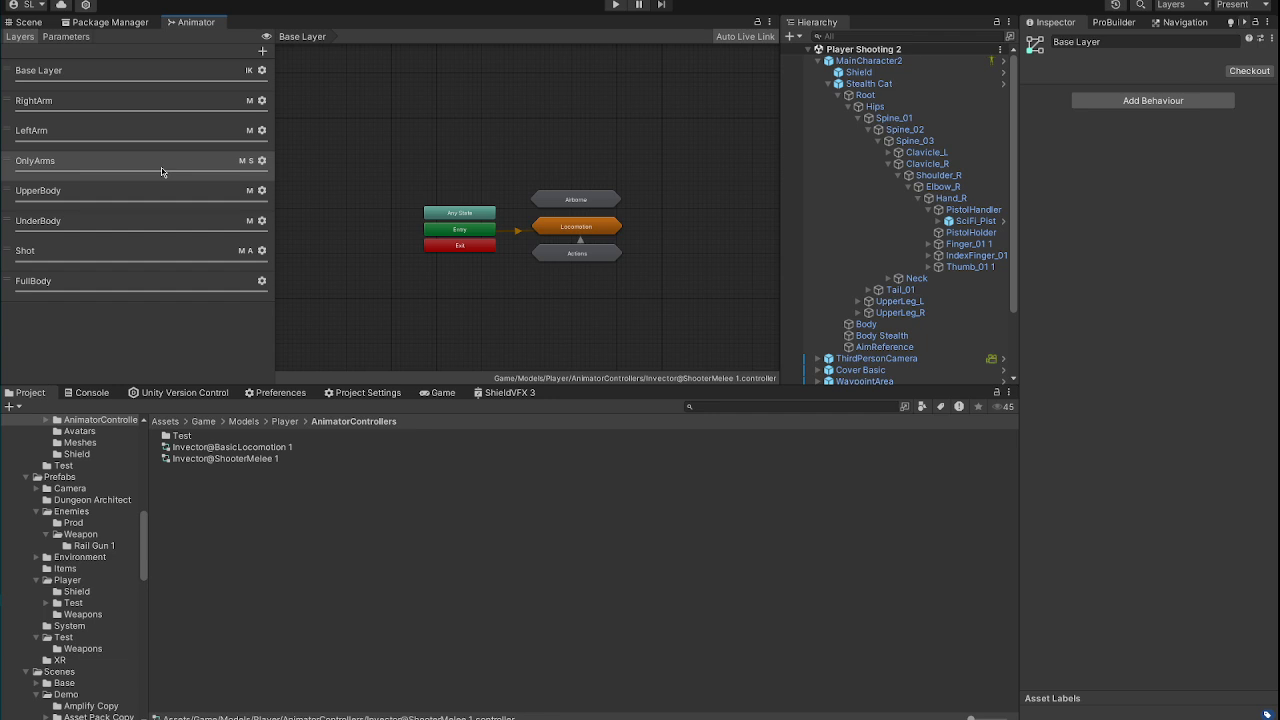
{"action": "scroll", "coordinate": [492, 240], "scroll_direction": "up", "scroll_amount": 4}
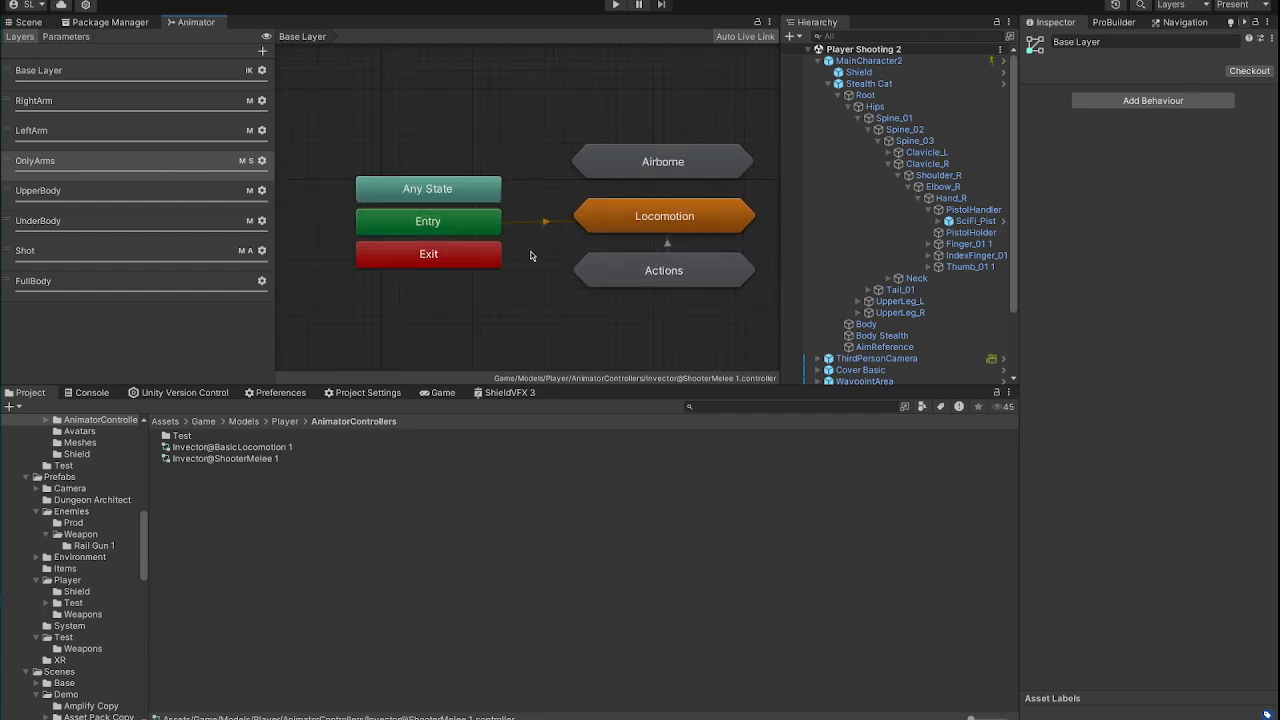
{"action": "middle_click_drag", "start_coordinate": [531, 256], "coordinate": [448, 261]}
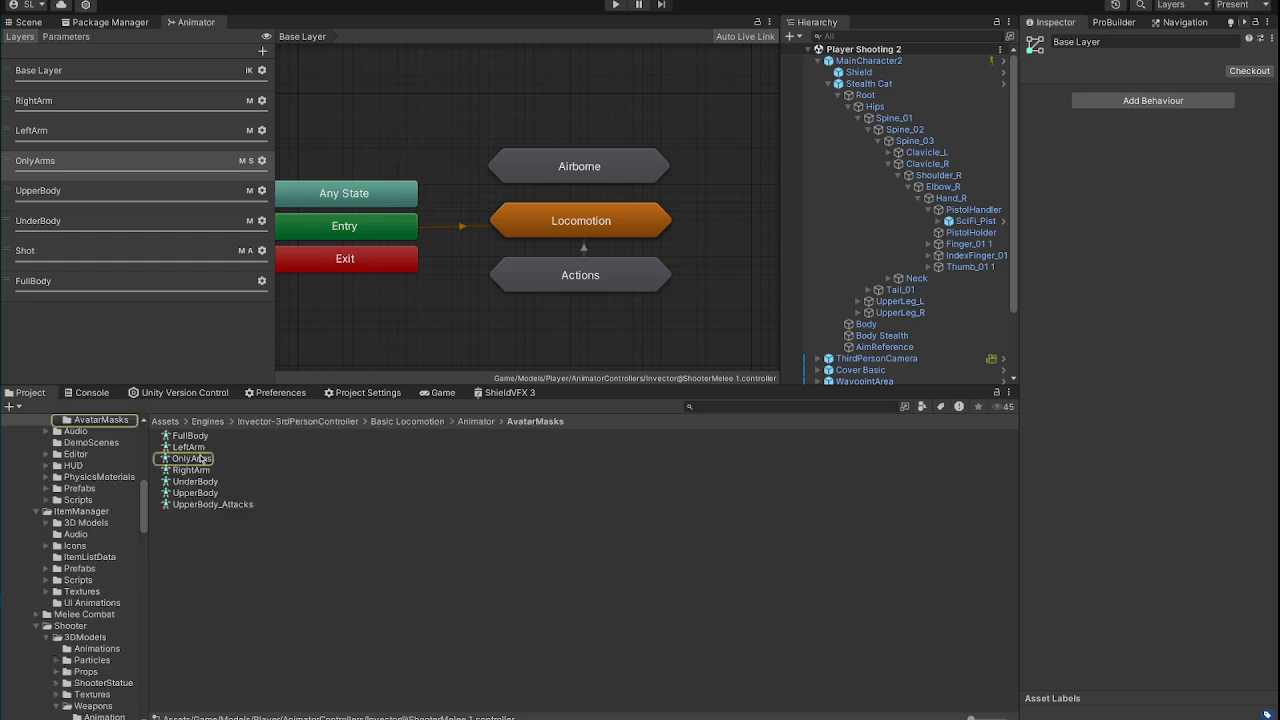
{"action": "left_click", "coordinate": [201, 458]}
{"action": "left_click", "coordinate": [1027, 95]}
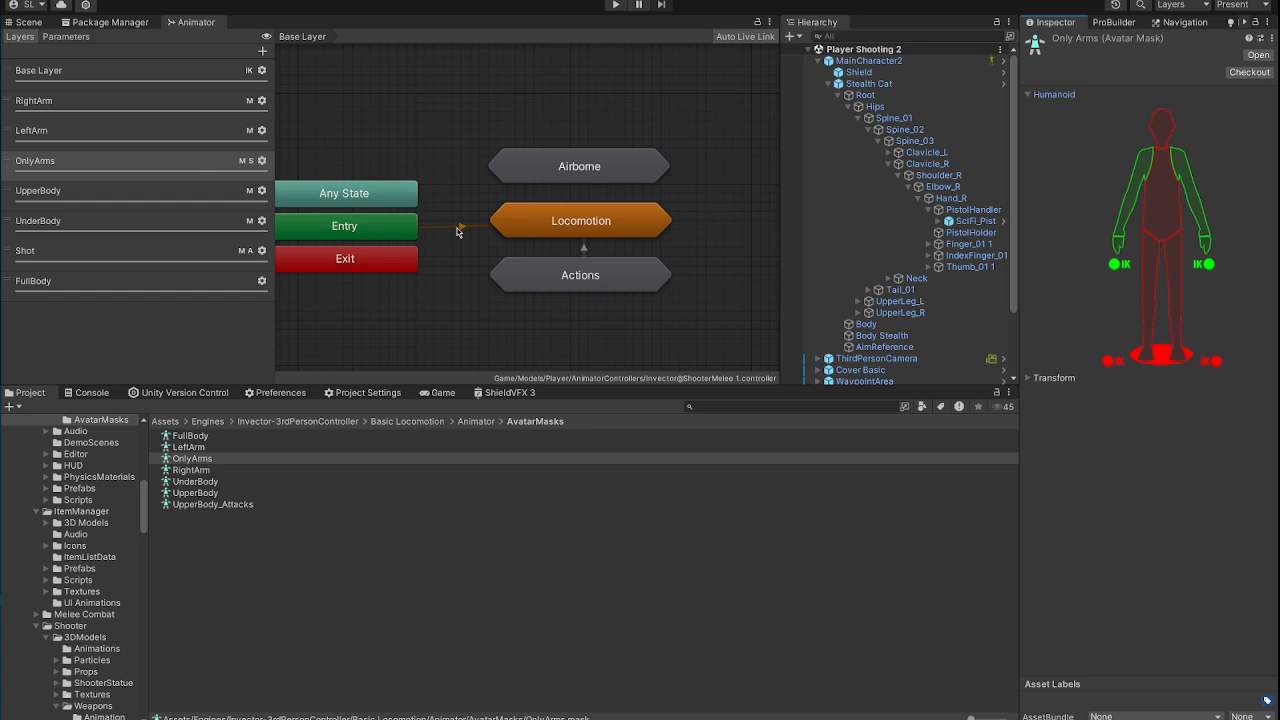
Step: Open the Base Layer's Free Movement blend tree through Locomotion and Free Locomotion, and show the Idle@Pistol animation clip
{"action": "double_click", "coordinate": [603, 228]}
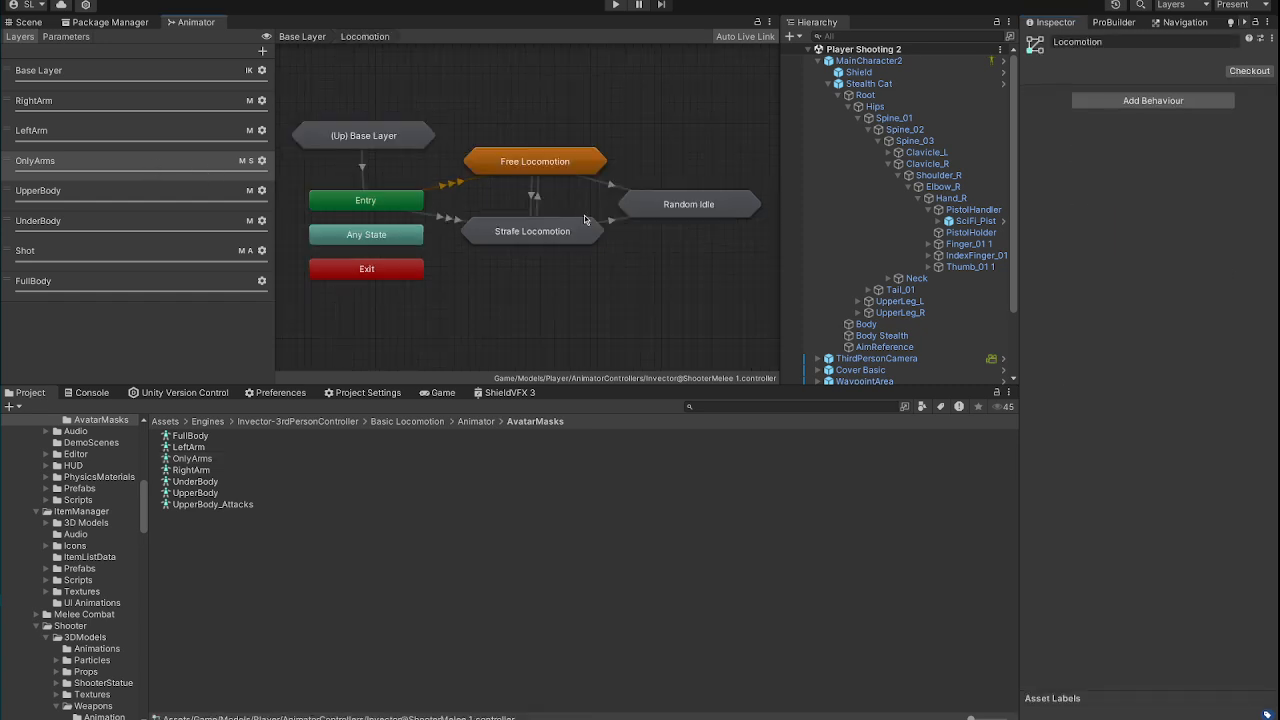
{"action": "double_click", "coordinate": [548, 176]}
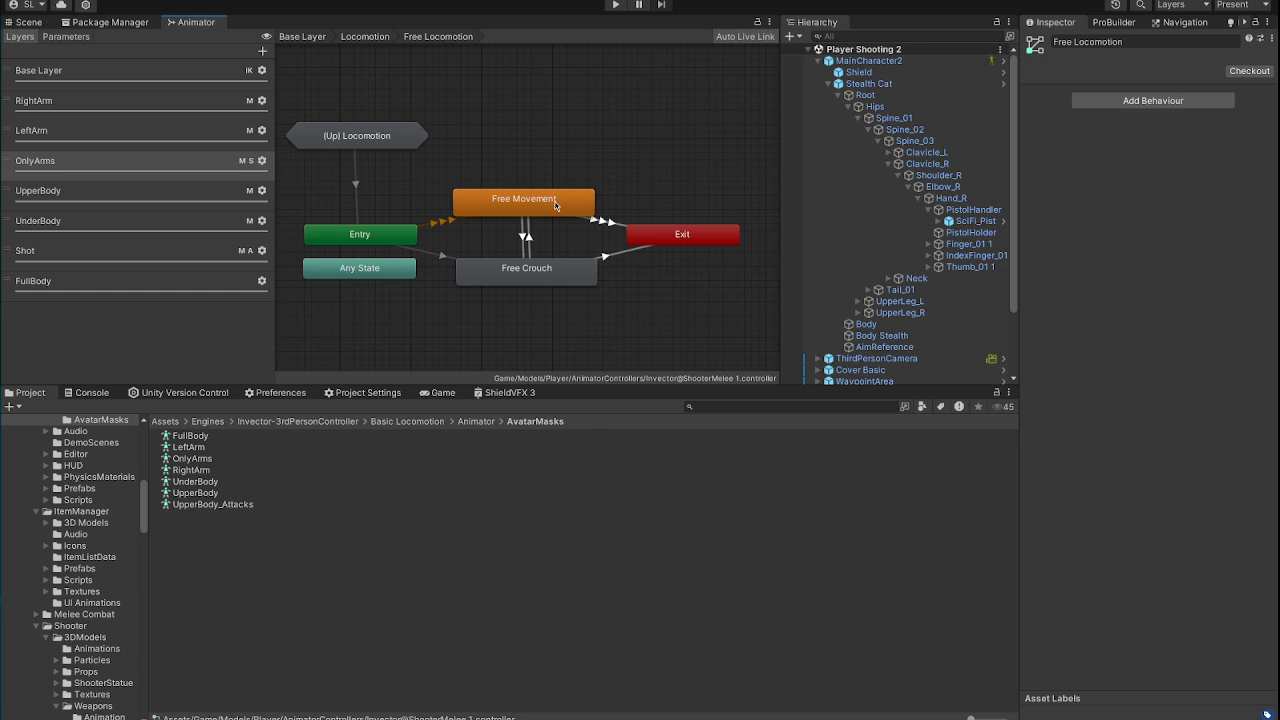
{"action": "double_click", "coordinate": [556, 205]}
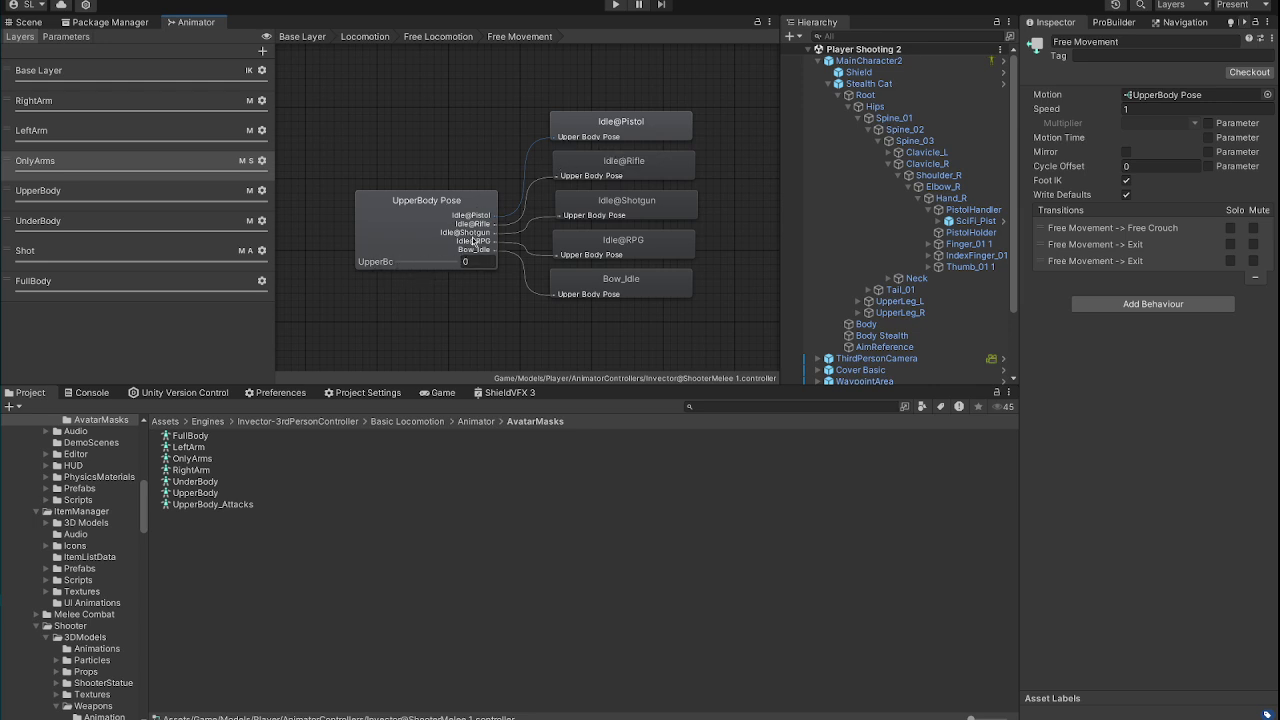
{"action": "double_click", "coordinate": [625, 137]}
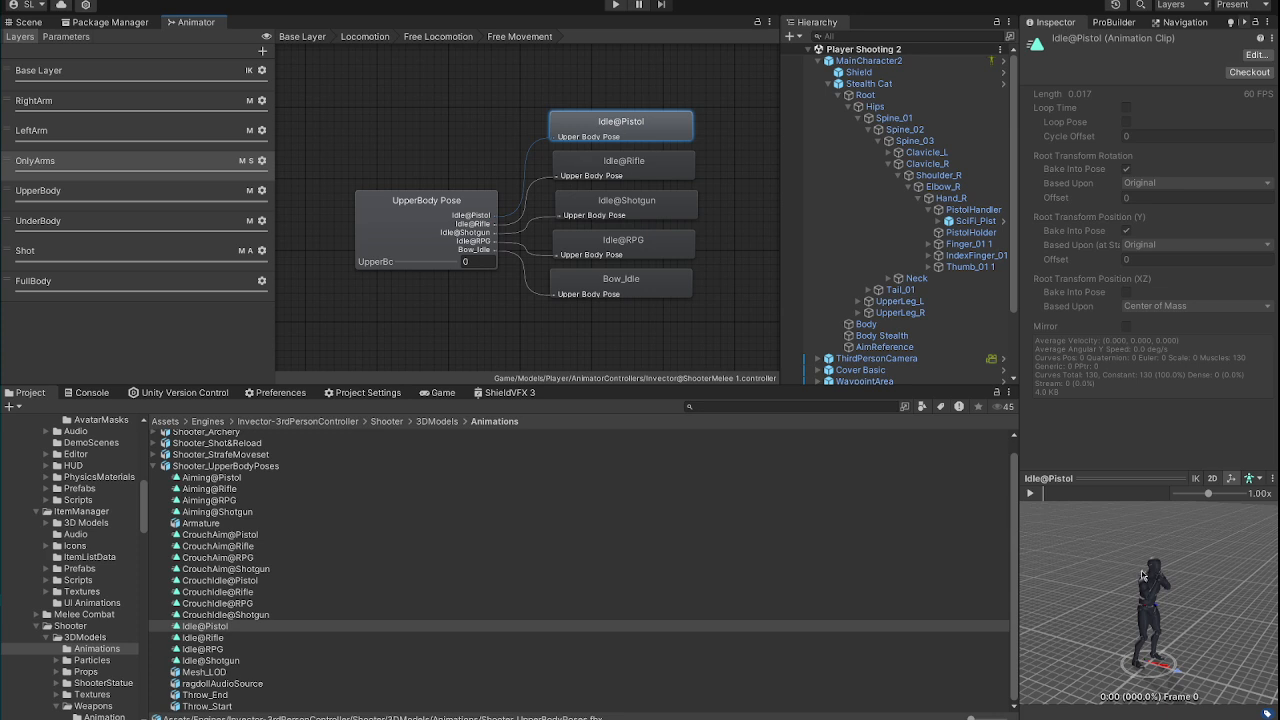
Step: Return to the scene, reselect MainCharacter2 and show the IK Adjust settings of its Shooter Manager component
{"action": "scroll", "coordinate": [1205, 611], "scroll_direction": "up", "scroll_amount": 3}
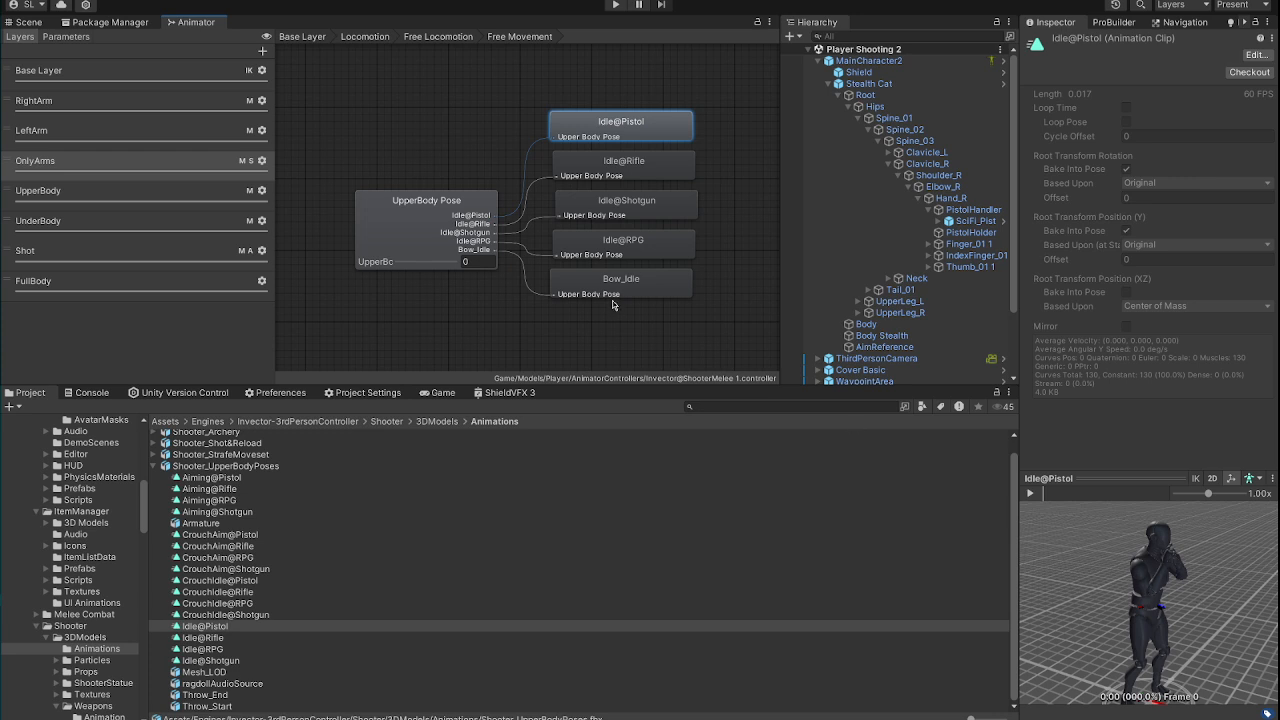
{"action": "left_click", "coordinate": [31, 26]}
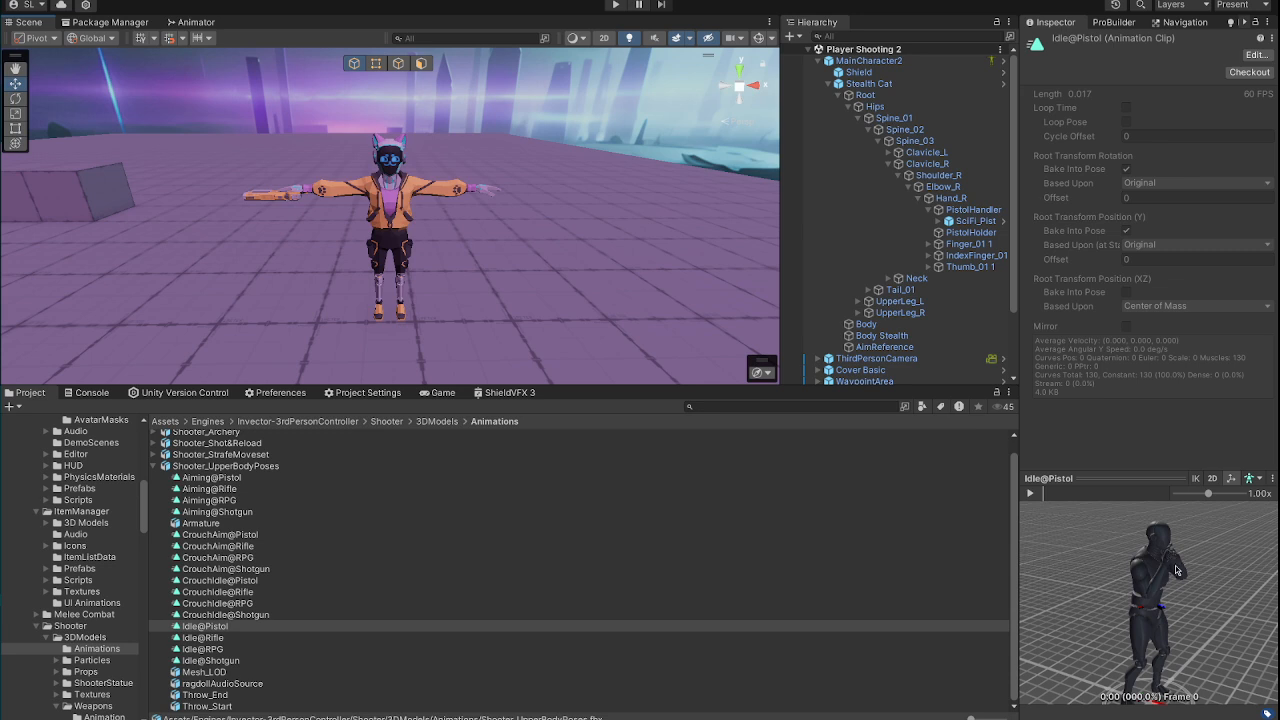
{"action": "left_click", "coordinate": [880, 61]}
{"action": "scroll", "coordinate": [1121, 278], "scroll_direction": "down", "scroll_amount": 10}
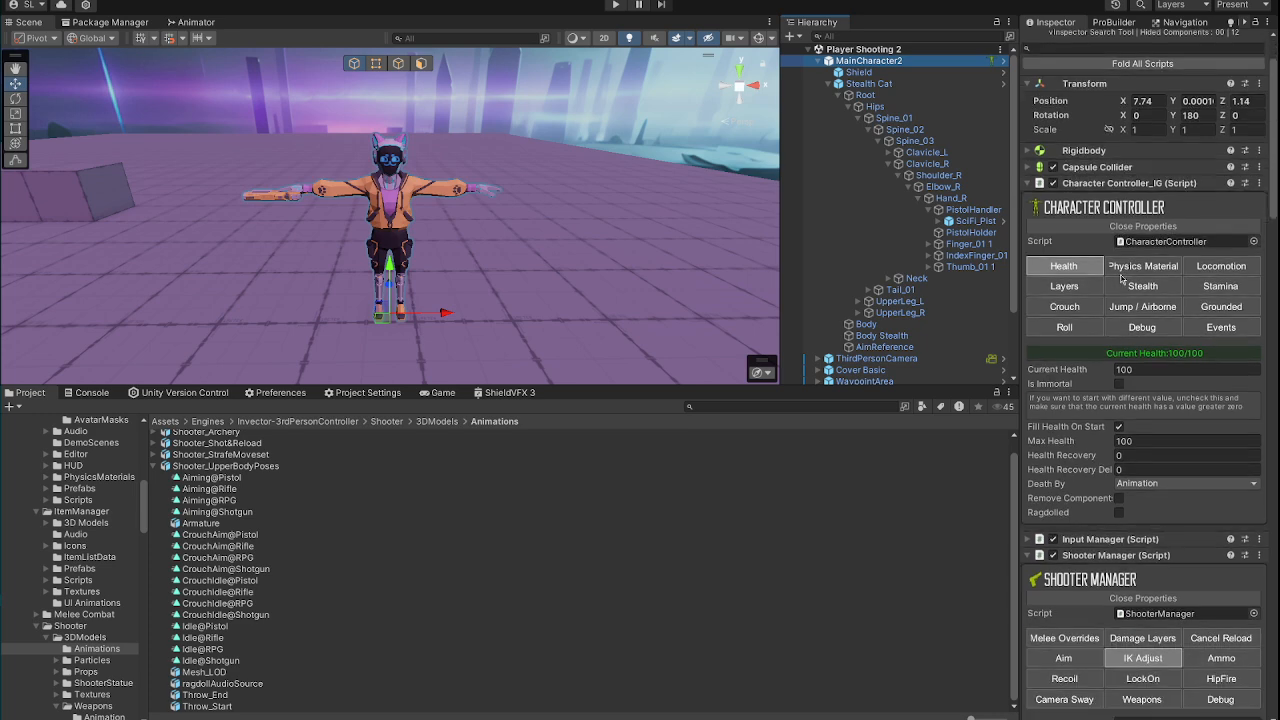
{"action": "scroll", "coordinate": [1121, 278], "scroll_direction": "down", "scroll_amount": 3}
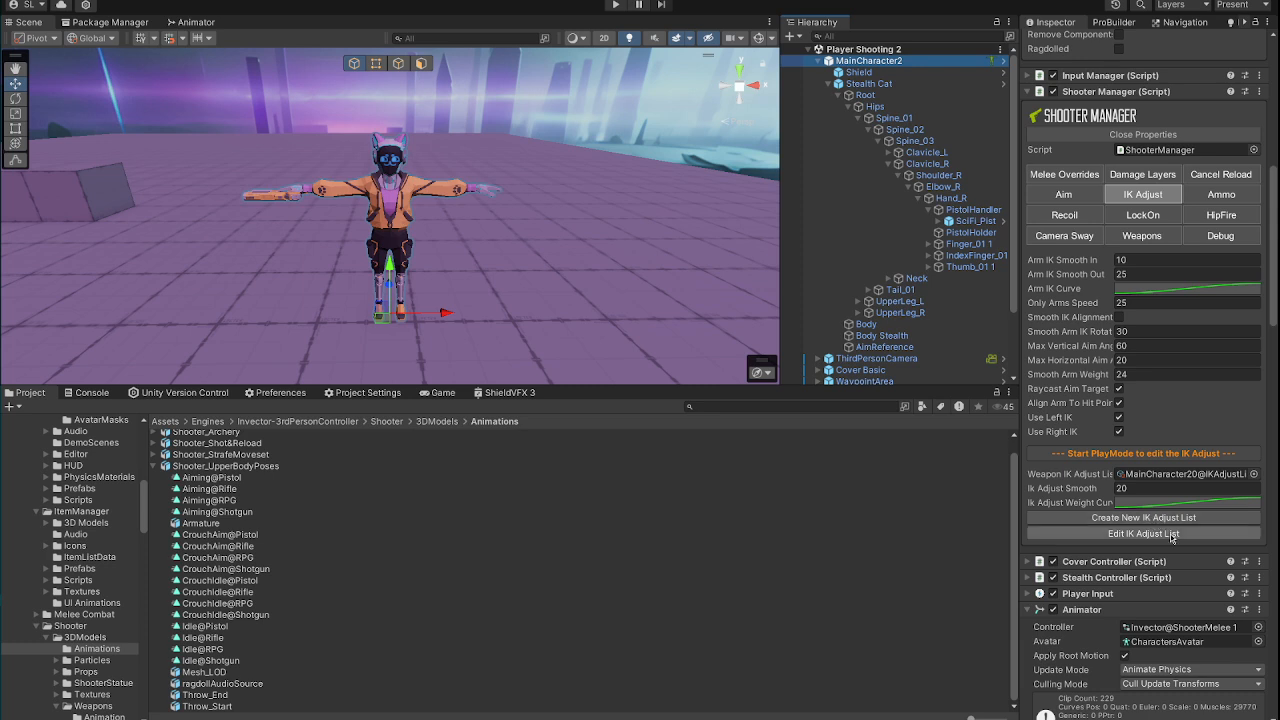
Step: Play the Player Shooting 2 scene and open the IK Adjust List for editing from MainCharacter2's Shooter Manager
{"action": "left_click", "coordinate": [616, 6]}
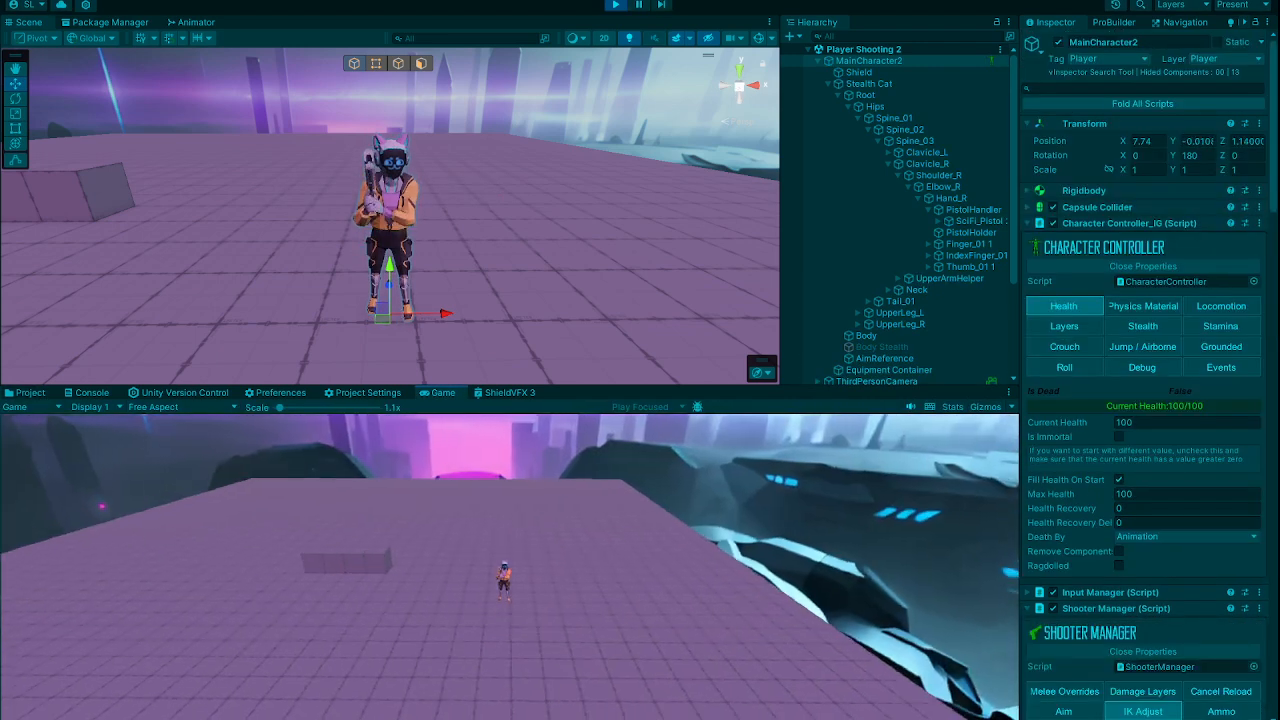
{"action": "scroll", "coordinate": [410, 220], "scroll_direction": "up", "scroll_amount": 3}
{"action": "mouse_move", "coordinate": [410, 220]}
{"action": "right_mouse_down"}
{"action": "mouse_move", "coordinate": [454, 222]}
{"action": "mouse_move", "coordinate": [586, 166]}
{"action": "right_mouse_up"}
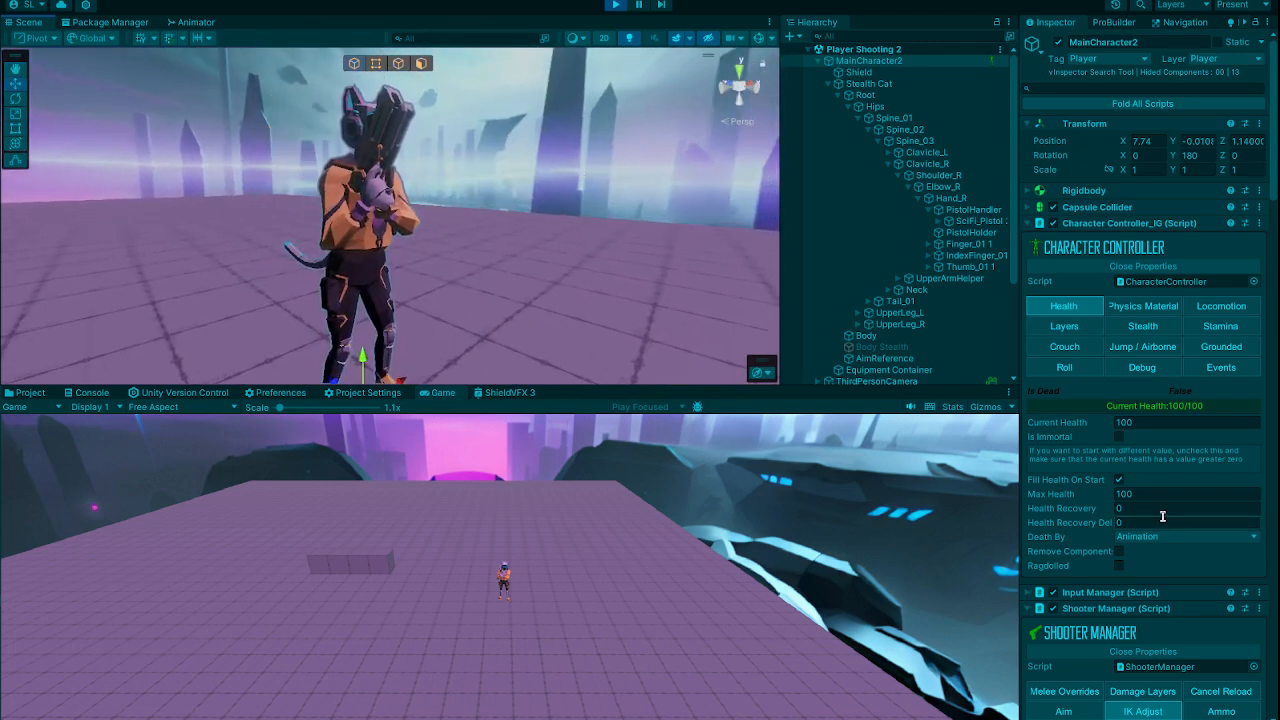
{"action": "scroll", "coordinate": [1163, 516], "scroll_direction": "down", "scroll_amount": 10}
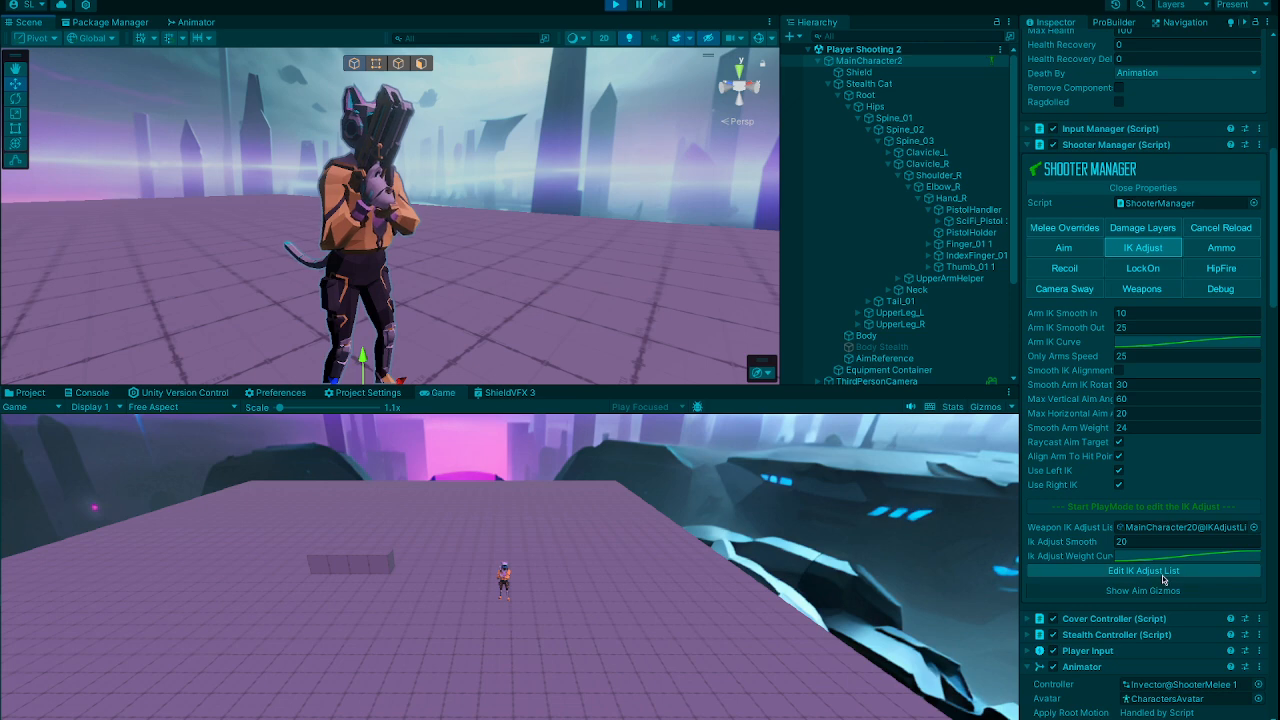
{"action": "left_click", "coordinate": [1163, 572]}
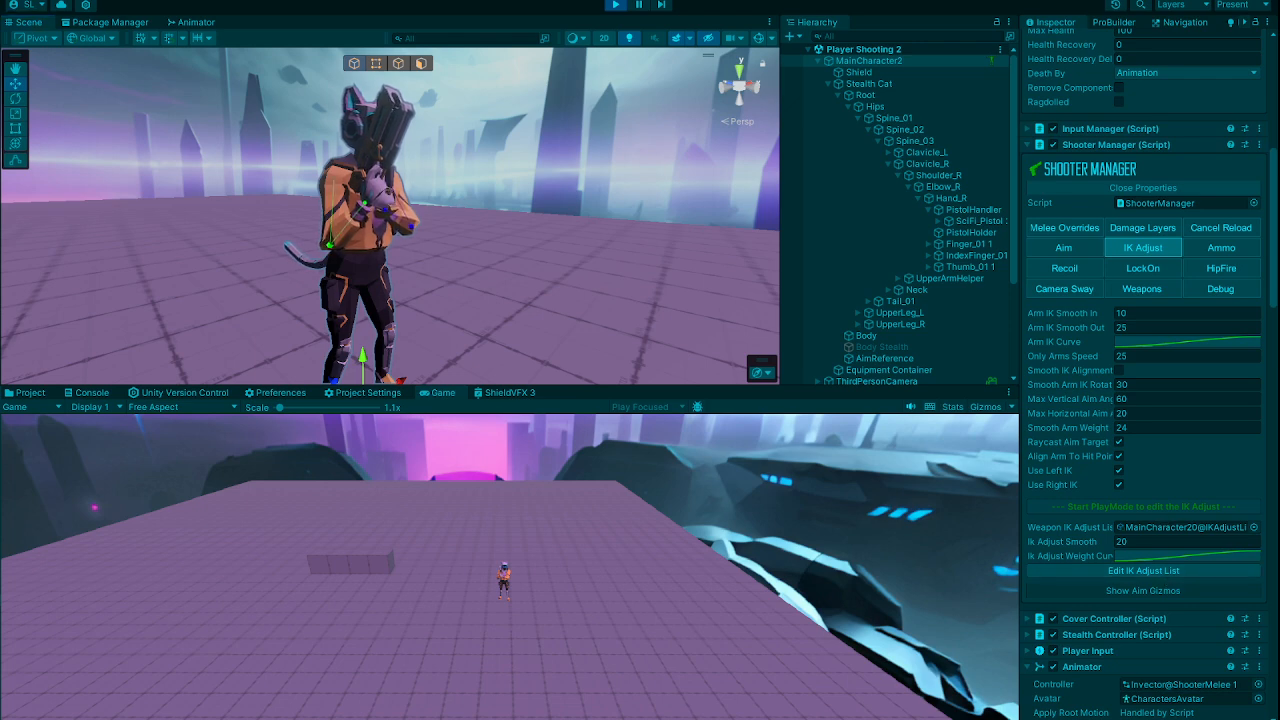
Step: Lock the character's aim and unlock it again to compare the pistol aiming pose with the idle pose
{"action": "left_click", "coordinate": [899, 43]}
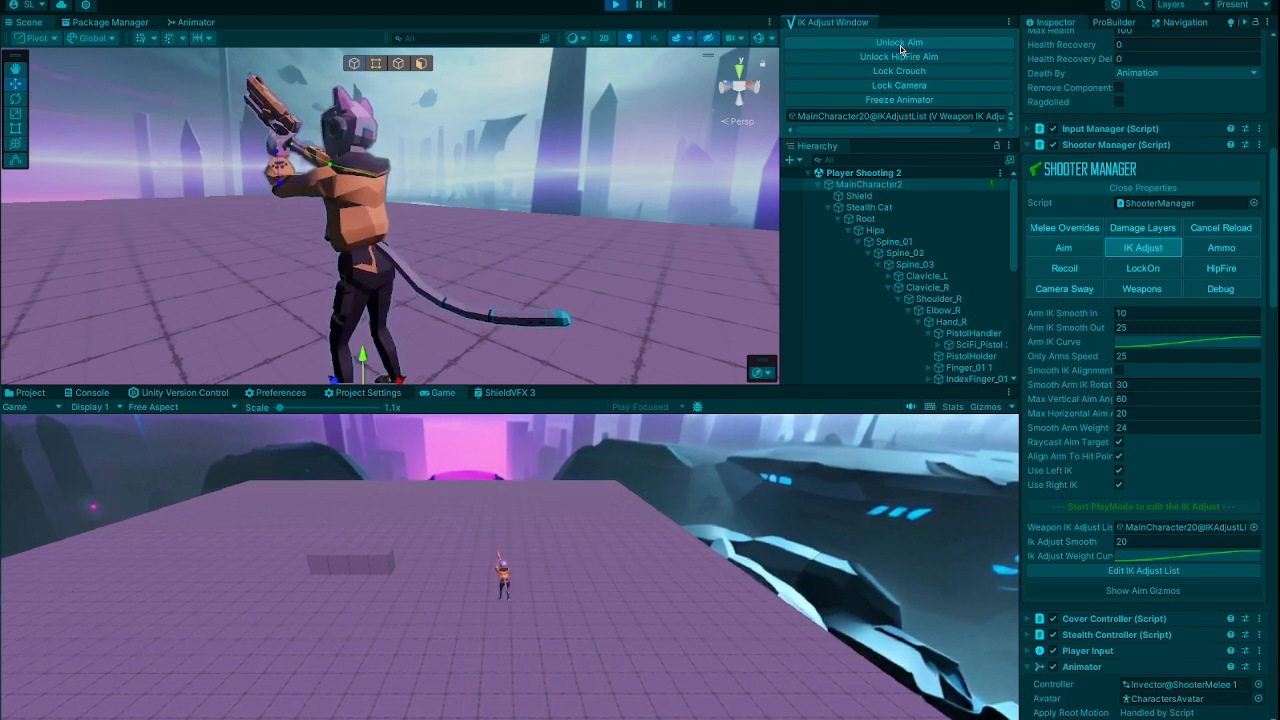
{"action": "left_click", "coordinate": [900, 44]}
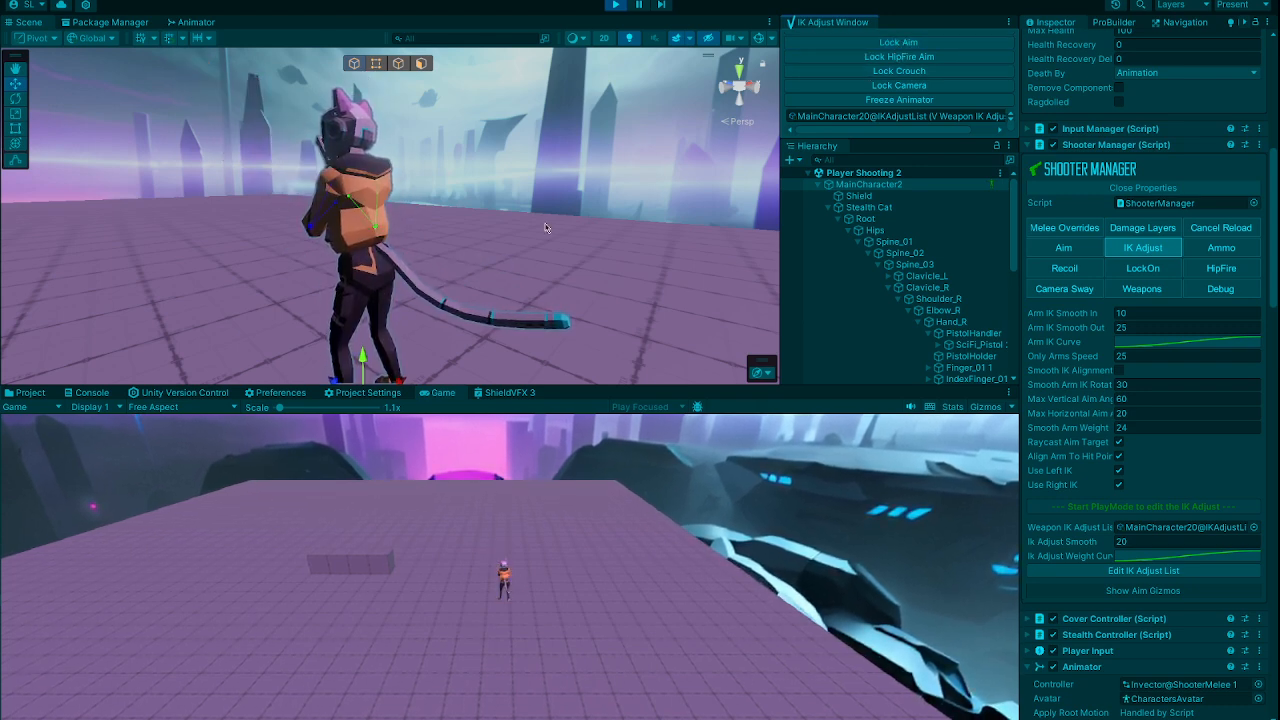
{"action": "right_click_drag", "start_coordinate": [436, 268], "coordinate": [880, 263]}
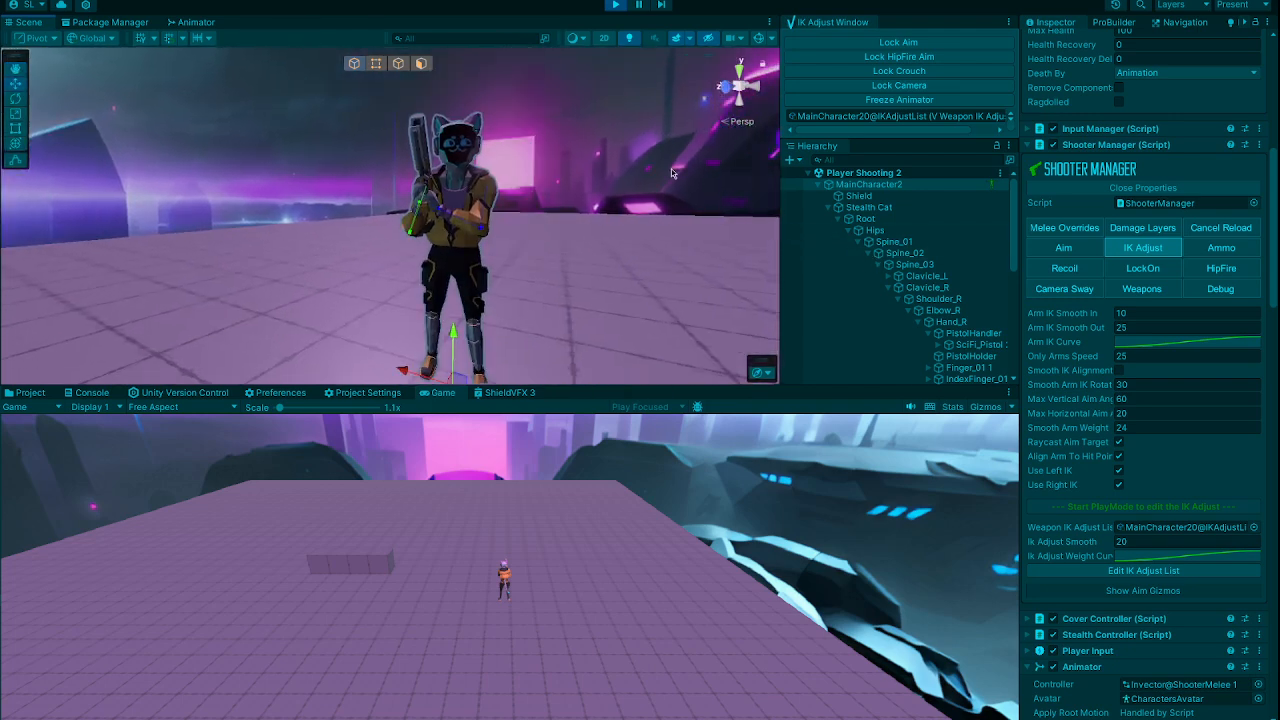
{"action": "right_click_drag", "start_coordinate": [516, 216], "coordinate": [547, 220]}
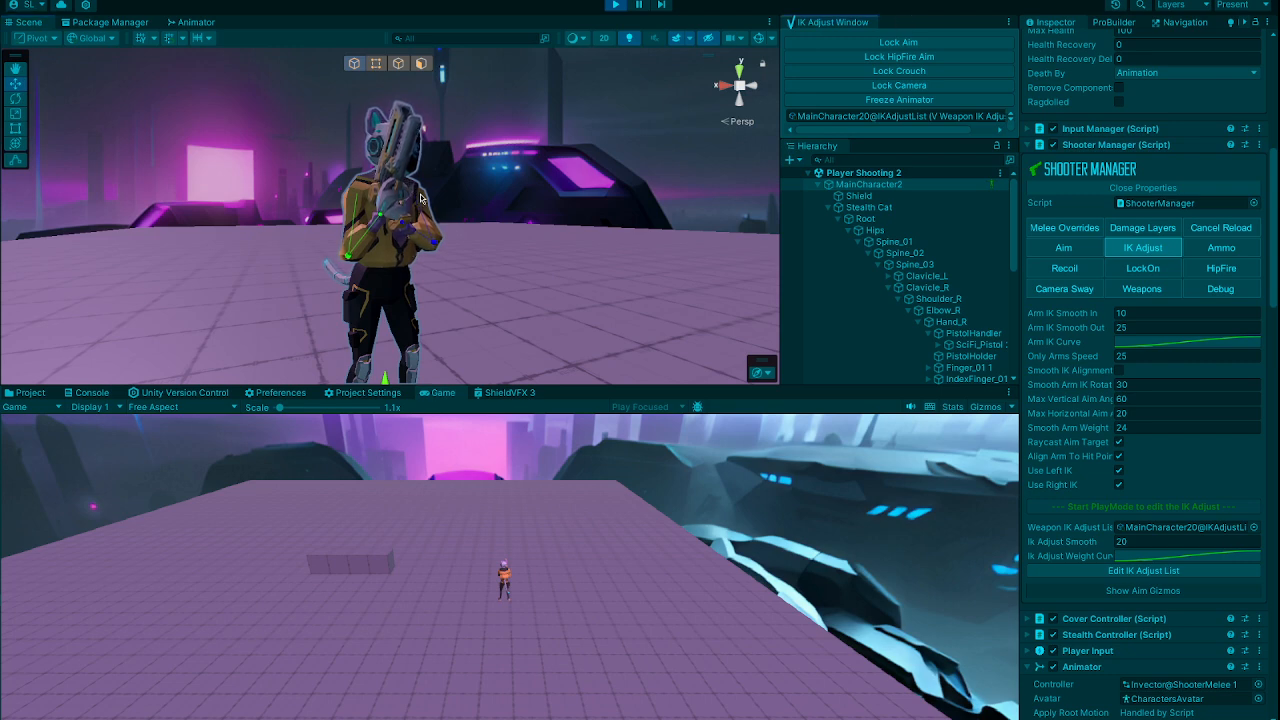
Step: Lock the aim again to inspect the pistol aiming pose from the side, and stop the play test
{"action": "left_click", "coordinate": [876, 44]}
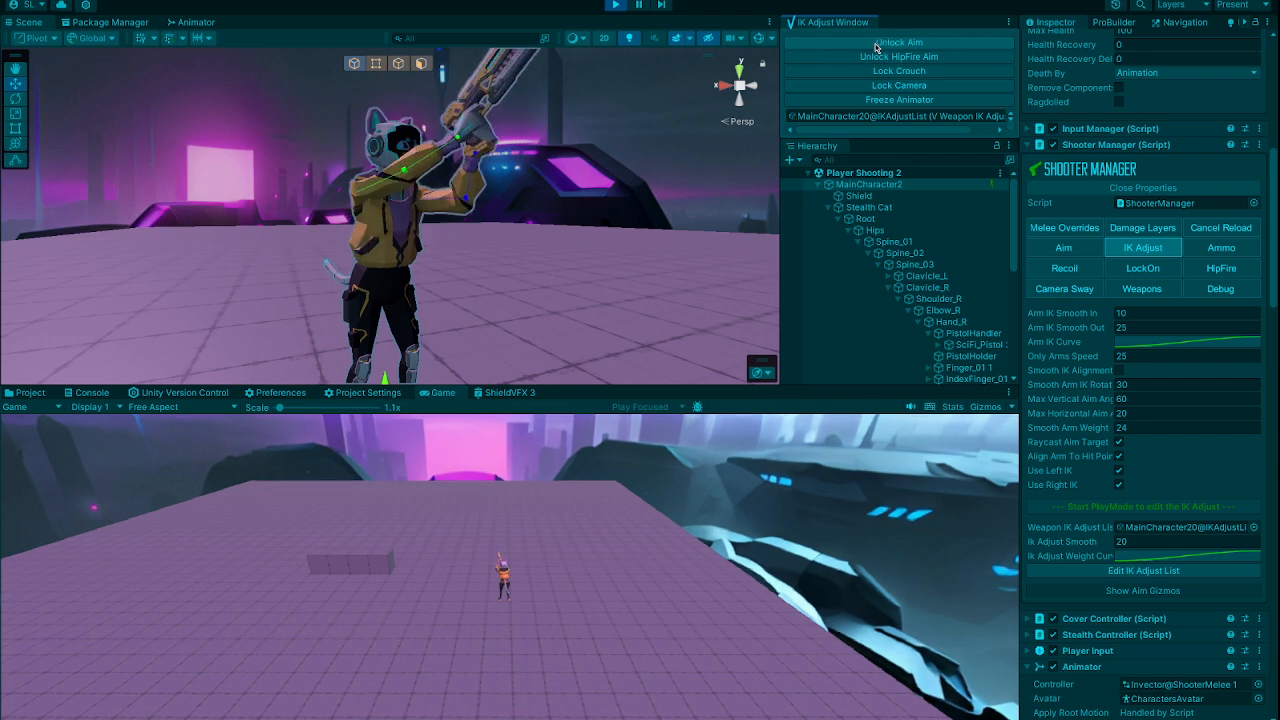
{"action": "right_click_drag", "start_coordinate": [600, 150], "coordinate": [899, 206]}
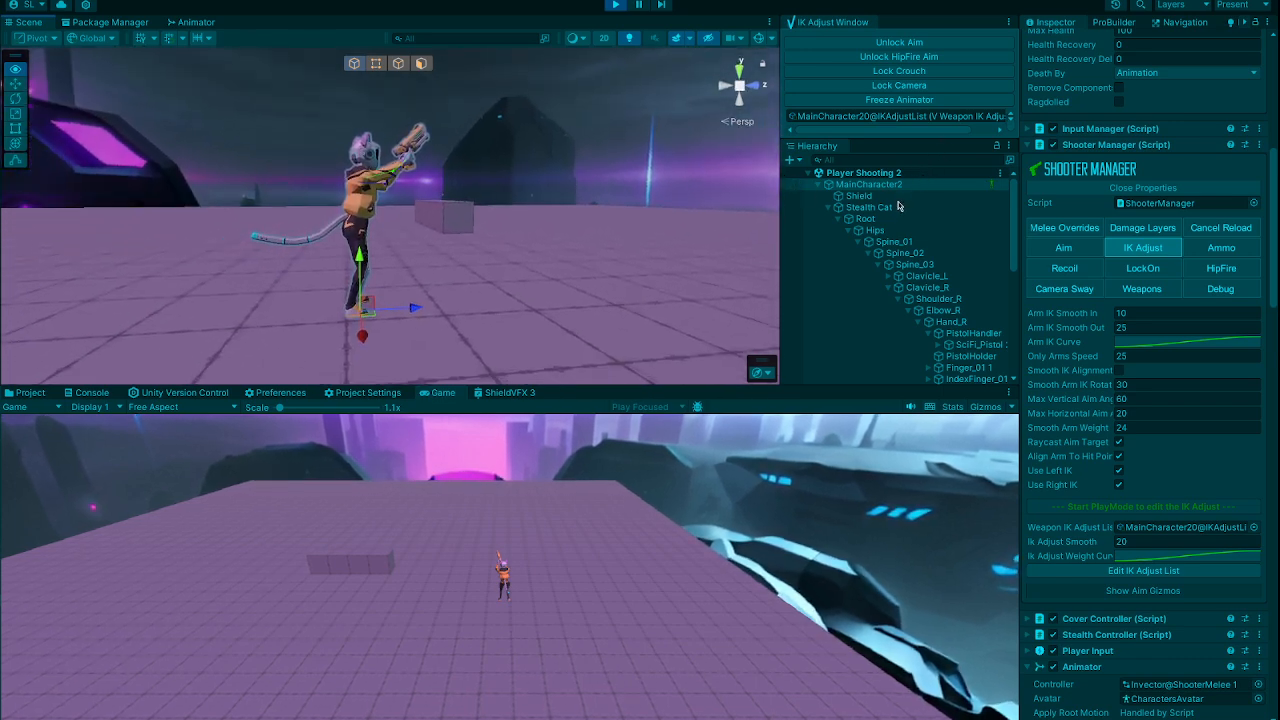
{"action": "key", "text": "w"}
{"action": "right_click_drag", "start_coordinate": [551, 243], "coordinate": [545, 222]}
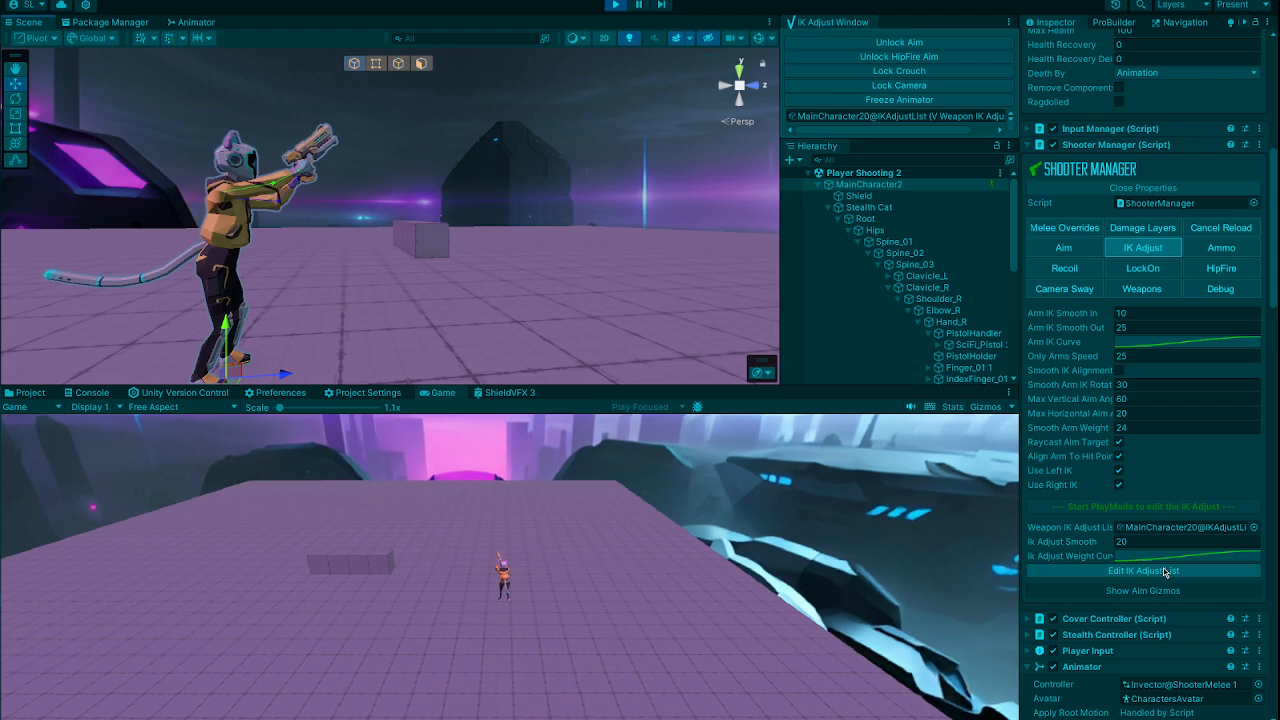
{"action": "left_click", "coordinate": [895, 53]}
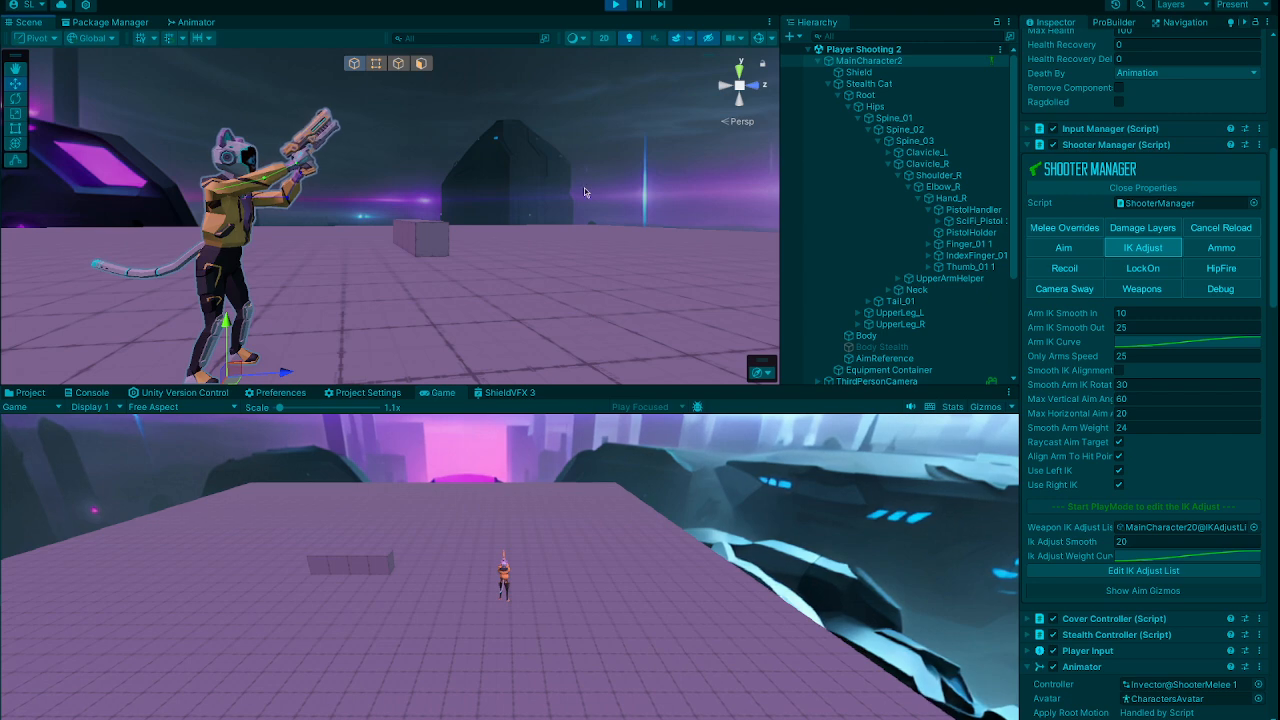
{"action": "left_click", "coordinate": [612, 6]}
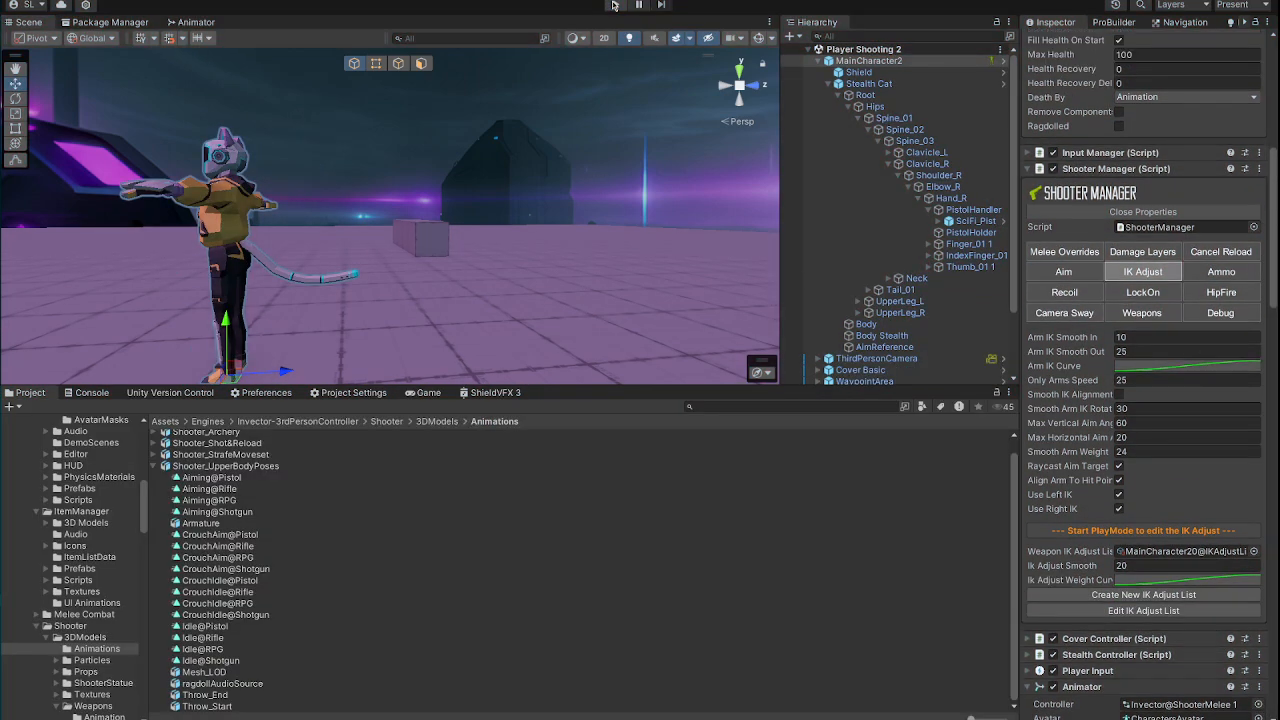
Step: Restart the play test and view the character's idle pistol pose from the side in the Scene view
{"action": "left_click", "coordinate": [614, 6]}
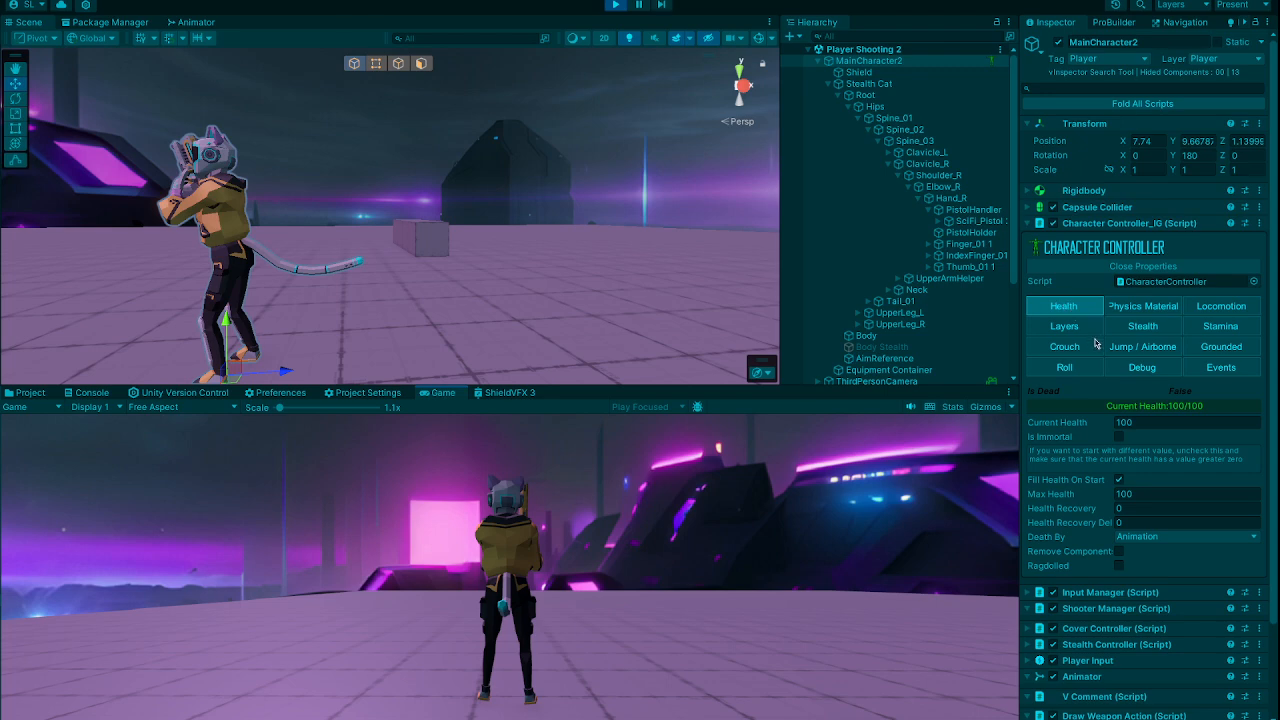
{"action": "left_click_drag", "start_coordinate": [468, 258], "coordinate": [1105, 284], "text": "alt"}
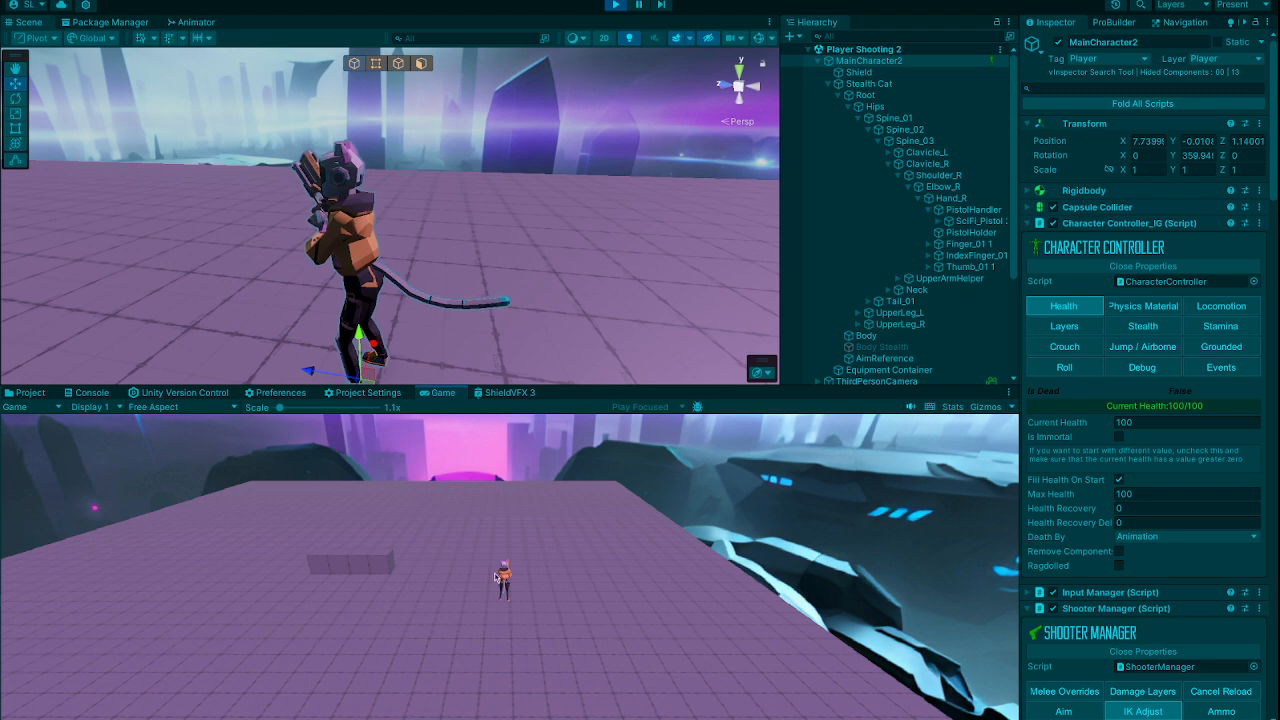
{"action": "mouse_move", "coordinate": [486, 249]}
{"action": "left_mouse_down", "text": "alt"}
{"action": "mouse_move", "coordinate": [184, 215]}
{"action": "mouse_move", "coordinate": [303, 206]}
{"action": "mouse_move", "coordinate": [438, 262]}
{"action": "mouse_move", "coordinate": [472, 257]}
{"action": "left_mouse_up", "text": "alt"}
{"action": "scroll", "coordinate": [368, 227], "scroll_direction": "down", "scroll_amount": 4}
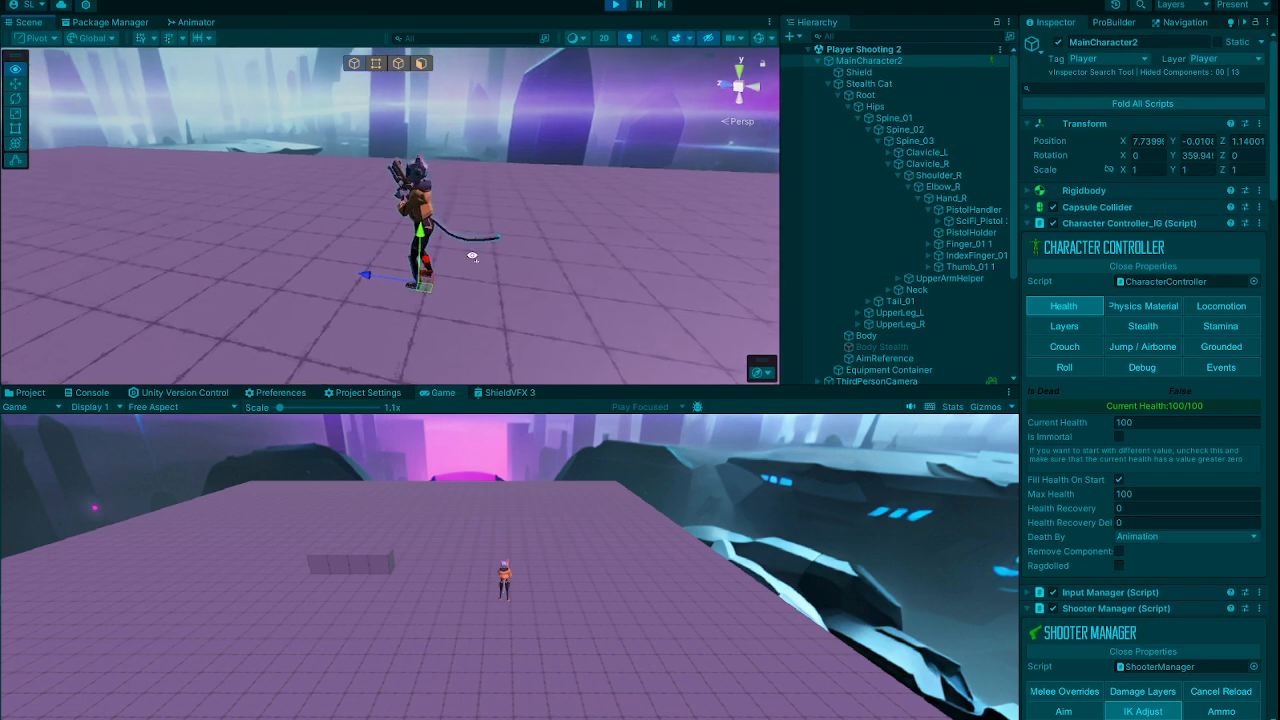
{"action": "scroll", "coordinate": [472, 257], "scroll_direction": "up", "scroll_amount": 3}
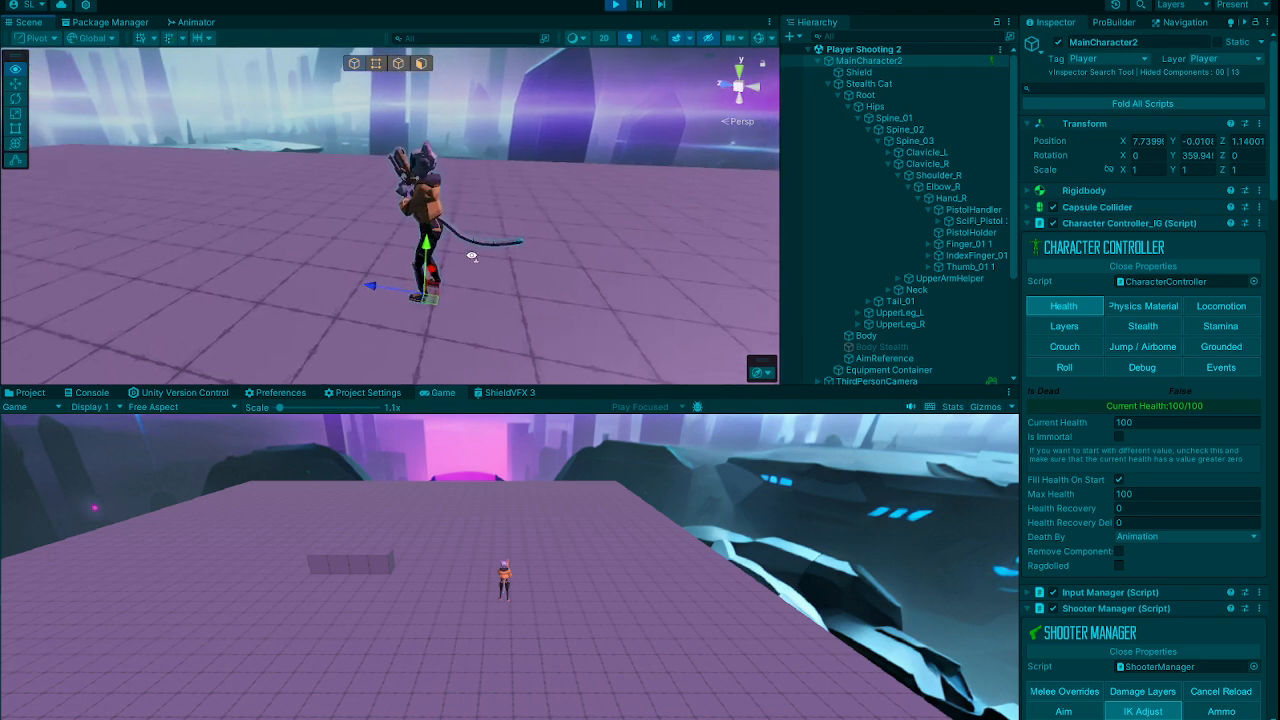
Step: Run the character around the purple floor in several directions to test its movement with the pistol in hand
{"action": "left_click", "coordinate": [656, 558]}
{"action": "key", "text": "a"}
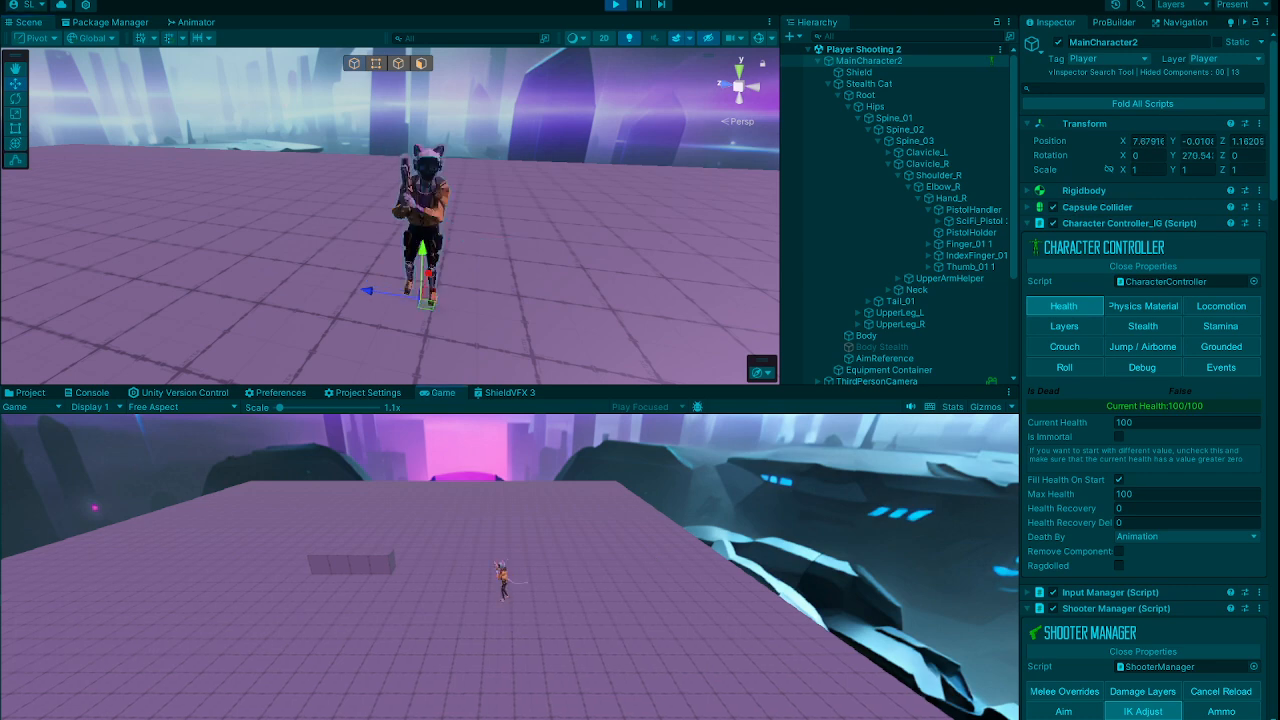
{"action": "key", "text": "s"}
{"action": "key", "text": "d"}
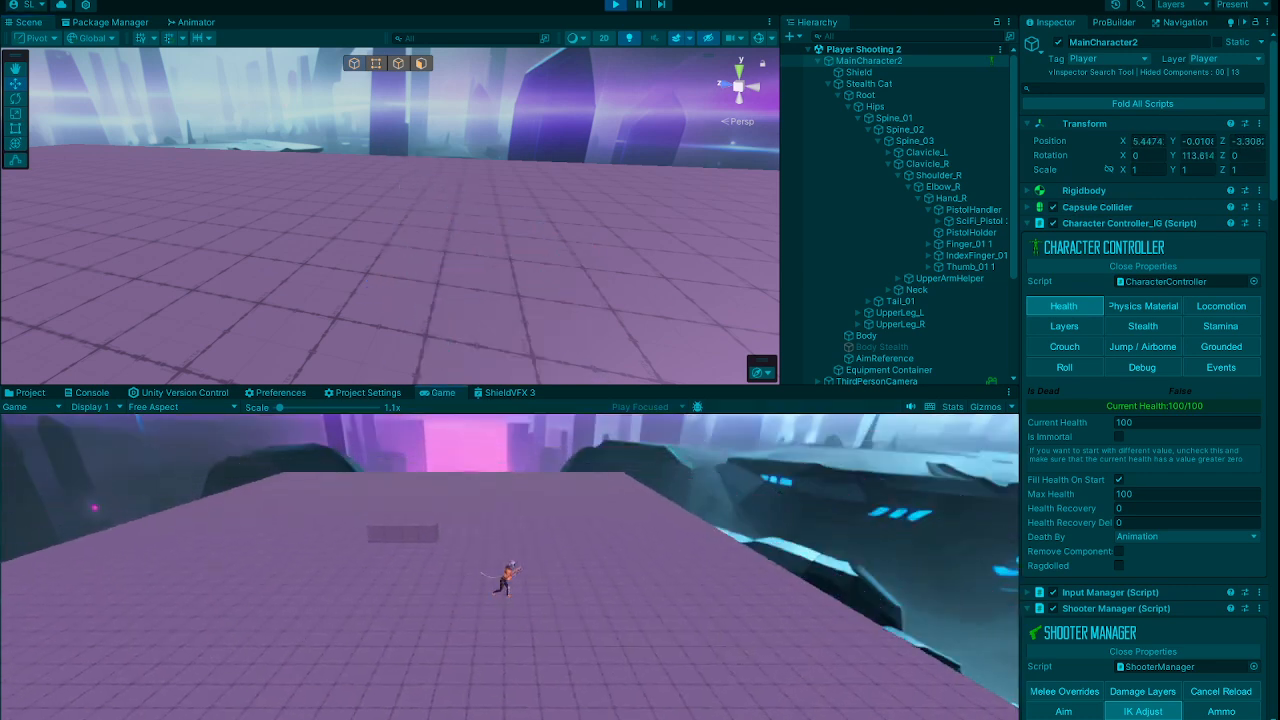
{"action": "key", "text": "a"}
{"action": "key", "text": "s"}
{"action": "key", "text": "d"}
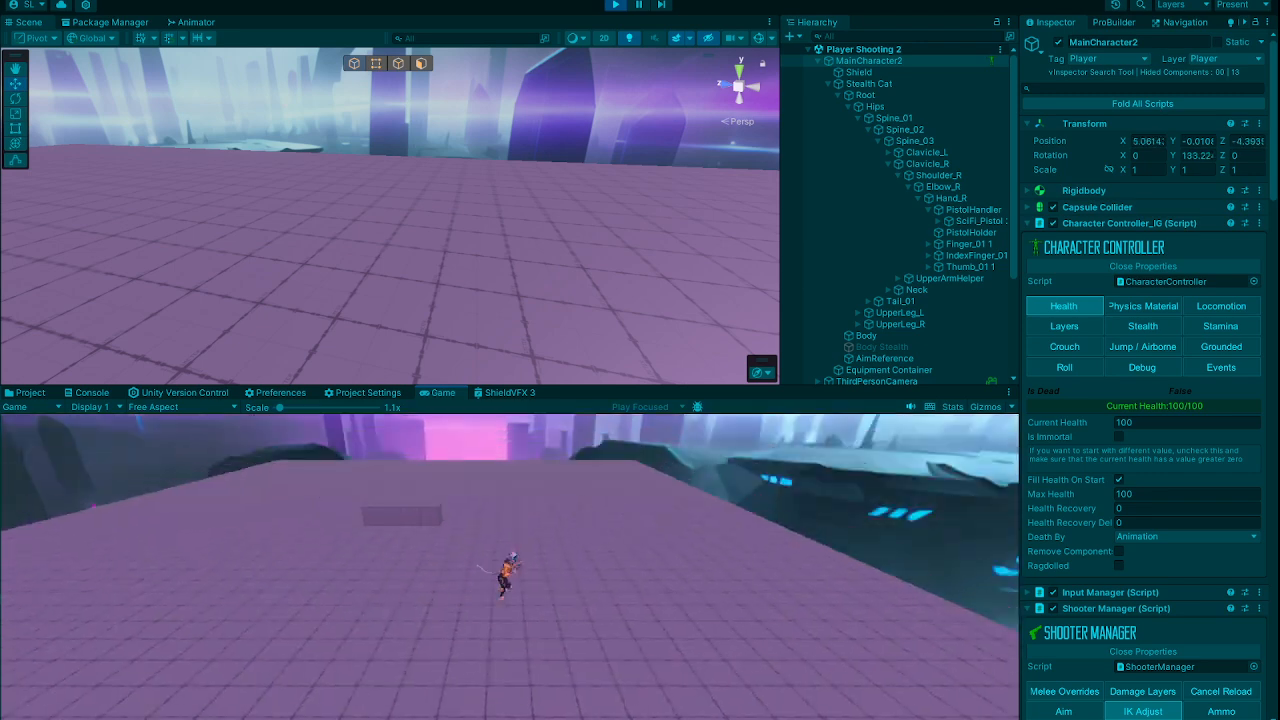
{"action": "key", "text": "a"}
{"action": "key", "text": "s"}
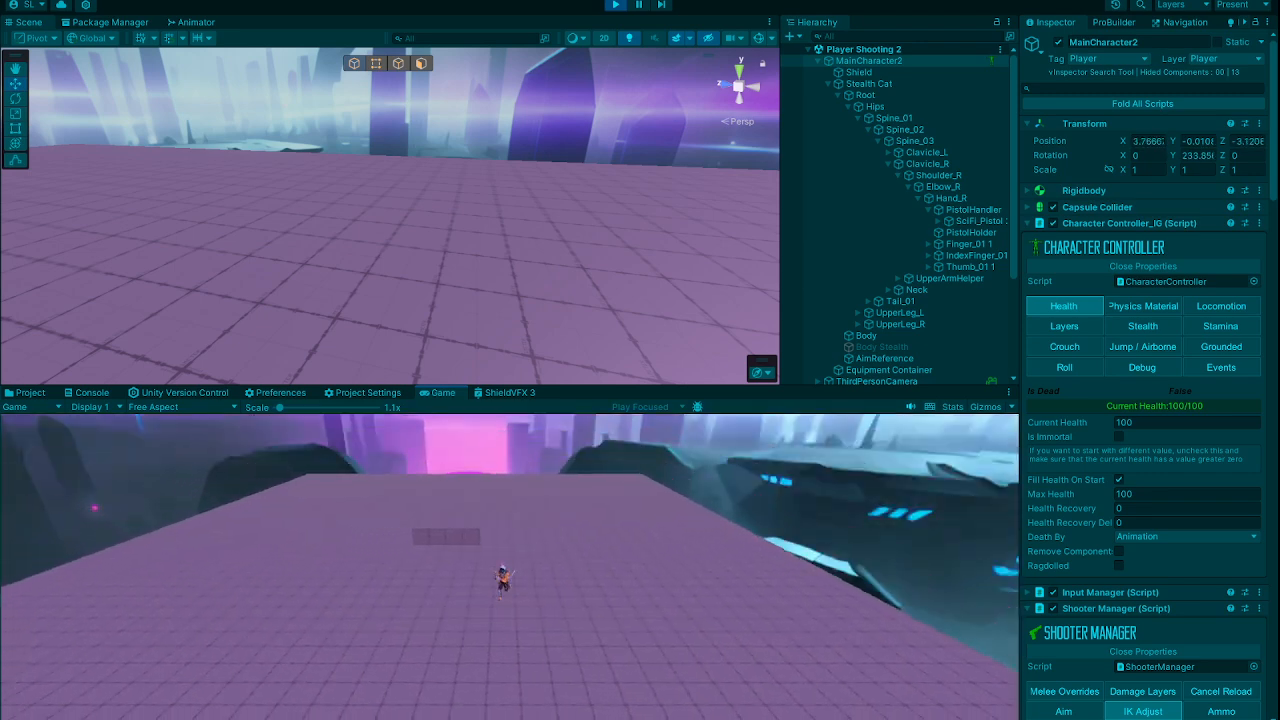
{"action": "key", "text": "d"}
{"action": "key", "text": "w"}
{"action": "key", "text": "a"}
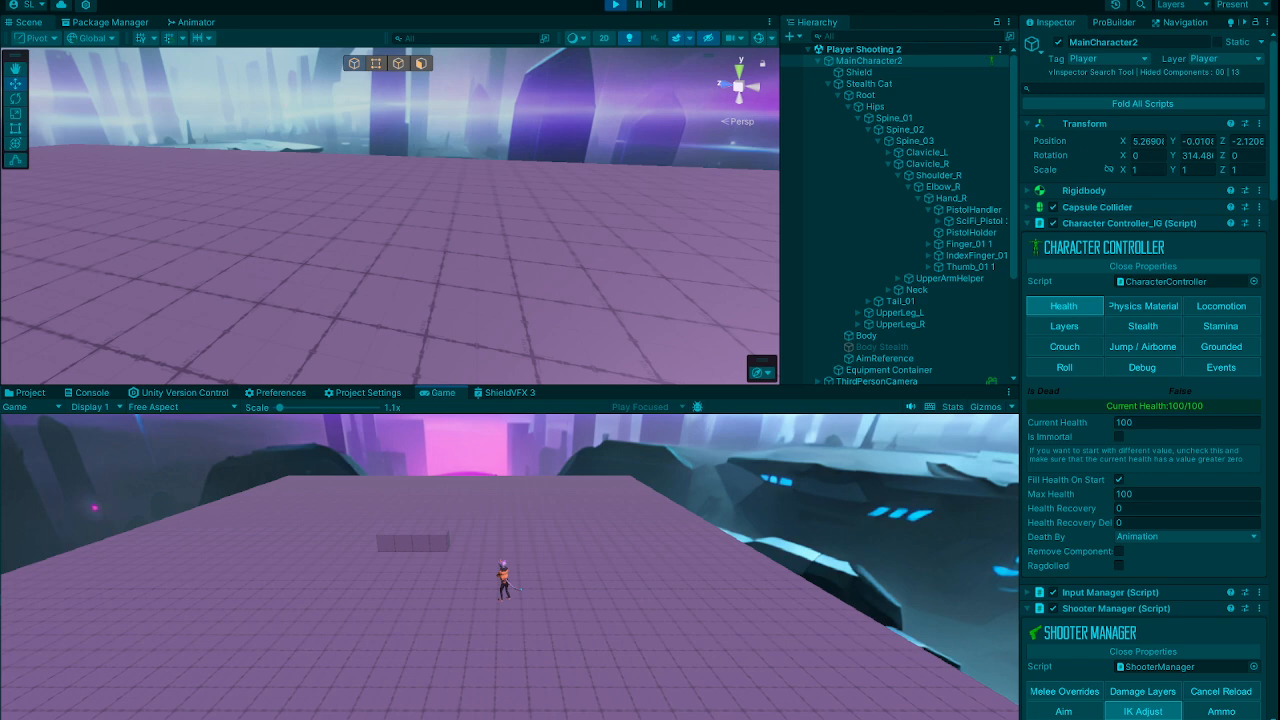
Step: Show the character close up and review MainCharacter2's Shooter Manager, Draw Weapon Action, Item Manager equip points and Weapon Holder Manager
{"action": "right_click_drag", "start_coordinate": [235, 275], "coordinate": [600, 290]}
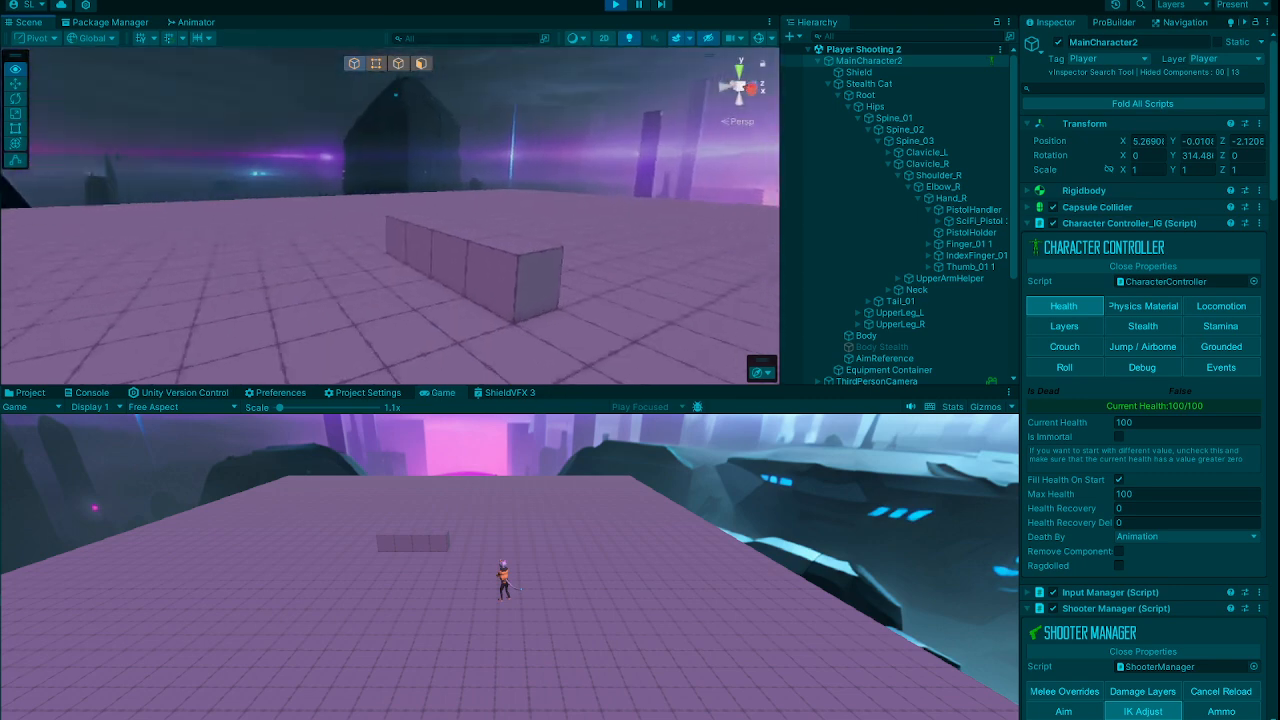
{"action": "right_click_drag", "start_coordinate": [604, 214], "coordinate": [80, 255]}
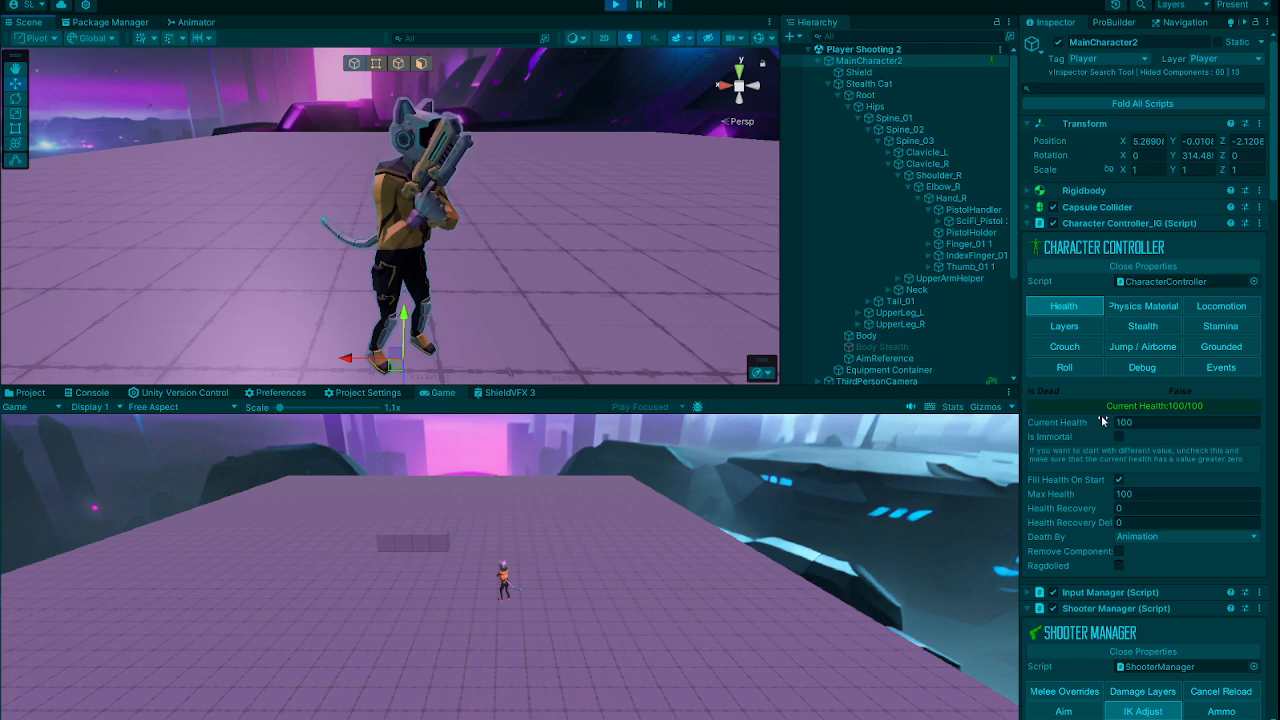
{"action": "scroll", "coordinate": [1108, 396], "scroll_direction": "down", "scroll_amount": 2}
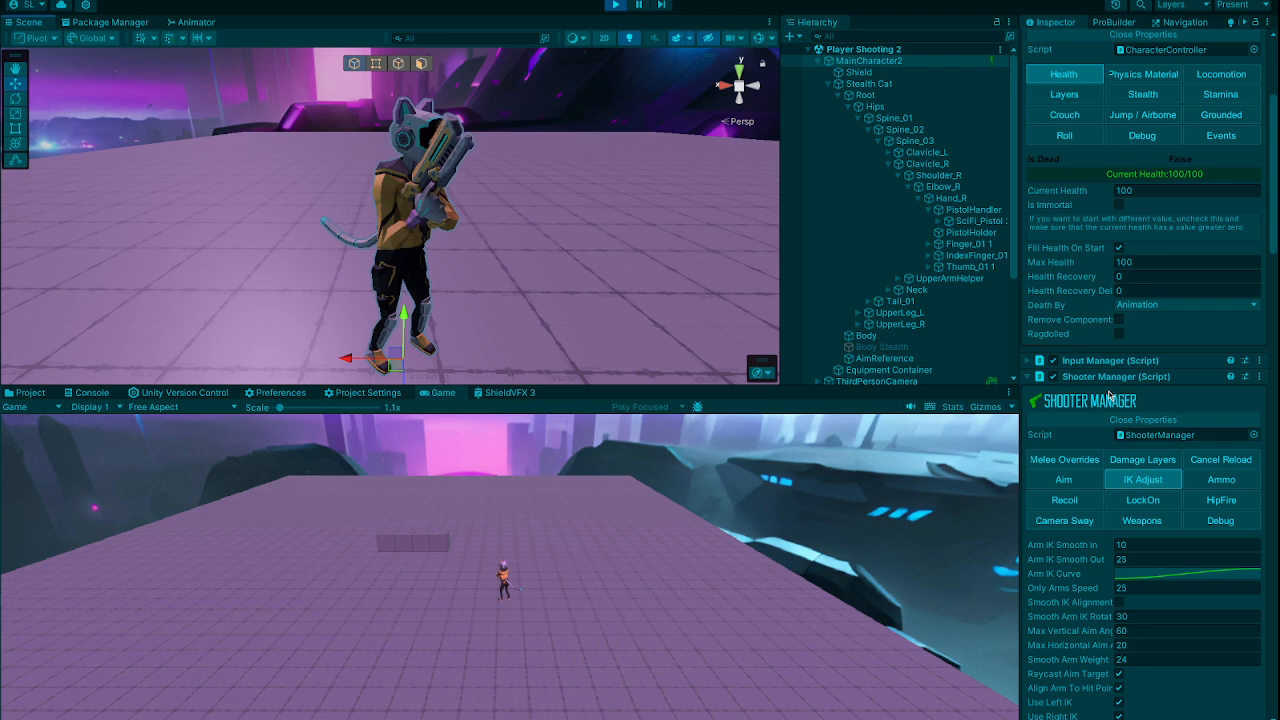
{"action": "scroll", "coordinate": [1102, 214], "scroll_direction": "down", "scroll_amount": 20}
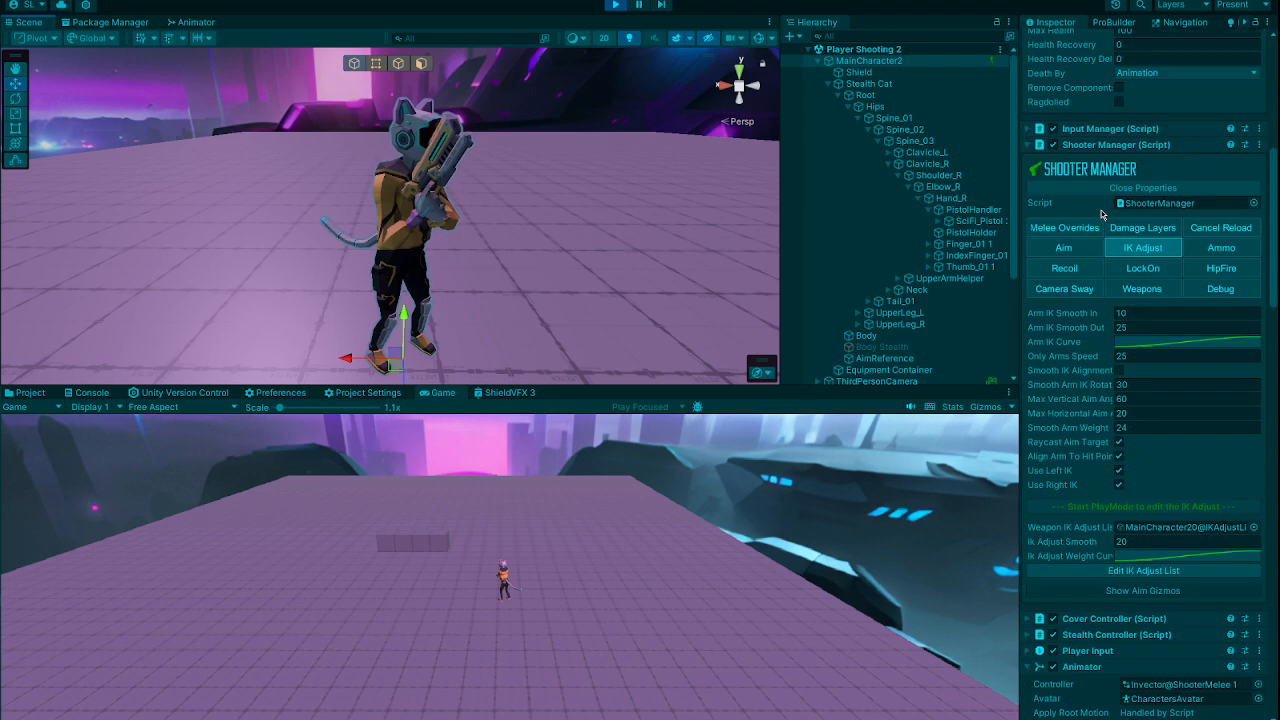
{"action": "scroll", "coordinate": [1102, 214], "scroll_direction": "down", "scroll_amount": 10}
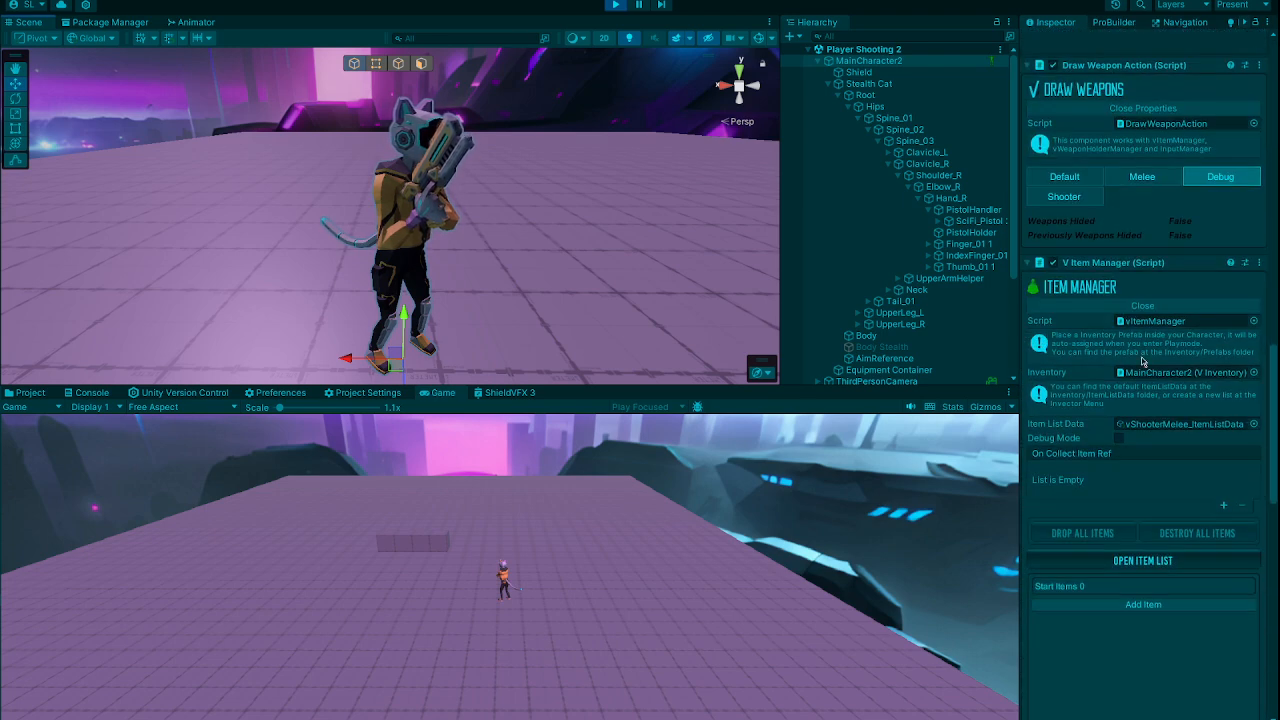
{"action": "scroll", "coordinate": [1087, 180], "scroll_direction": "down", "scroll_amount": 4}
{"action": "scroll", "coordinate": [1130, 355], "scroll_direction": "down", "scroll_amount": 7}
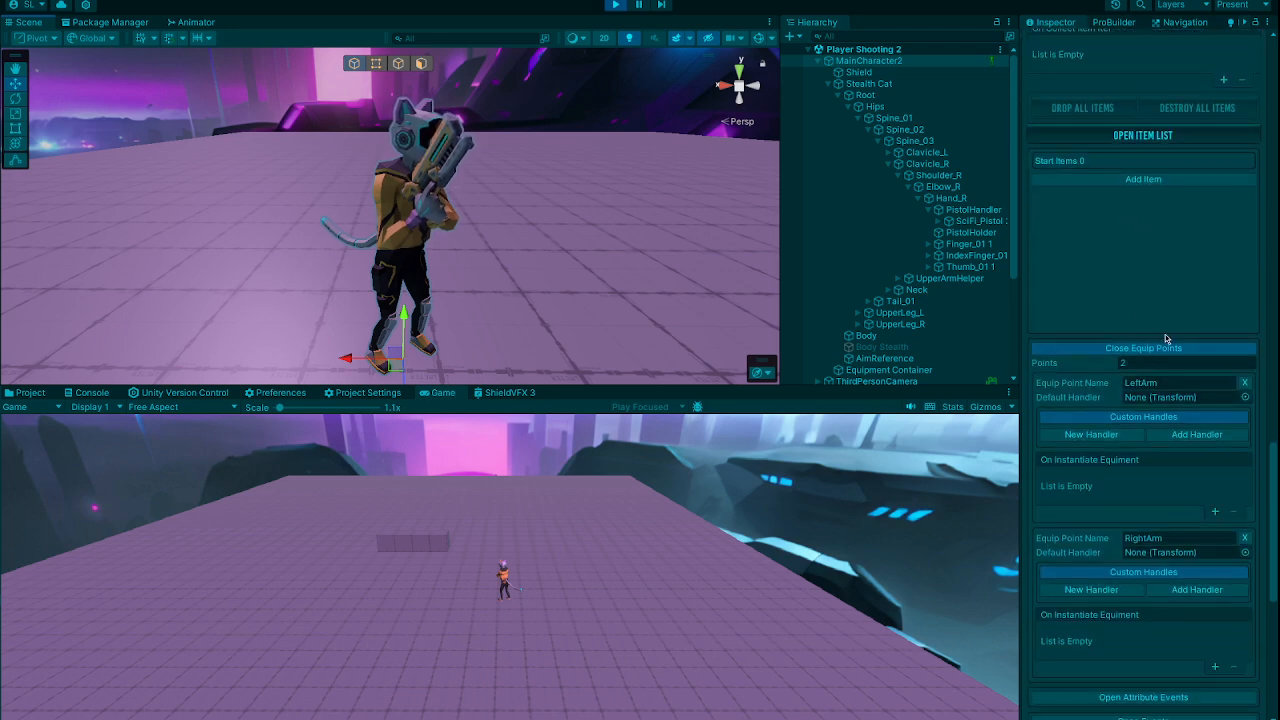
{"action": "scroll", "coordinate": [1150, 350], "scroll_direction": "down", "scroll_amount": 3}
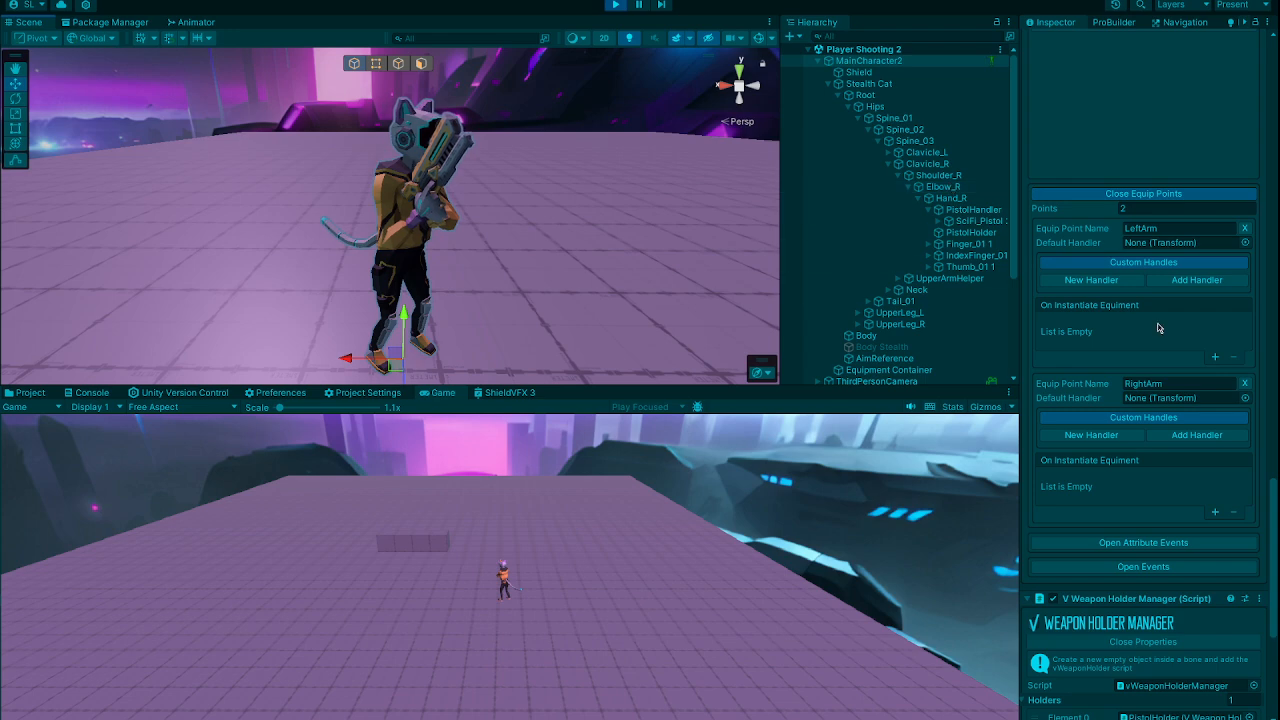
{"action": "scroll", "coordinate": [1170, 210], "scroll_direction": "down", "scroll_amount": 2}
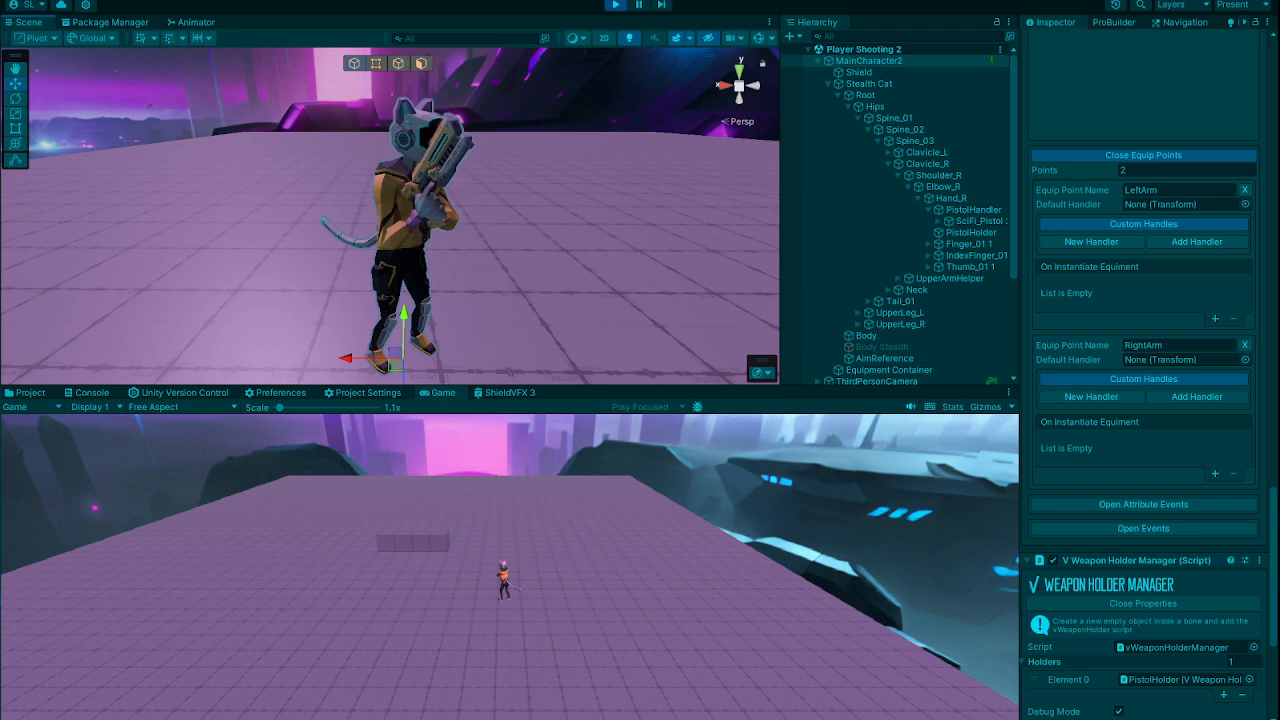
Step: Inspect the character's idle pistol pose from the front in the Scene view
{"action": "left_click_drag", "start_coordinate": [600, 230], "coordinate": [472, 204], "text": "alt"}
{"action": "scroll", "coordinate": [473, 204], "scroll_direction": "down", "scroll_amount": 4, "text": "alt"}
{"action": "scroll", "coordinate": [460, 204], "scroll_direction": "up", "scroll_amount": 2, "text": "alt"}
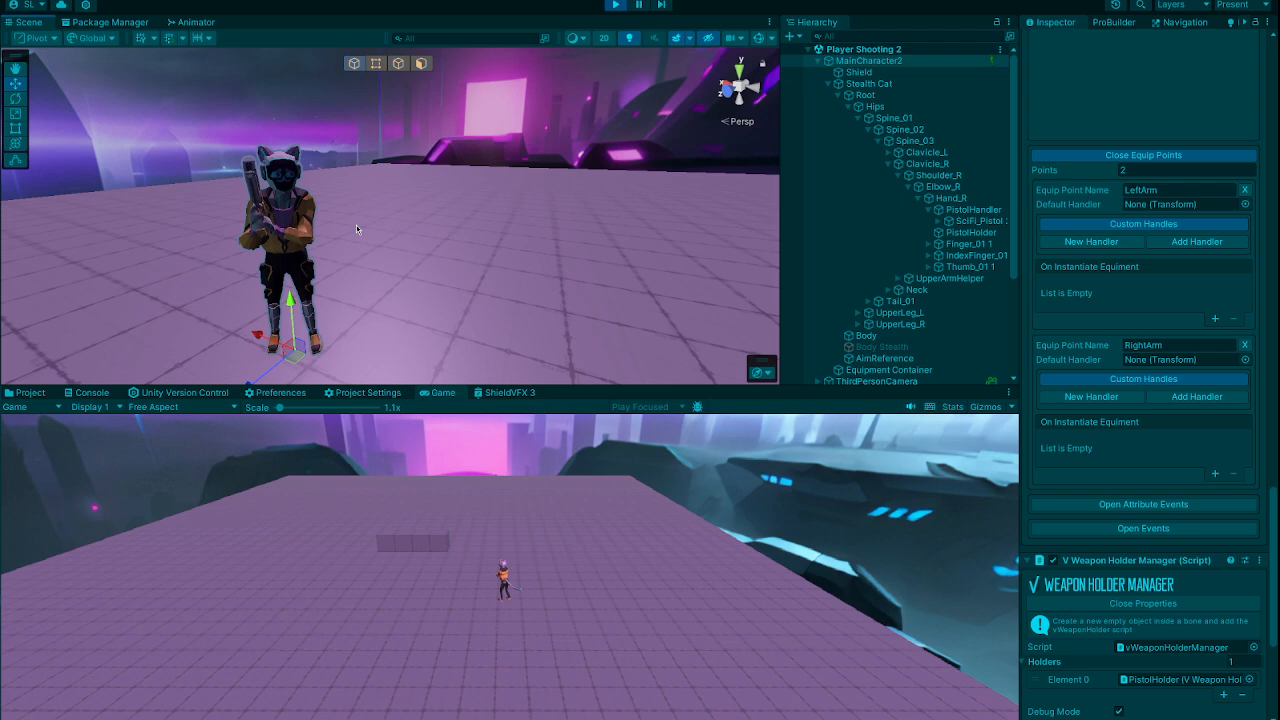
Step: Orbit around the character in the Scene view to examine its idle pistol grip from the front and the side
{"action": "mouse_move", "coordinate": [356, 228]}
{"action": "left_mouse_down", "text": "alt"}
{"action": "mouse_move", "coordinate": [572, 245]}
{"action": "mouse_move", "coordinate": [371, 215]}
{"action": "left_mouse_up", "text": "alt"}
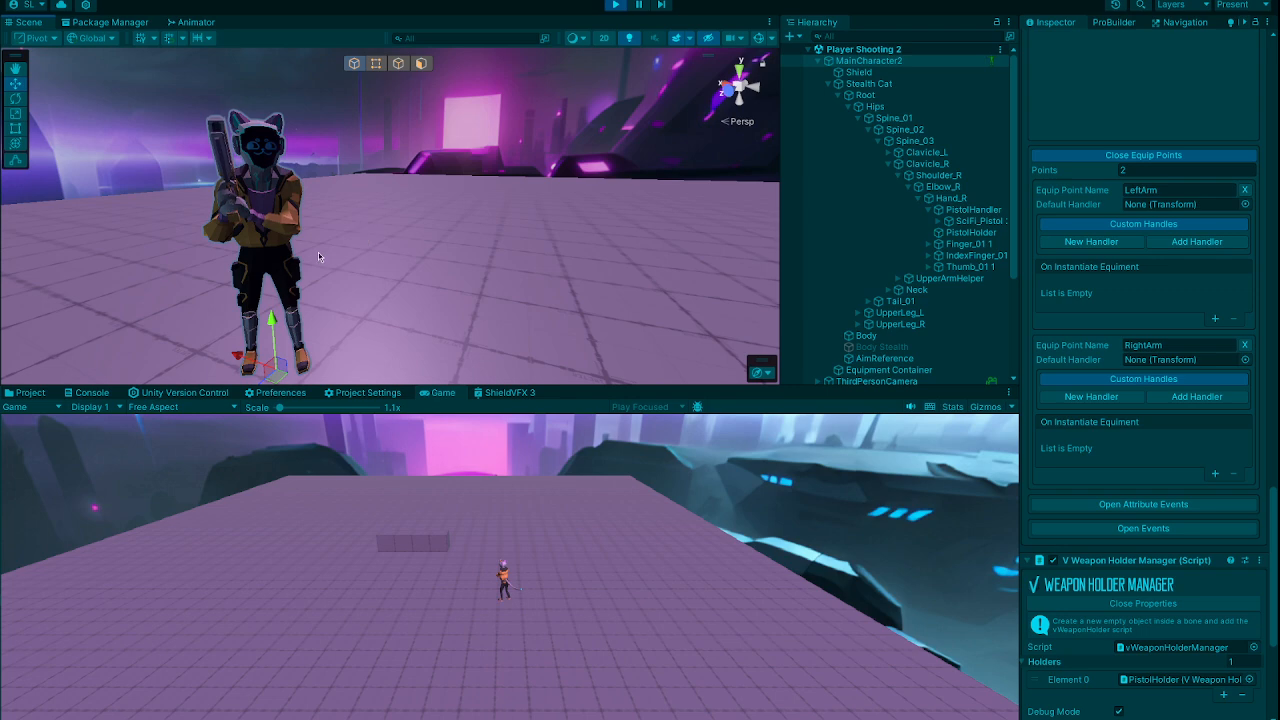
{"action": "left_click_drag", "start_coordinate": [366, 235], "coordinate": [582, 276], "text": "alt"}
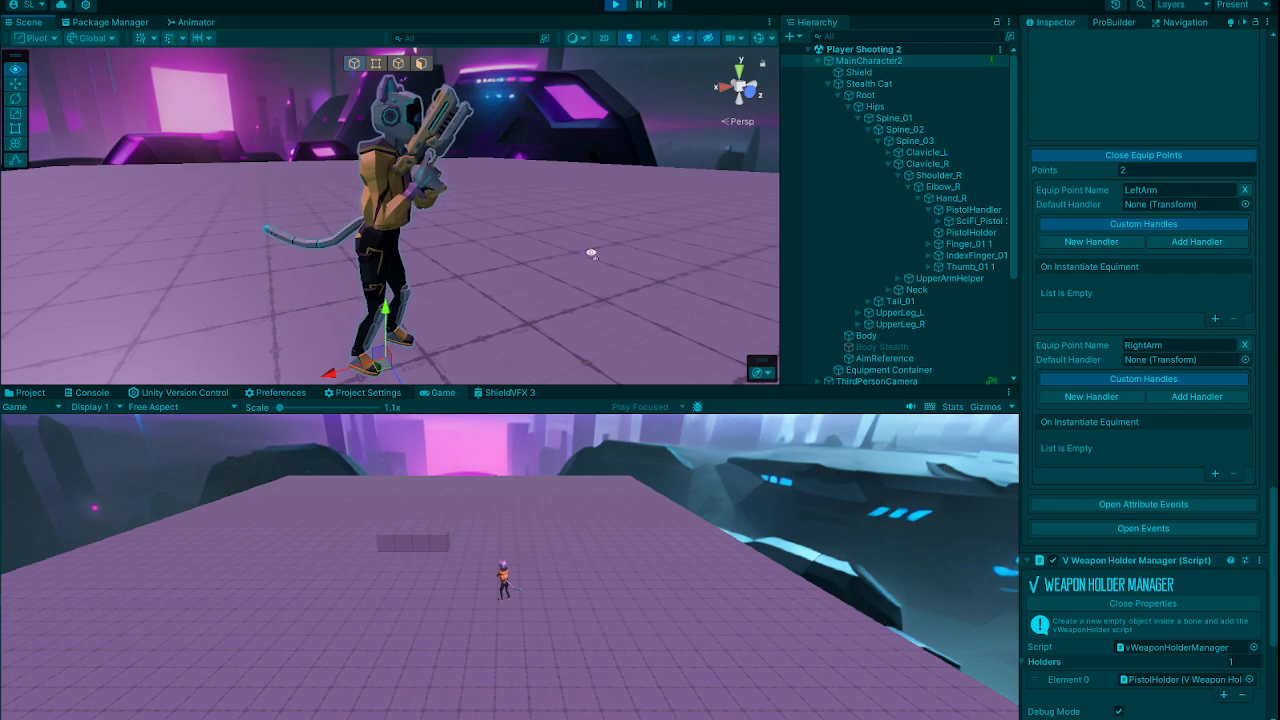
{"action": "key", "text": "s"}
{"action": "right_click_drag", "start_coordinate": [582, 270], "coordinate": [618, 250]}
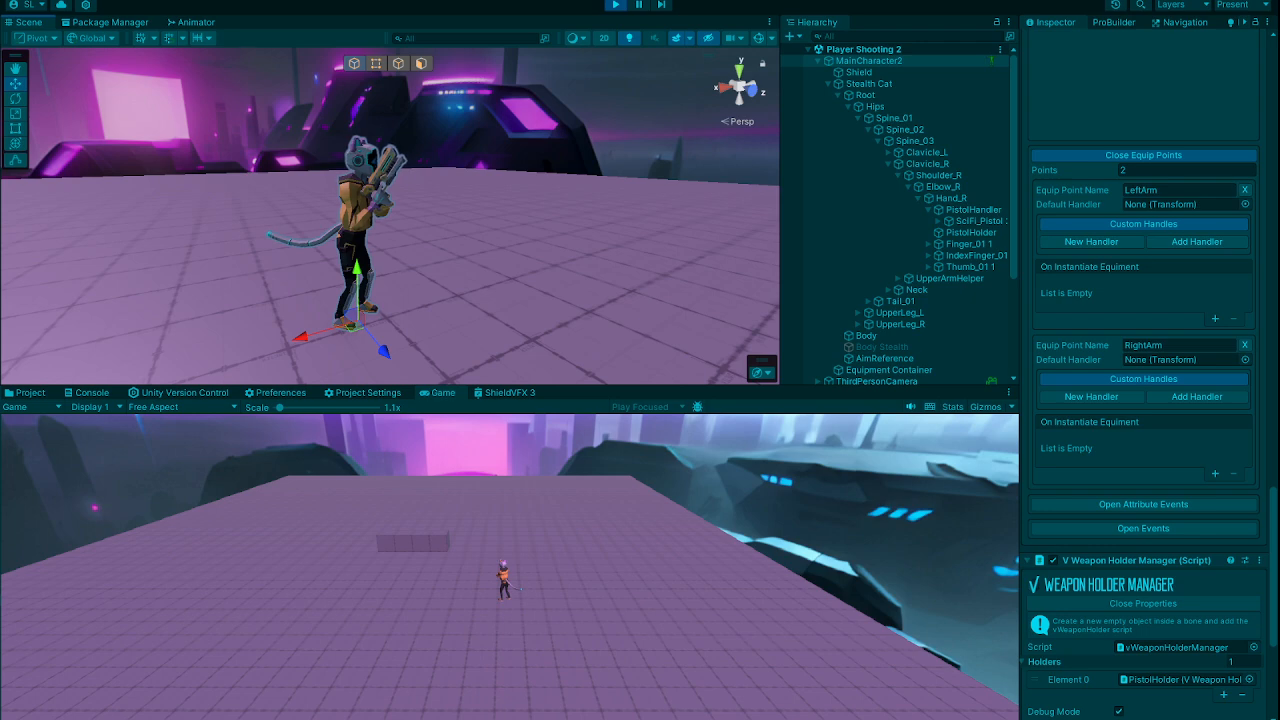
{"action": "right_click_drag", "start_coordinate": [524, 280], "coordinate": [537, 280]}
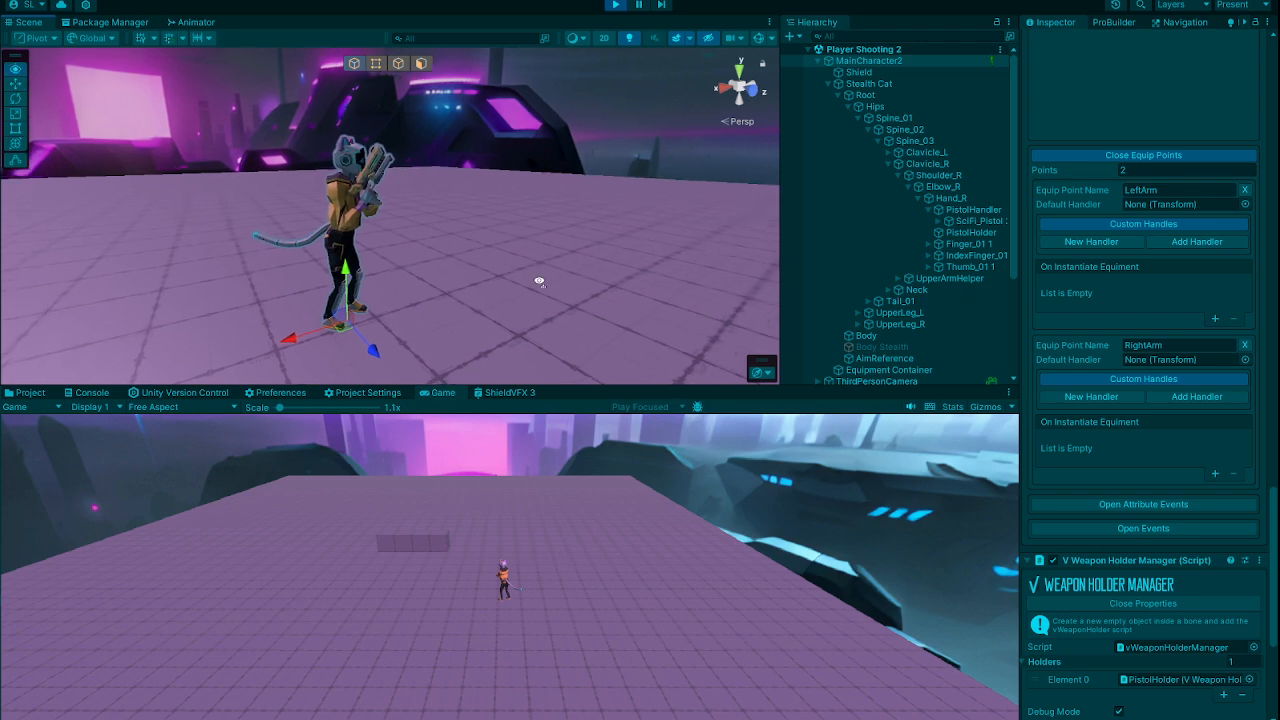
{"action": "middle_click_drag", "start_coordinate": [537, 280], "coordinate": [510, 280]}
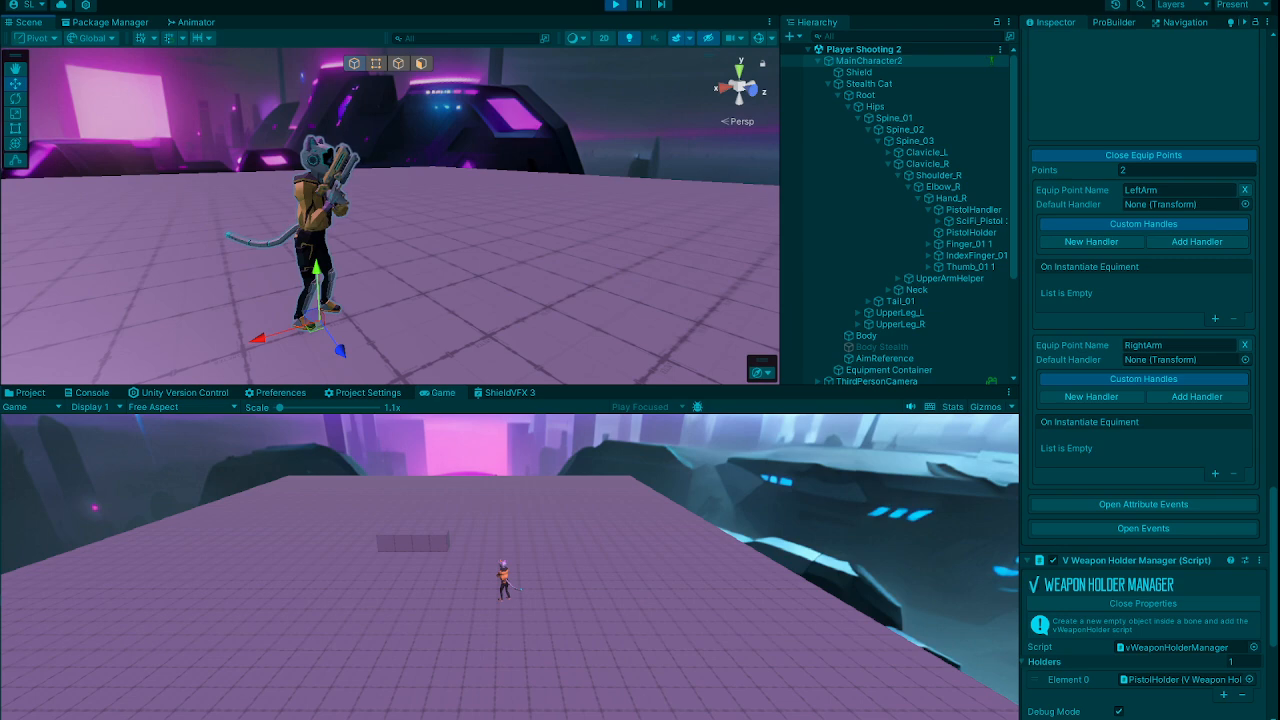
{"action": "left_click_drag", "start_coordinate": [598, 232], "coordinate": [195, 238], "text": "alt"}
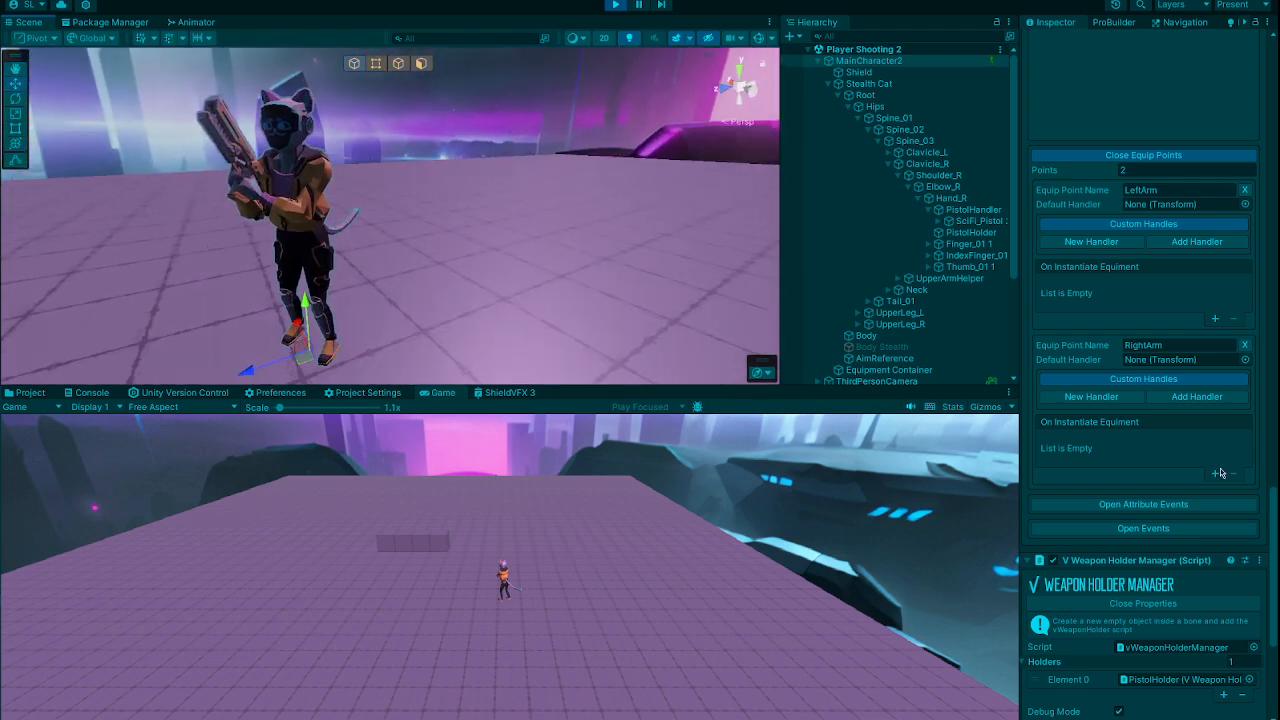